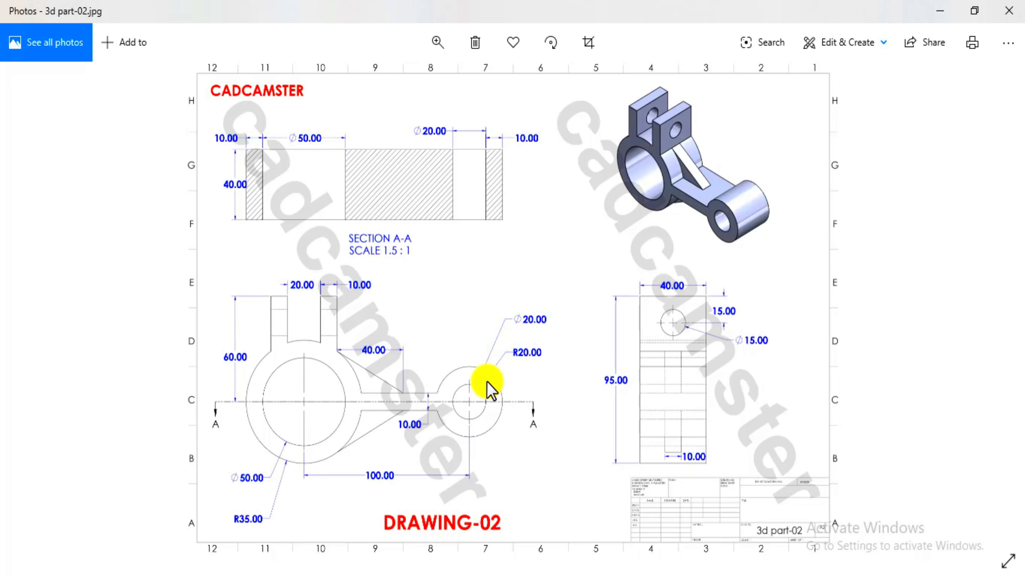
- Examine the section, front, side and isometric views and their dimensions in the 3d part-02 drawing
scroll(321, 412, "up", 2)
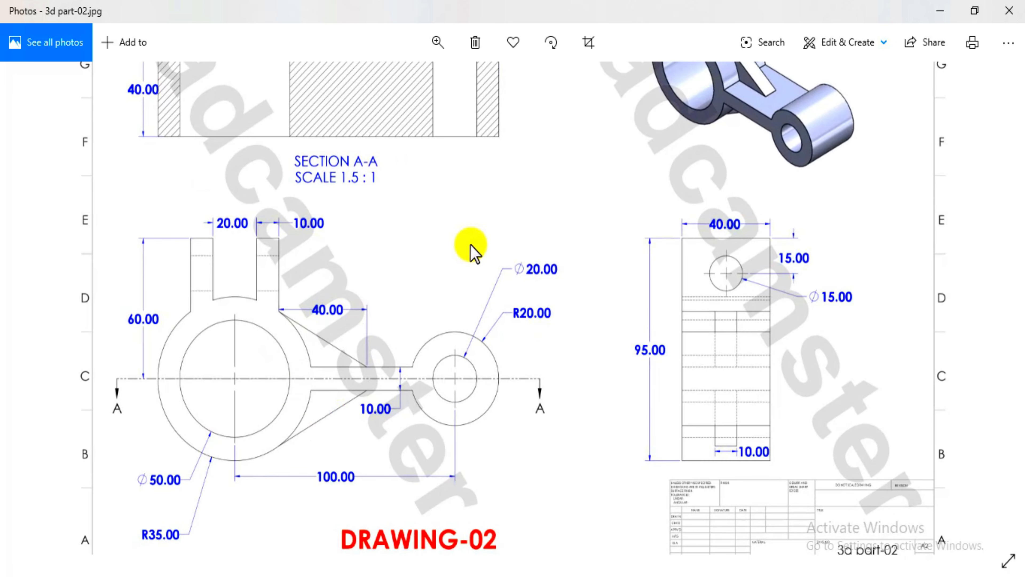
left_click_drag(473, 250, 401, 357)
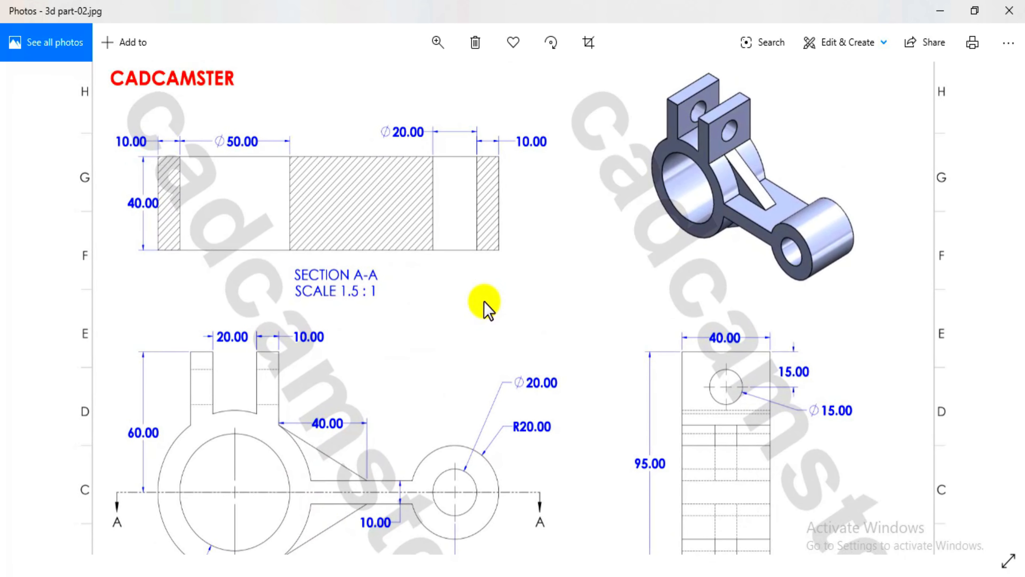
scroll(472, 420, "down", 2)
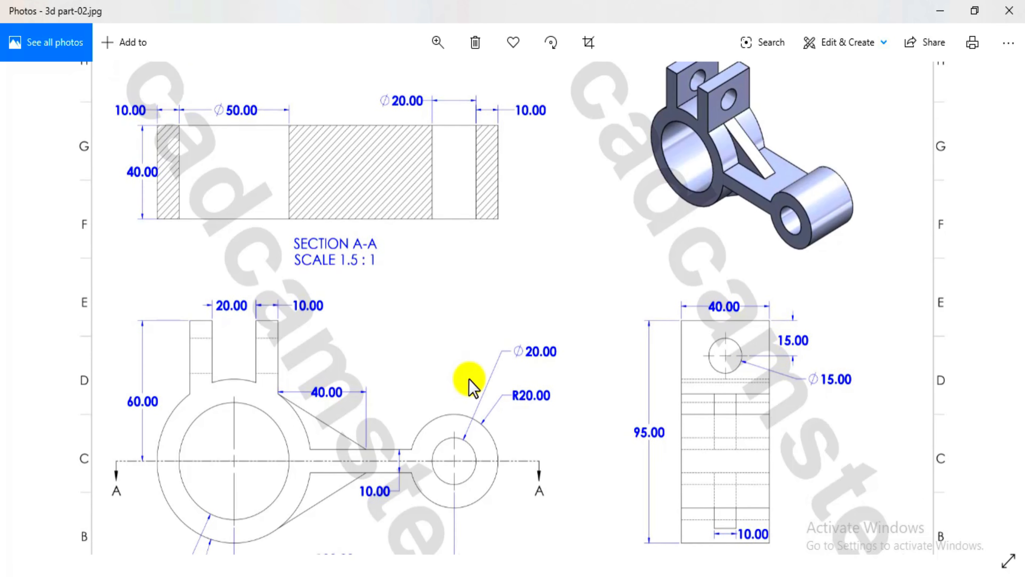
scroll(448, 348, "down", 1)
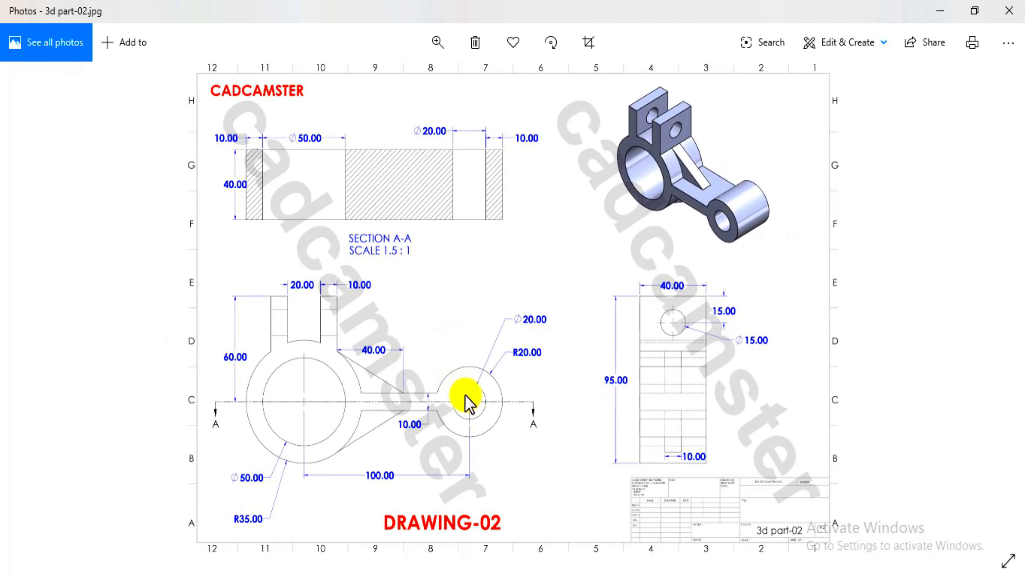
scroll(293, 428, "up", 2)
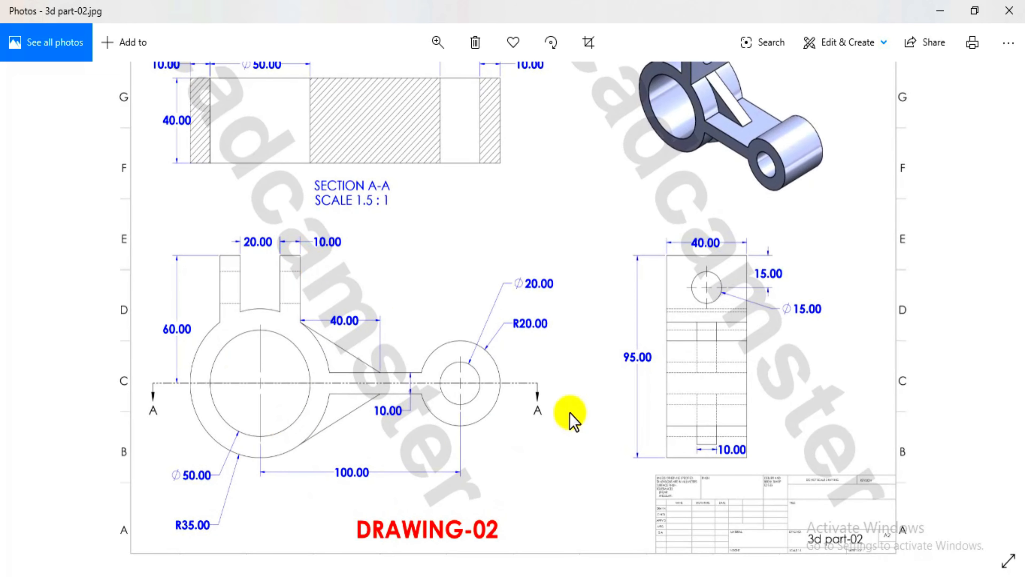
mouse_move(538, 286)
left_mouse_down()
mouse_move(522, 328)
mouse_move(490, 345)
left_mouse_up()
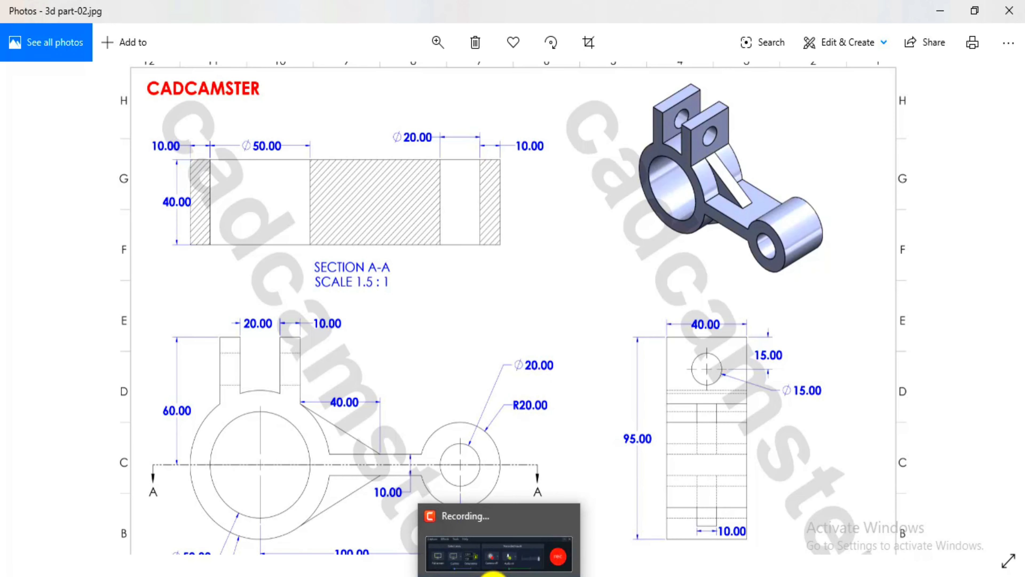
- Look over the finished bracket model in Inventor and return to the drawing to study the front view's dimensions
left_click(431, 573)
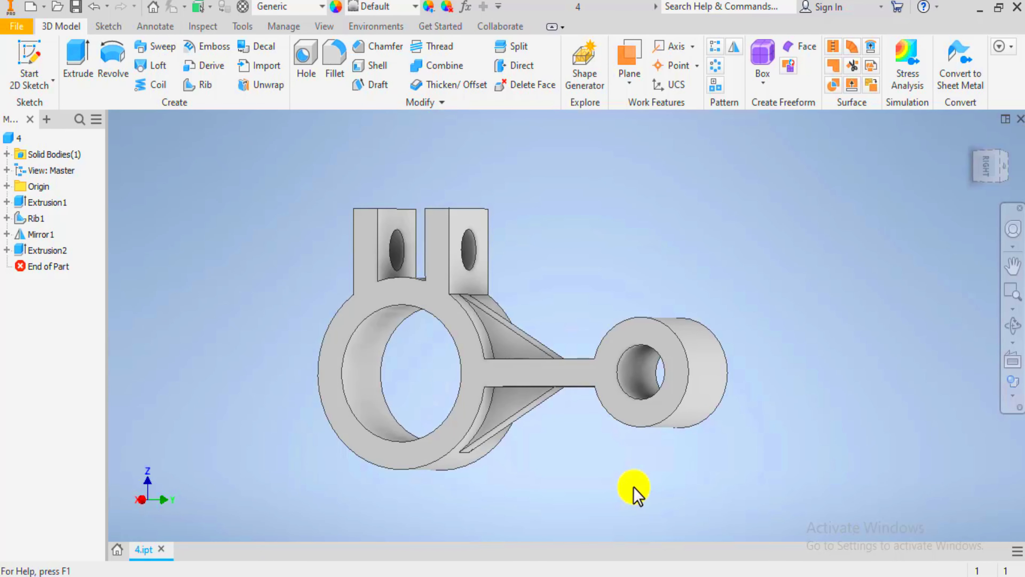
left_click(293, 300)
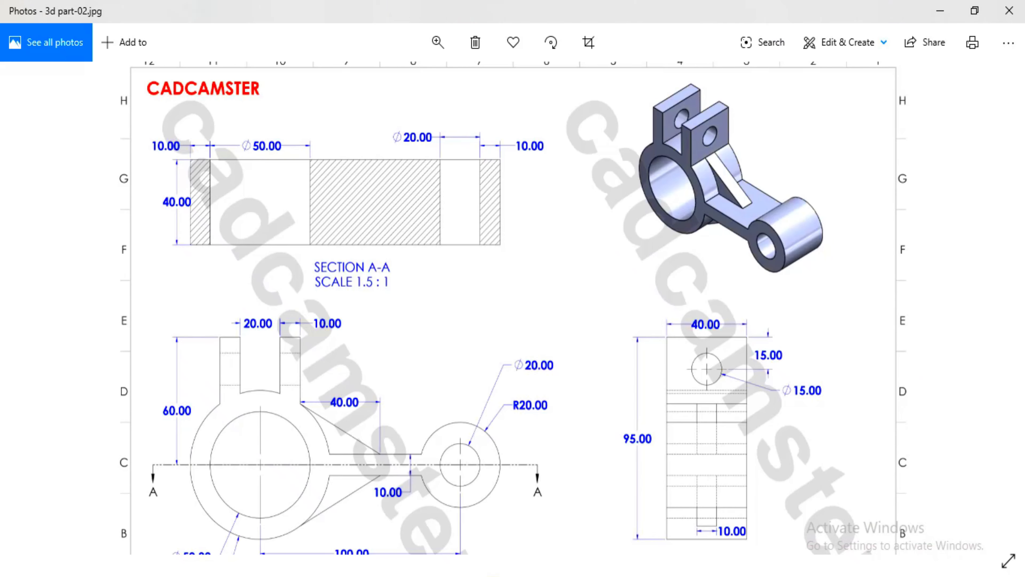
scroll(275, 428, "up", 3)
left_click_drag(271, 370, 262, 323)
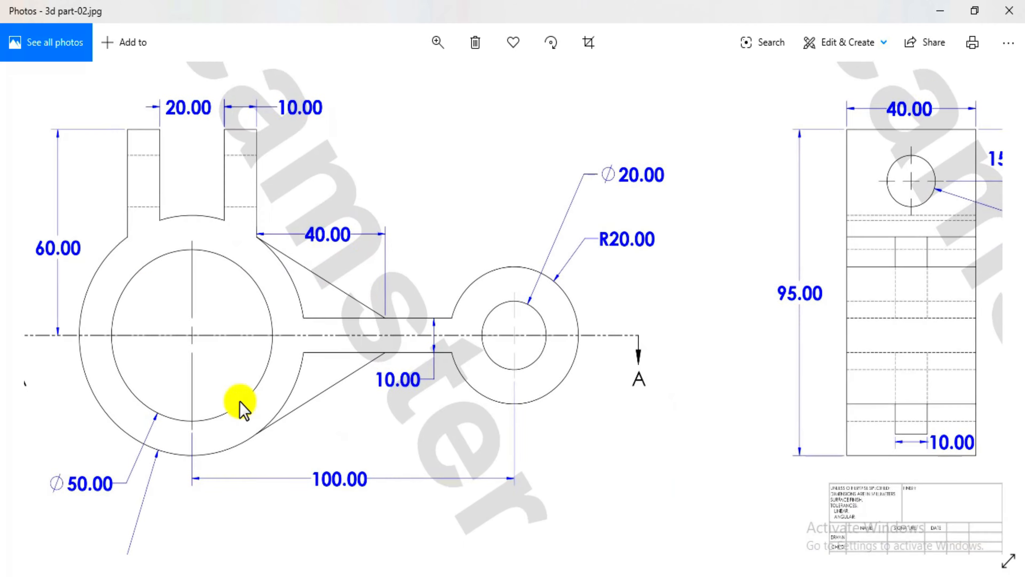
scroll(370, 323, "down", 3)
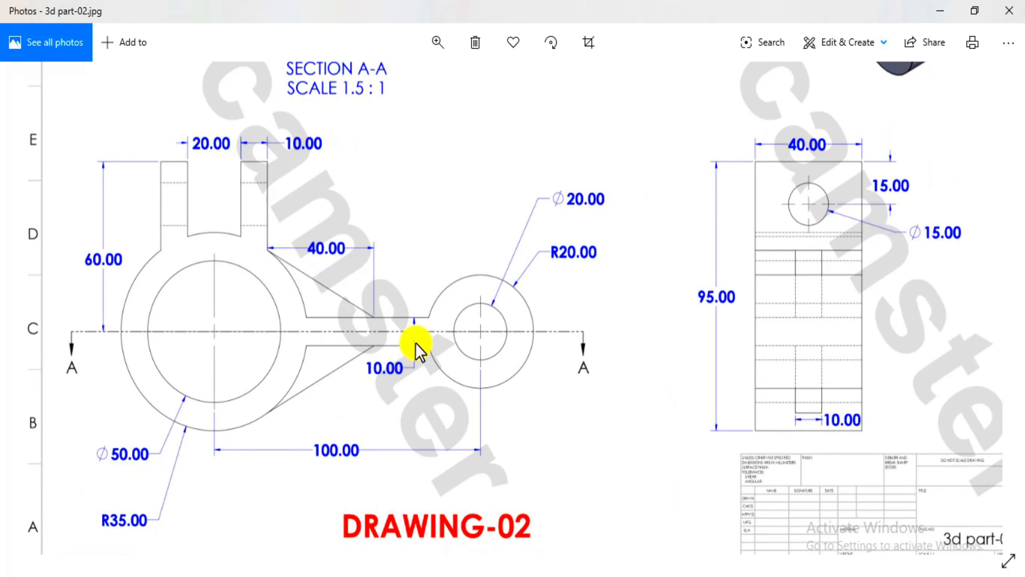
scroll(439, 360, "up", 3)
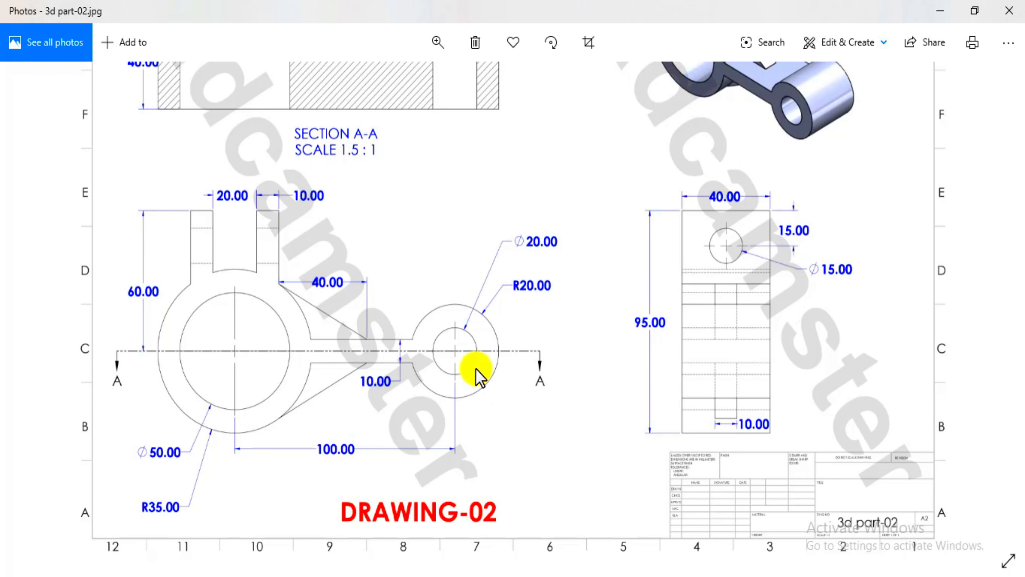
- Switch to the empty Inventor part and start a 2D sketch on the XY (front) plane
key("alt+Tab")
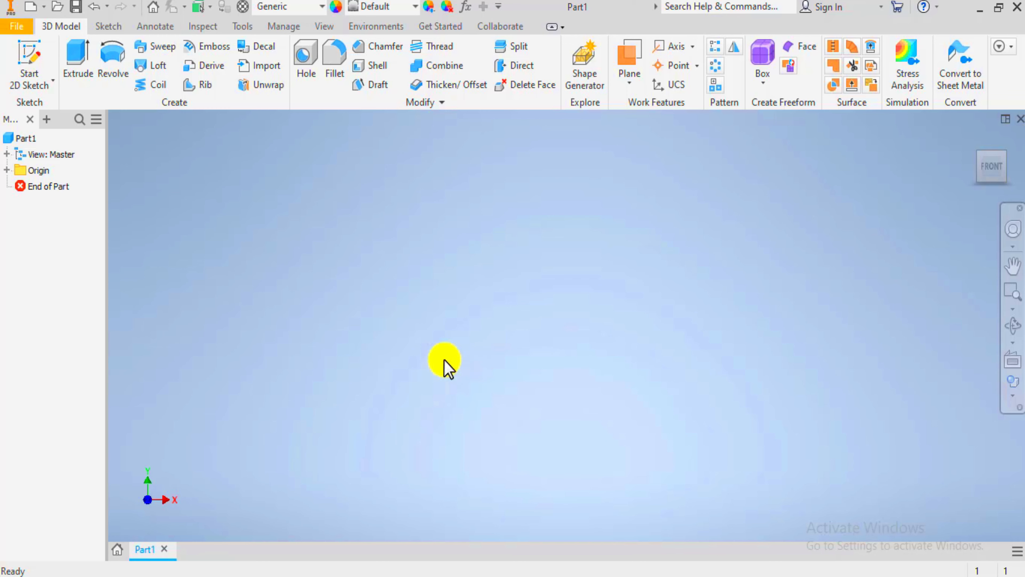
left_click(30, 61)
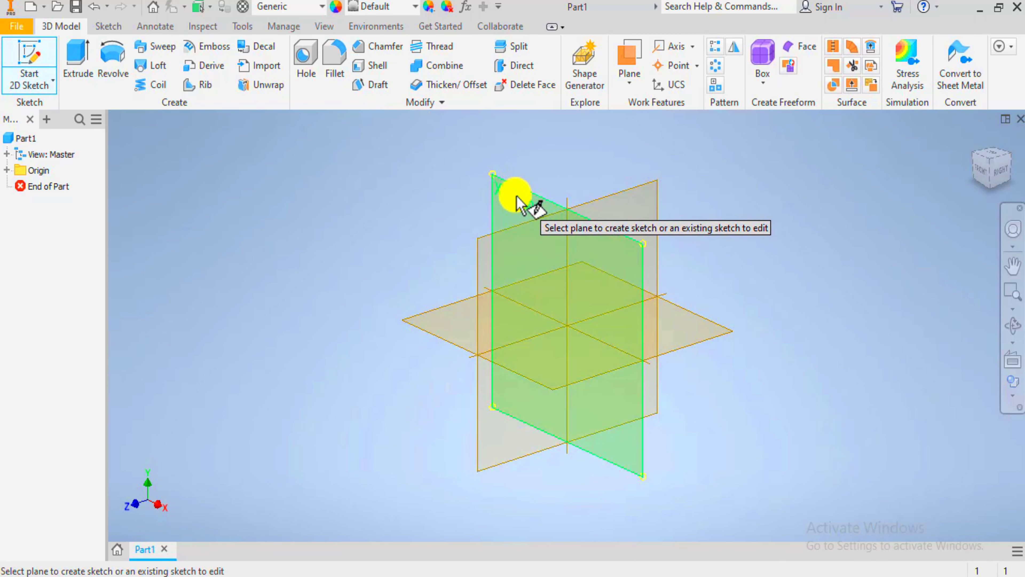
left_click(515, 201)
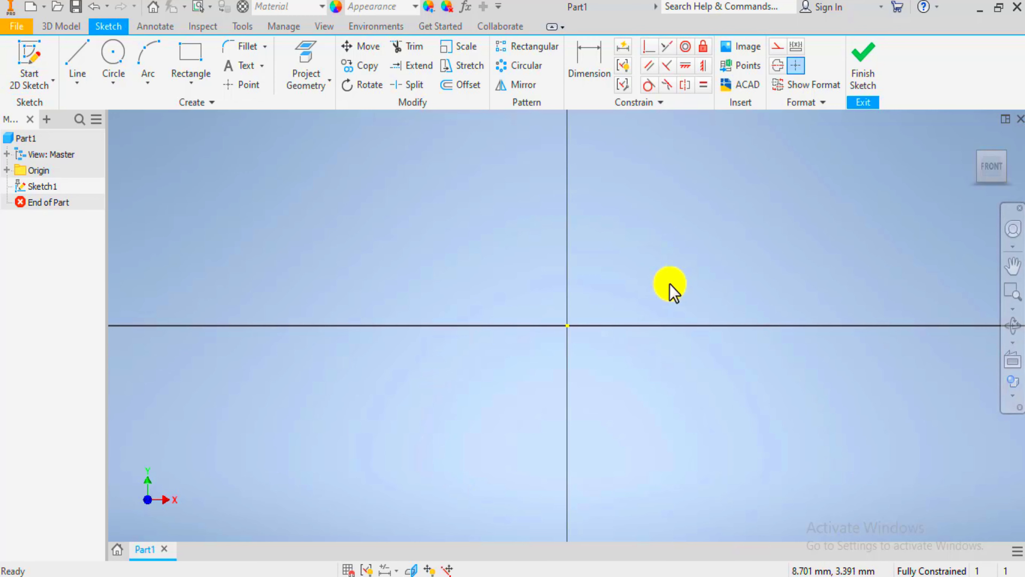
- Check the large hub in the drawing and sketch two concentric circles at the origin, about 21 mm and 14 mm in diameter
key("alt+Tab")
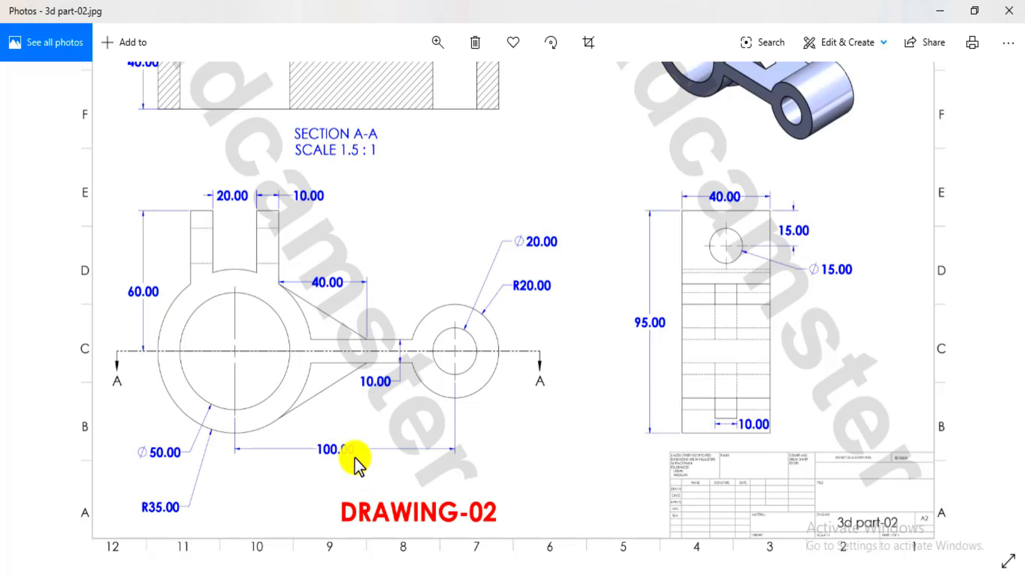
scroll(290, 435, "up", 2)
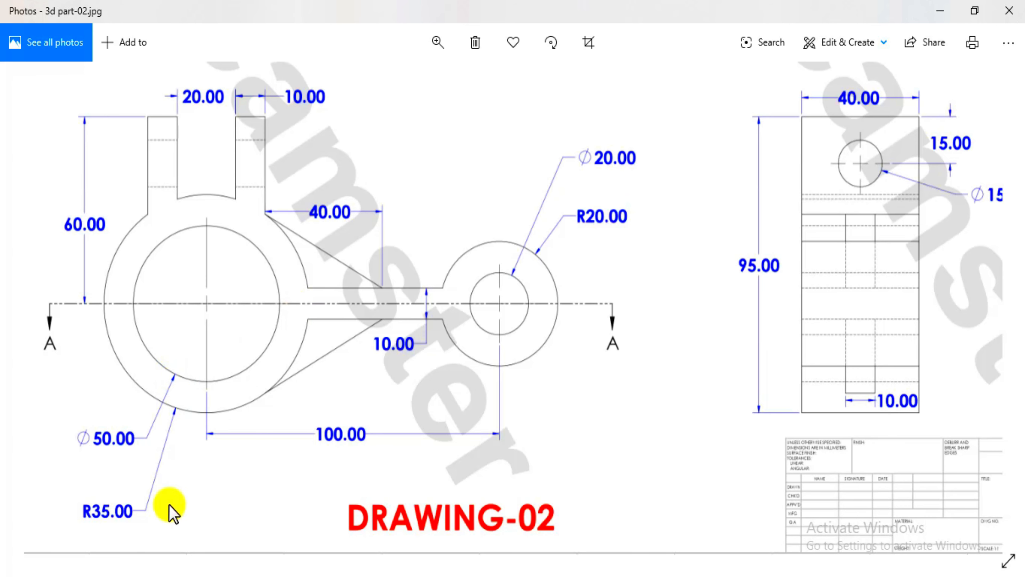
key("alt+Tab")
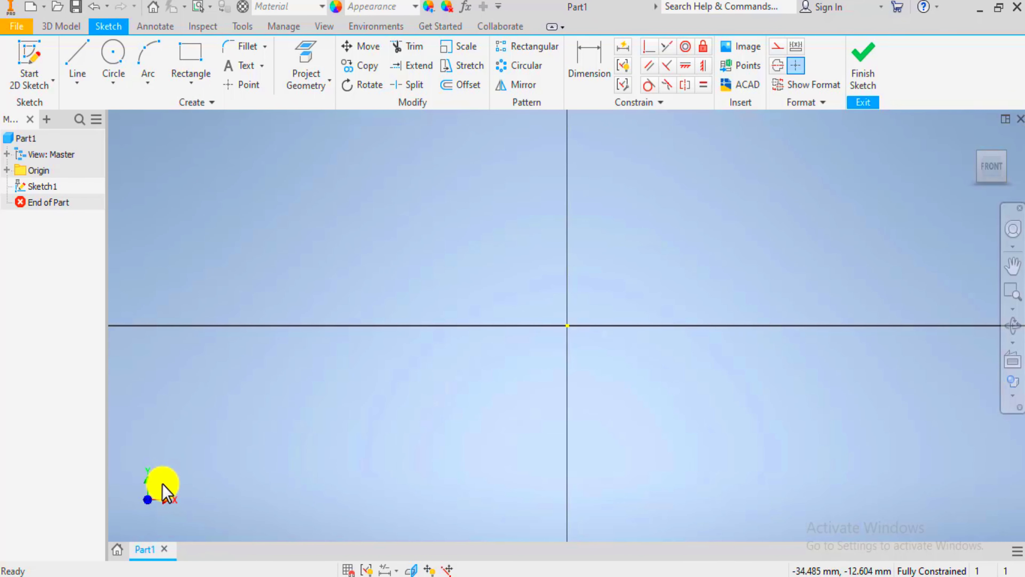
left_click(115, 63)
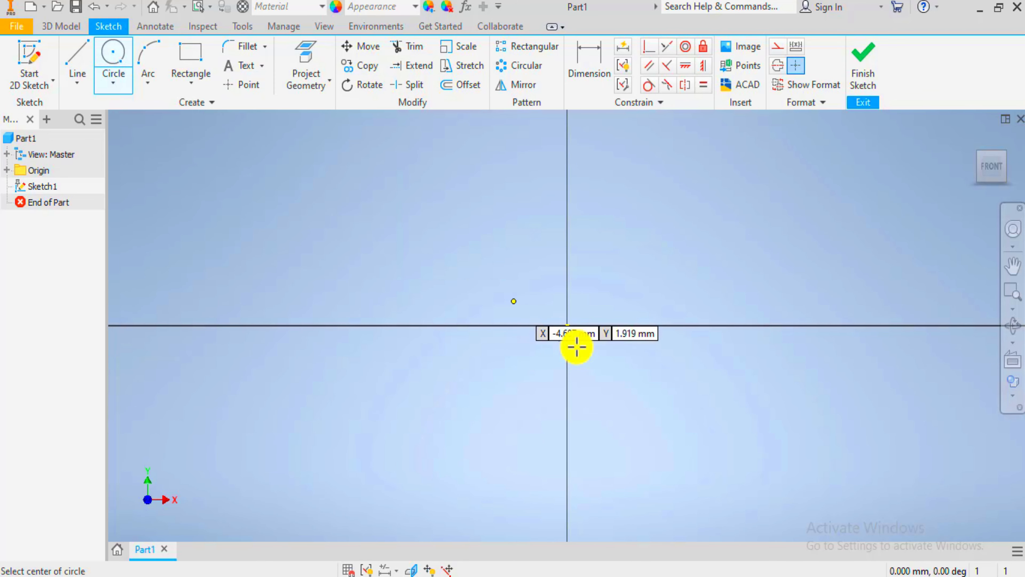
left_click(568, 325)
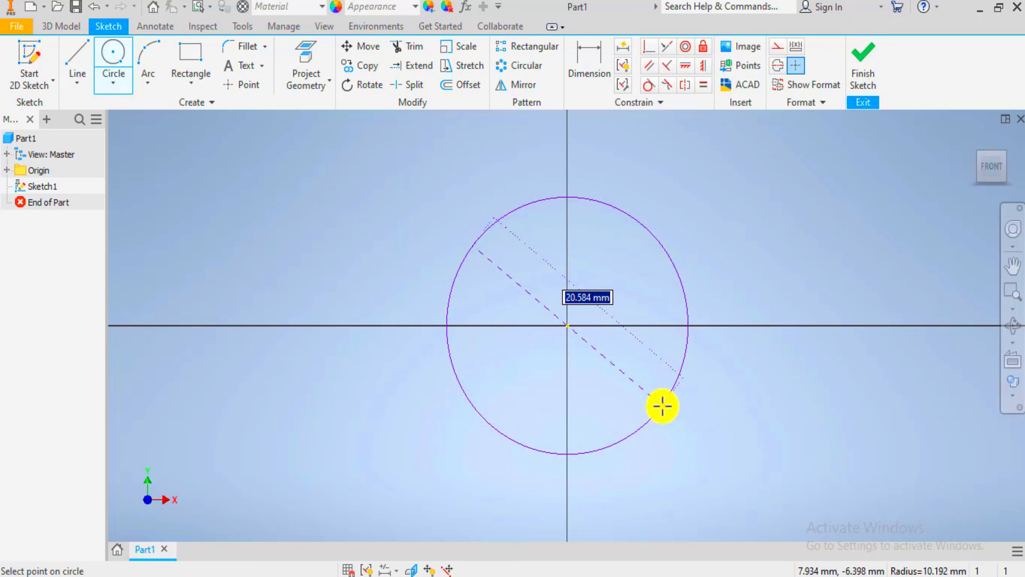
left_click(661, 405)
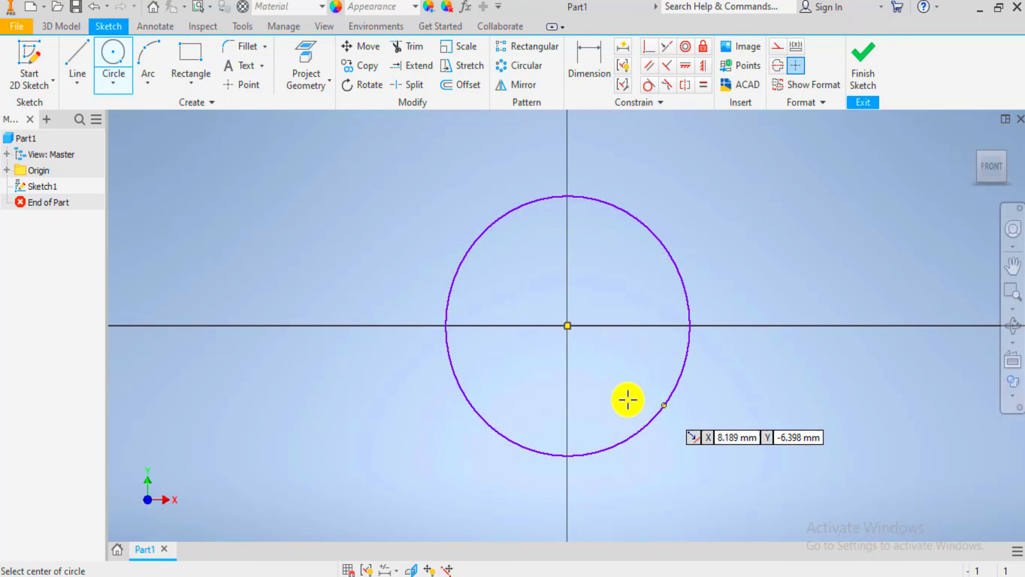
left_click(567, 325)
left_click(629, 385)
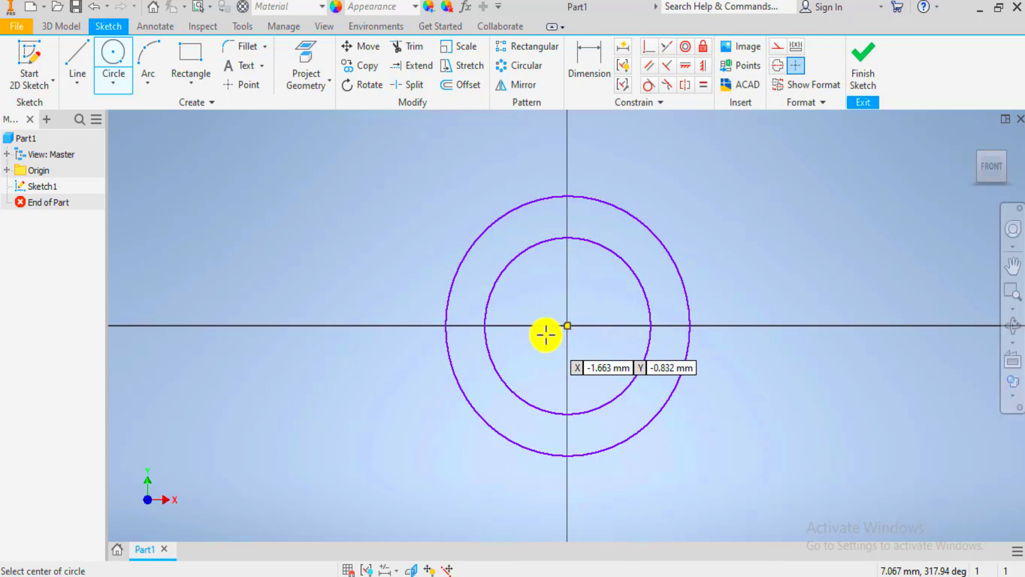
- Sketch two smaller concentric circles centred on the horizontal axis, about 56 mm to the right of the origin
scroll(545, 334, "down", 4)
left_click(786, 330)
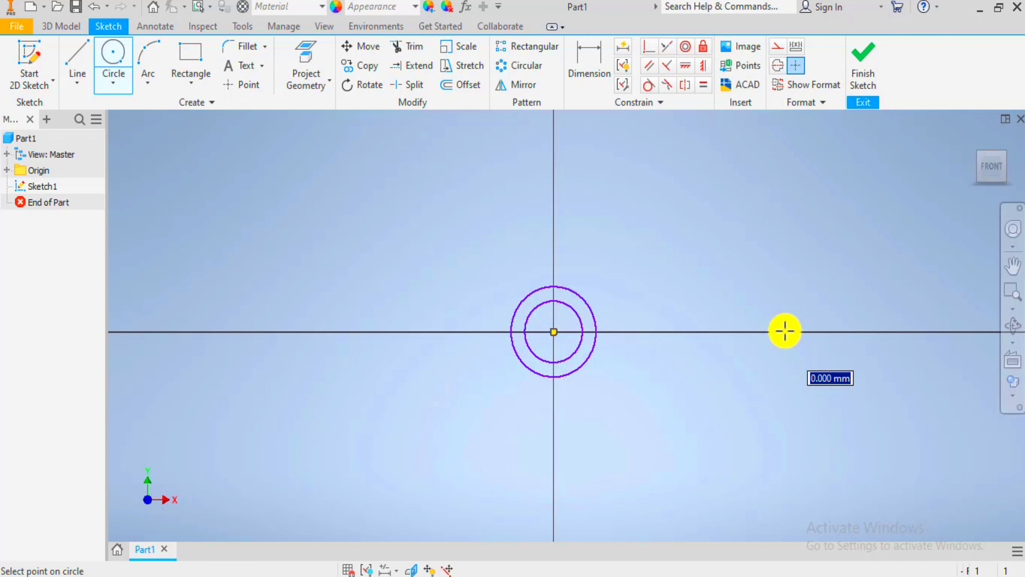
left_click(797, 357)
scroll(797, 357, "up", 3)
left_click(775, 318)
left_click(787, 341)
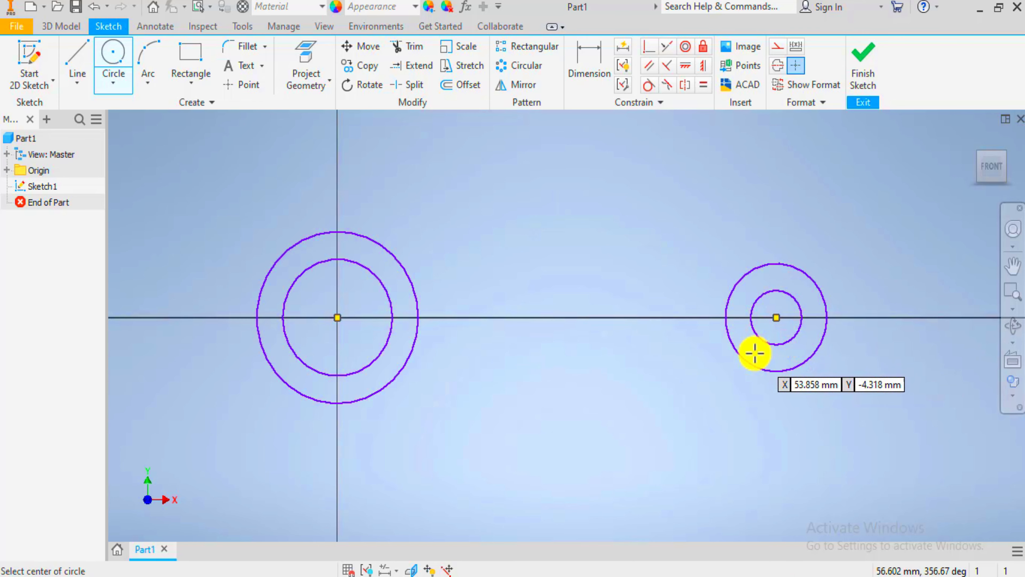
key("Escape")
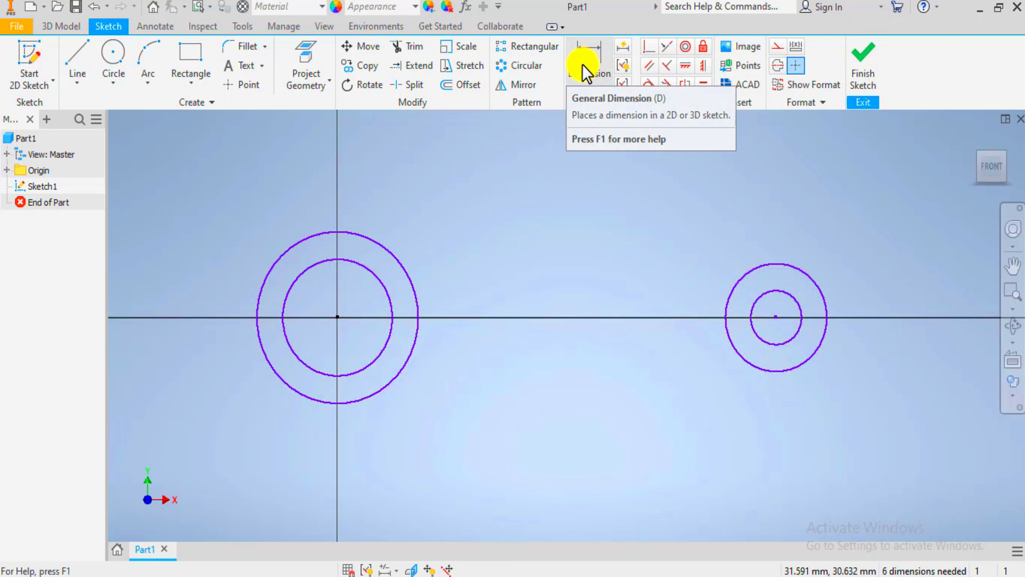
- Check the large hub's bore in the drawing and dimension the inner circle at the origin to 50 mm in diameter
left_click(599, 69)
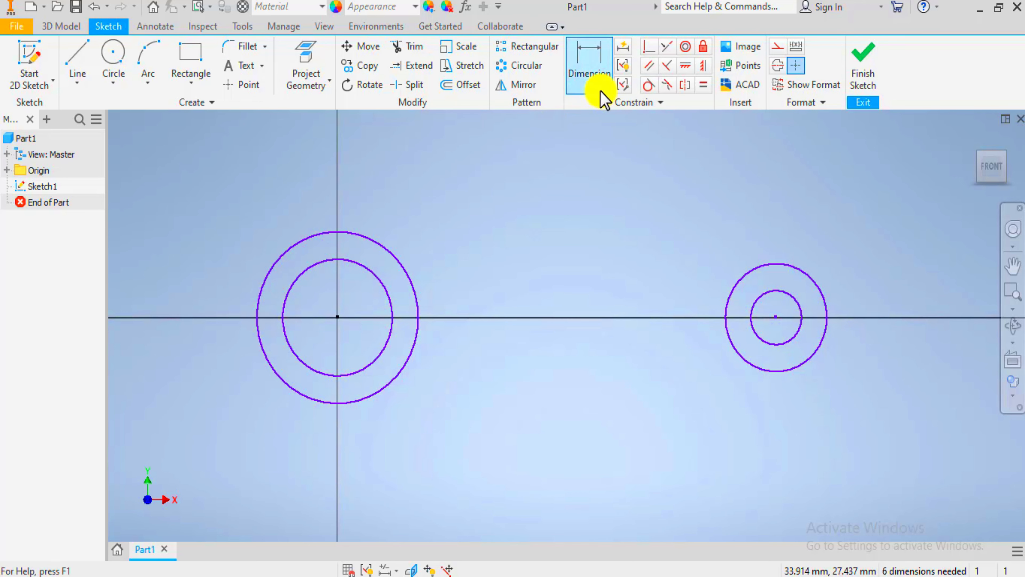
key("alt+Tab")
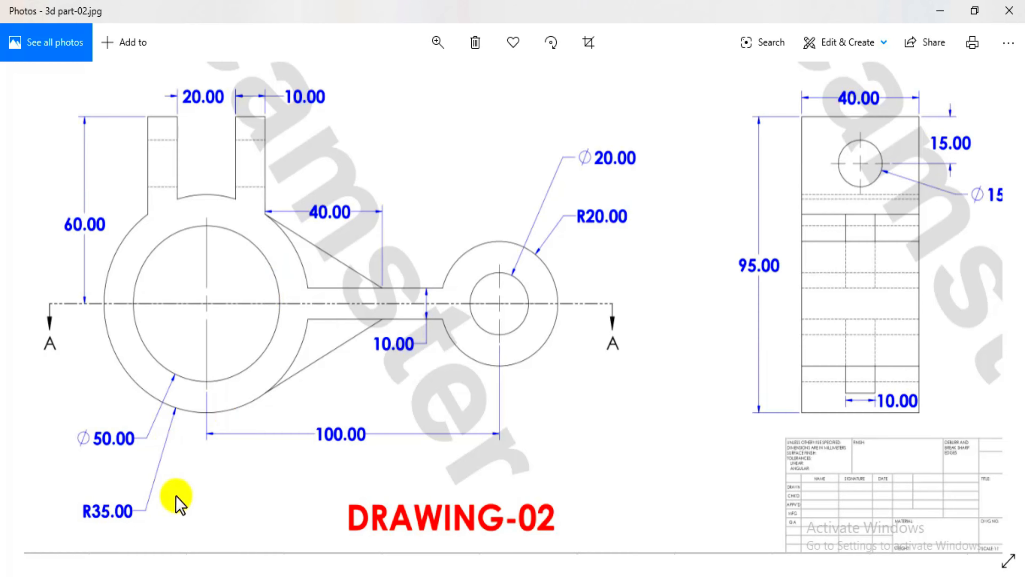
key("alt+Tab")
left_click(306, 366)
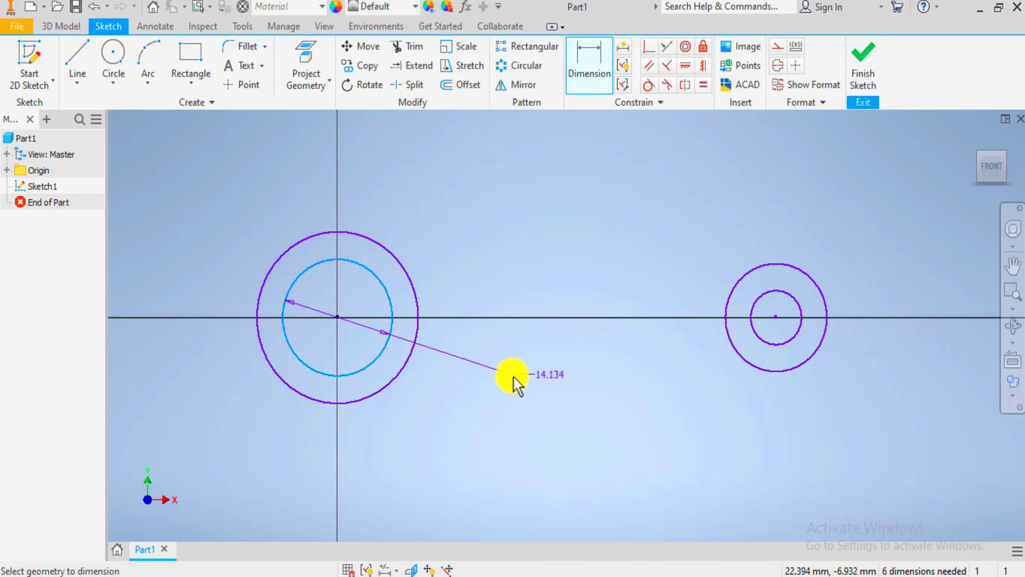
left_click(511, 390)
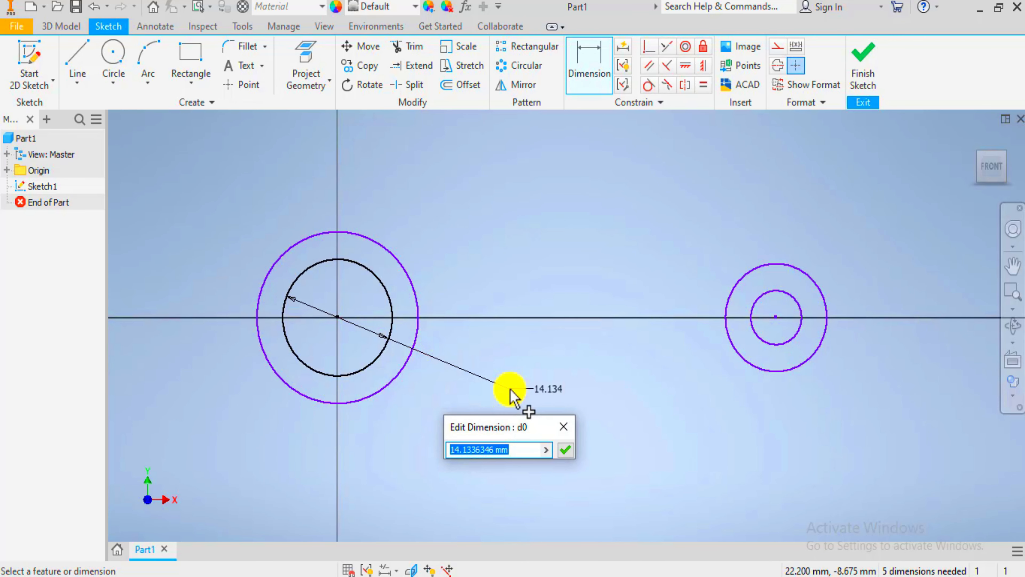
key("Return")
- Dimension the outer circle at the origin to 70 mm in diameter
left_click(452, 387)
left_click(473, 461)
type("70")
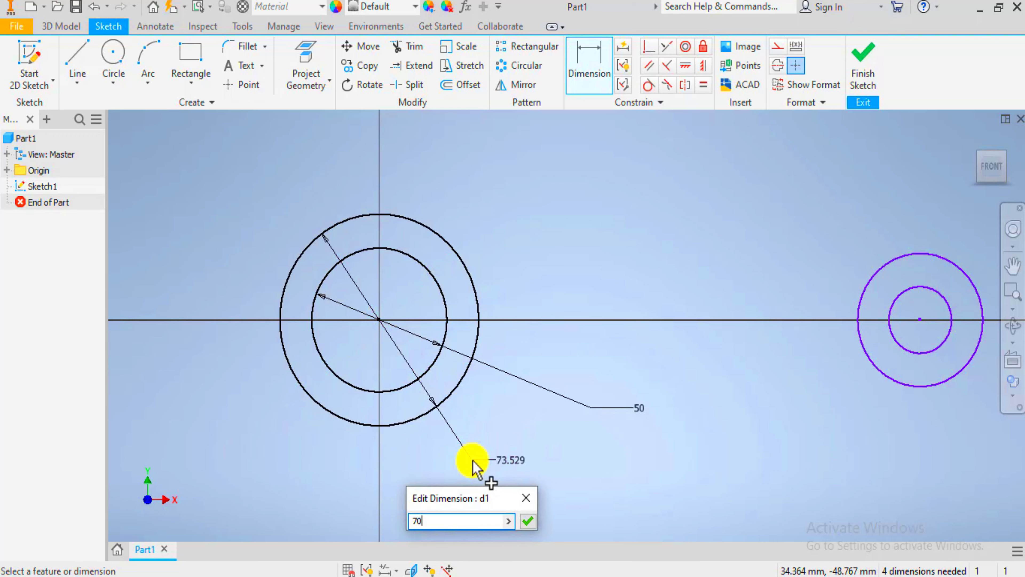
key("Return")
- Dimension the inner circle of the smaller pair to 20 mm in diameter
key("alt+Tab")
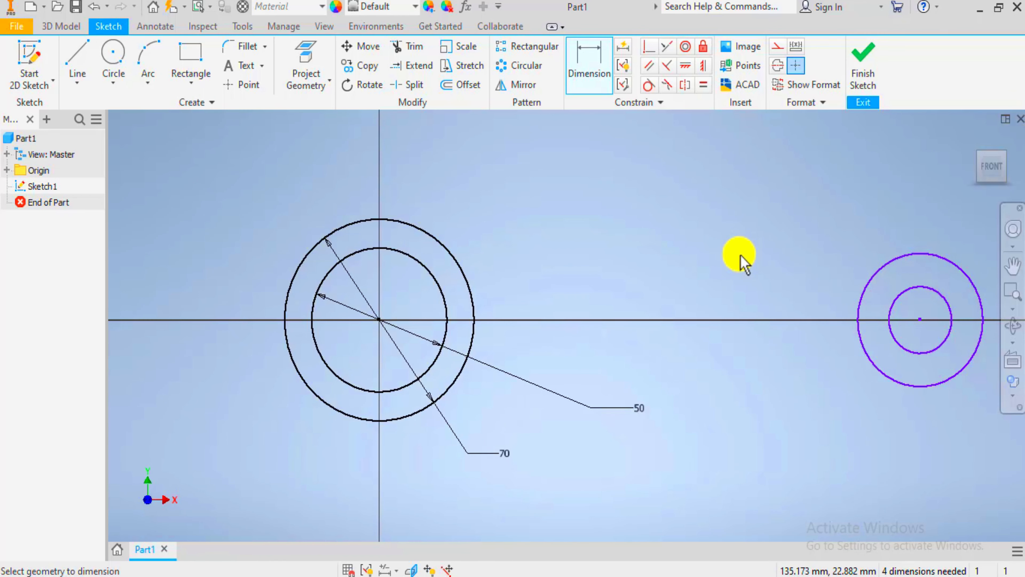
scroll(863, 314, "down", 2)
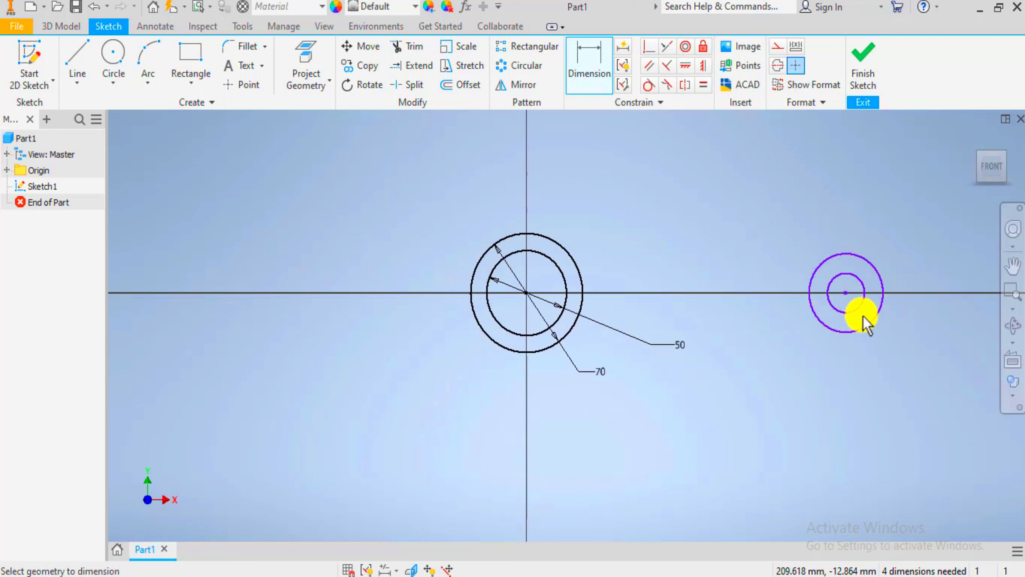
scroll(832, 303, "up", 3)
left_click(817, 298)
left_click(686, 360)
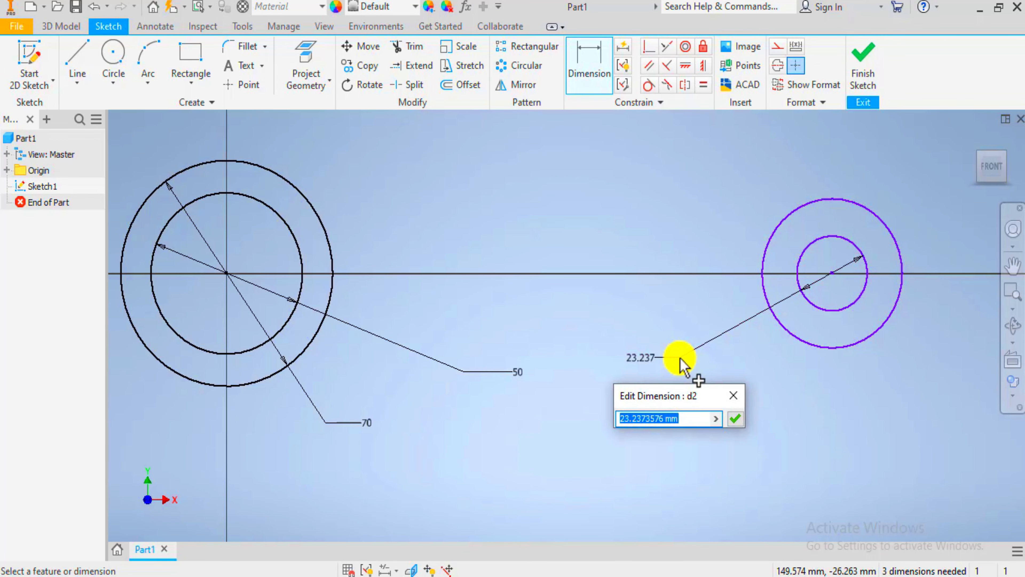
key("Return")
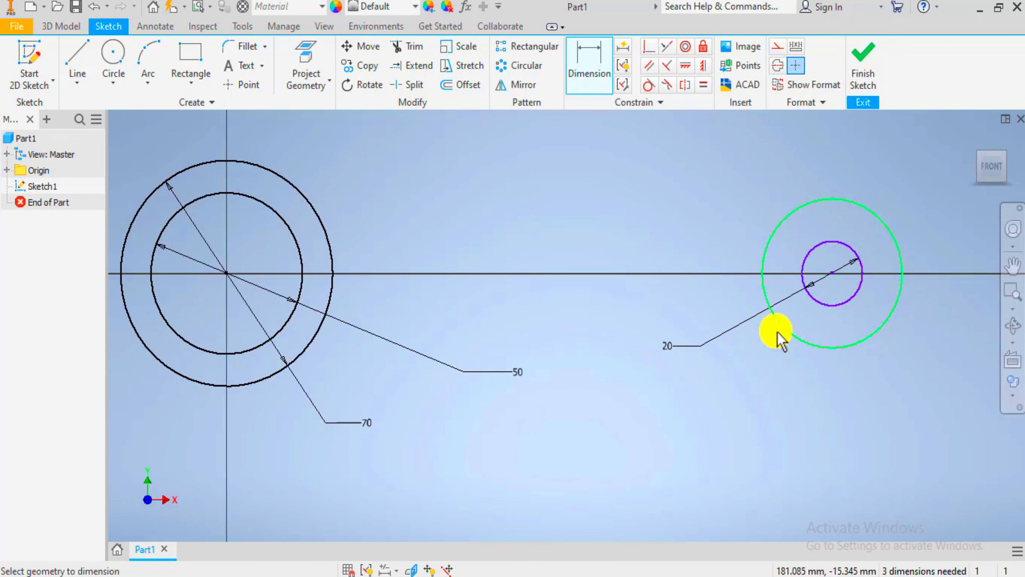
- Dimension the outer circle of the smaller pair to 40 mm in diameter
left_click(790, 341)
left_click(720, 416)
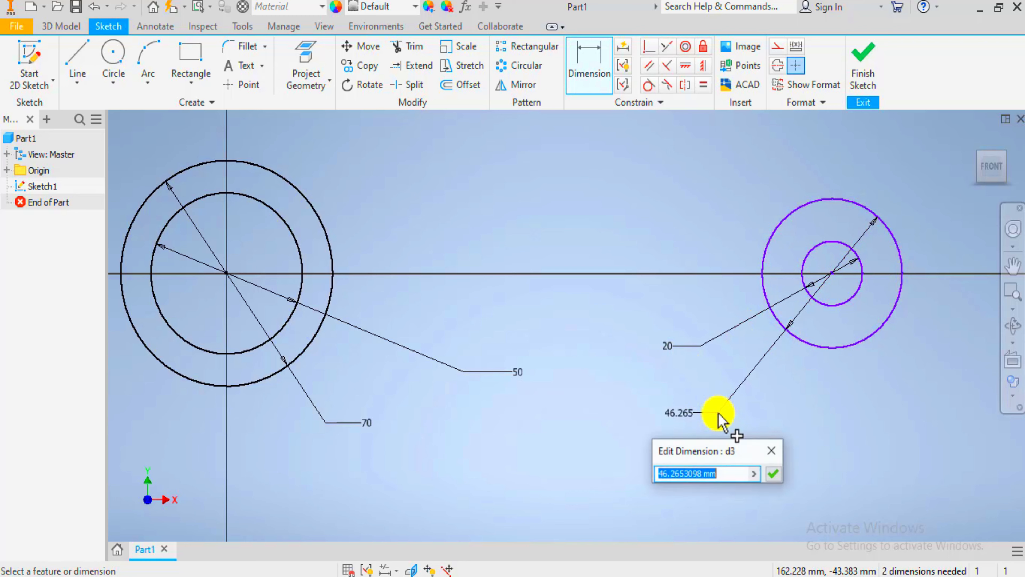
key("Return")
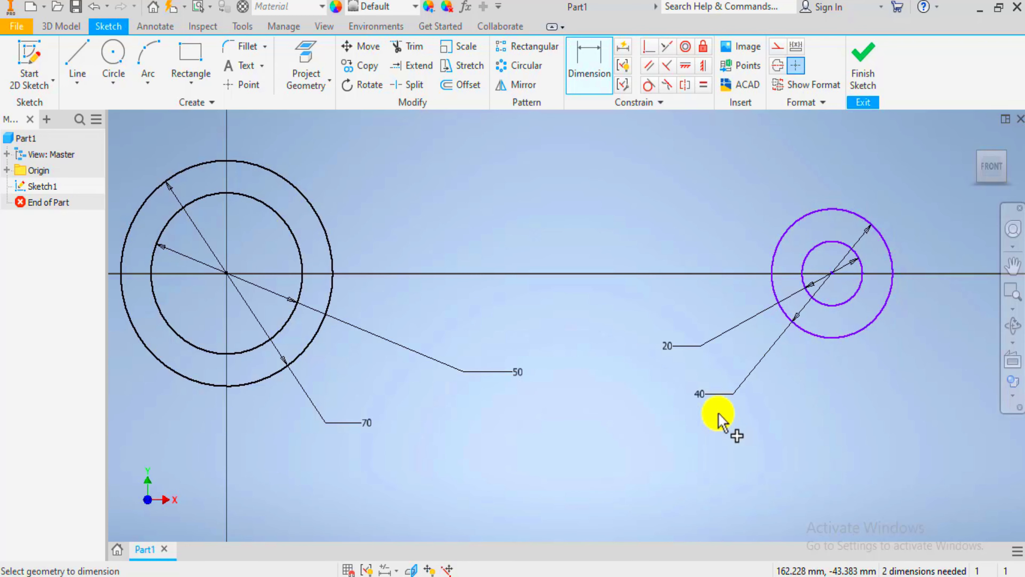
- Check the hub spacing in the drawing and dimension the distance between the two hub centres to 100 mm
key("alt+Tab")
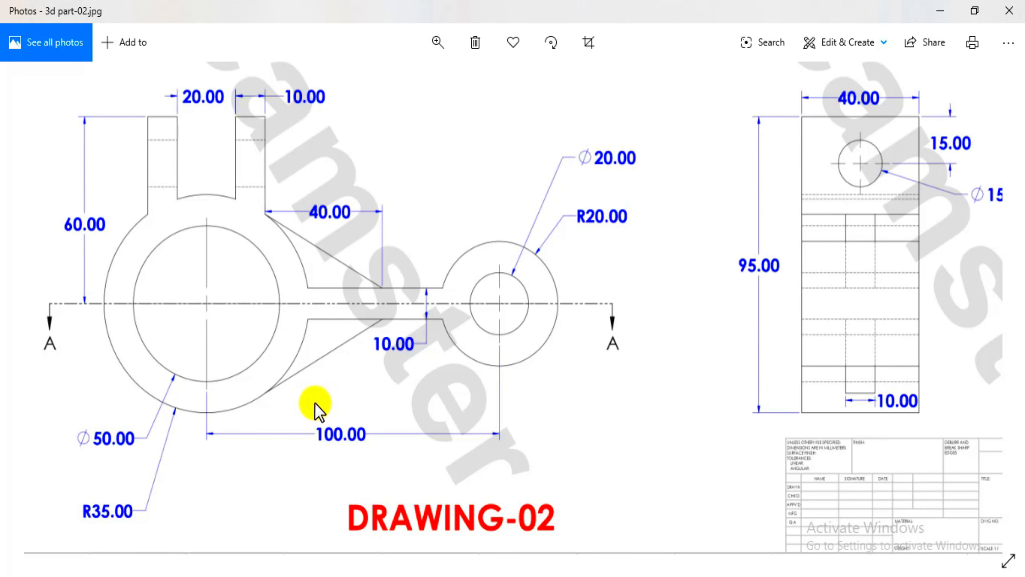
key("alt+Tab")
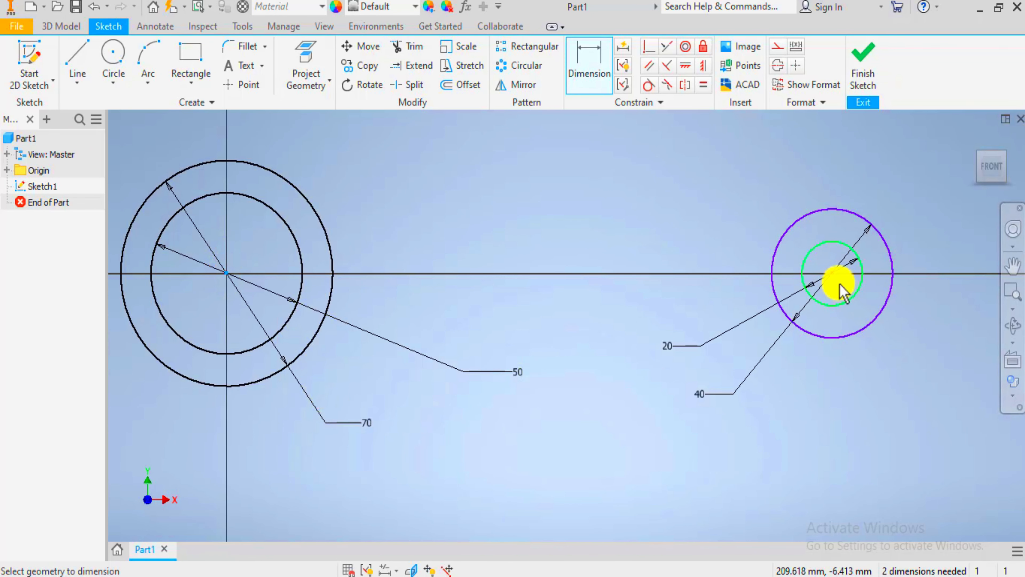
left_click(832, 274)
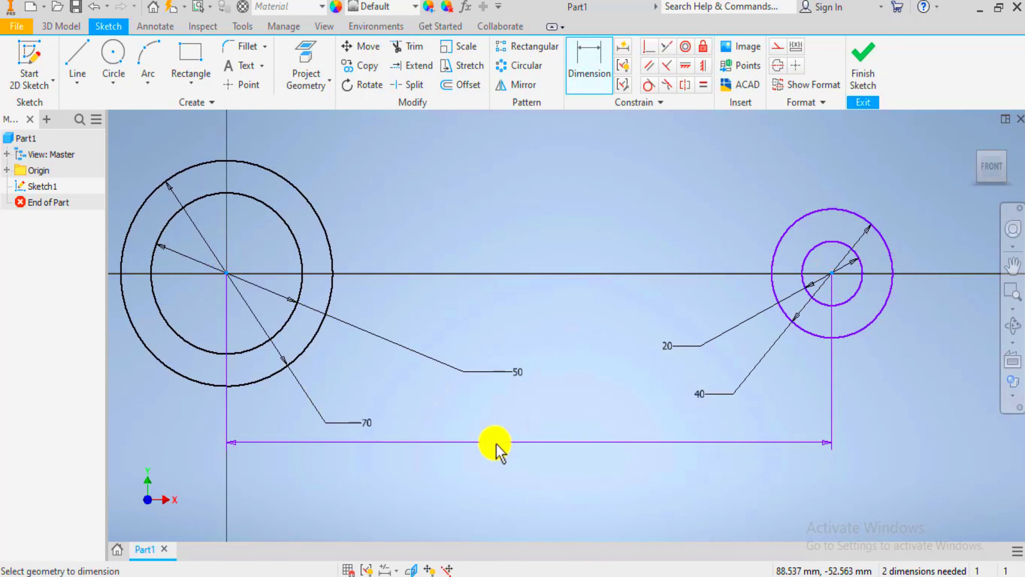
left_click(495, 442)
key("Return")
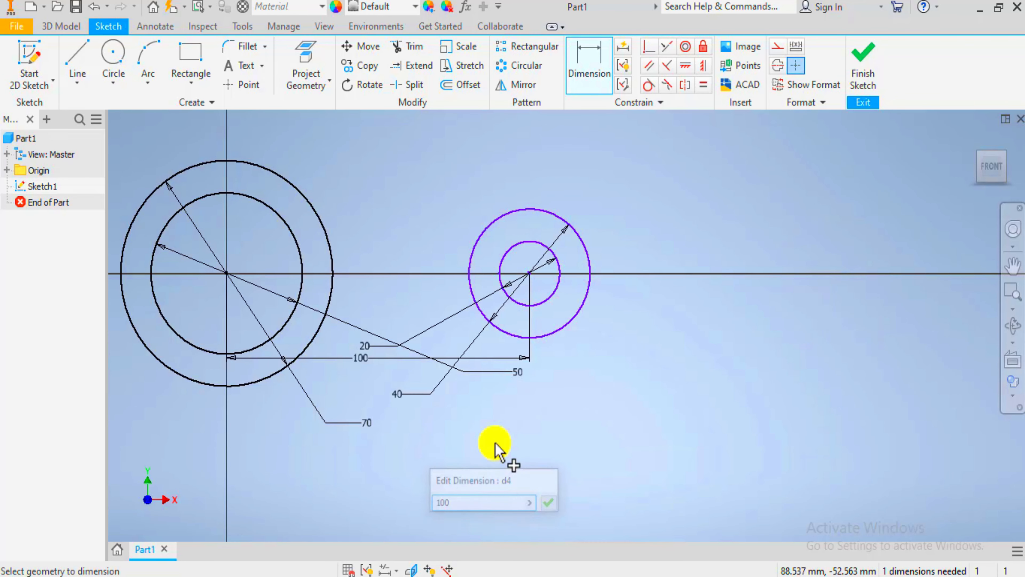
scroll(575, 350, "down", 3)
scroll(455, 350, "up", 3)
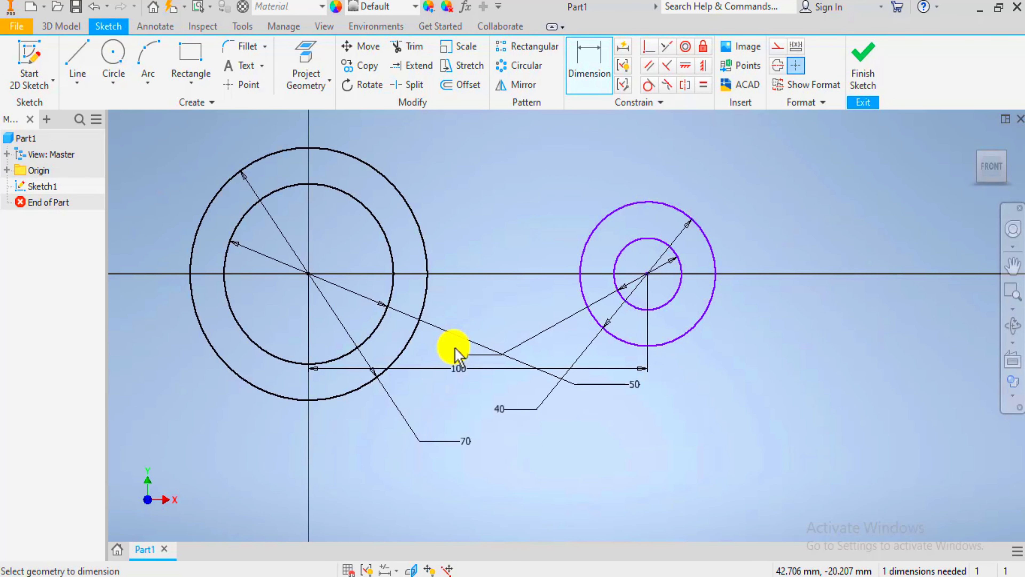
scroll(600, 346, "down", 3)
scroll(549, 371, "up", 3)
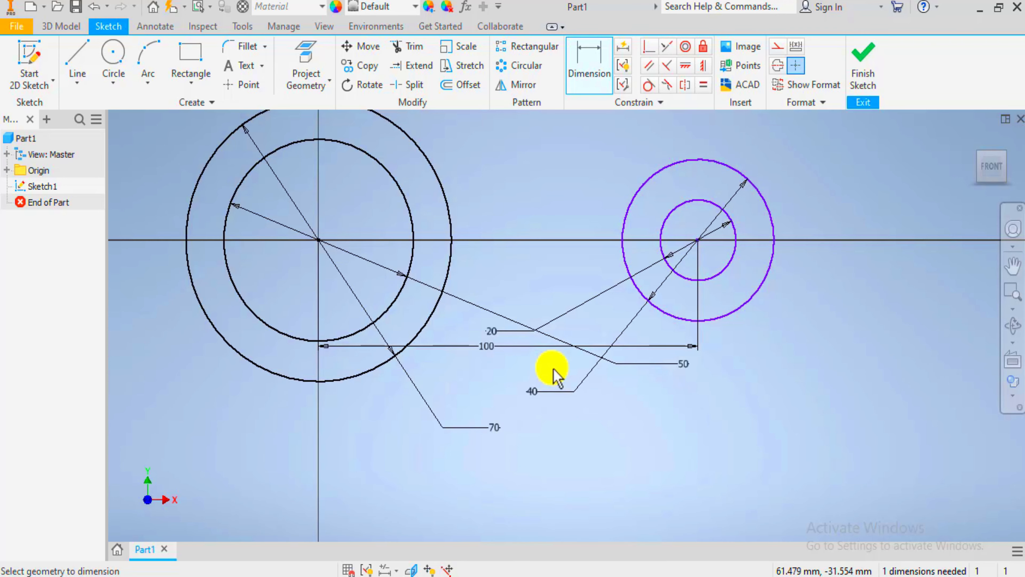
key("Escape")
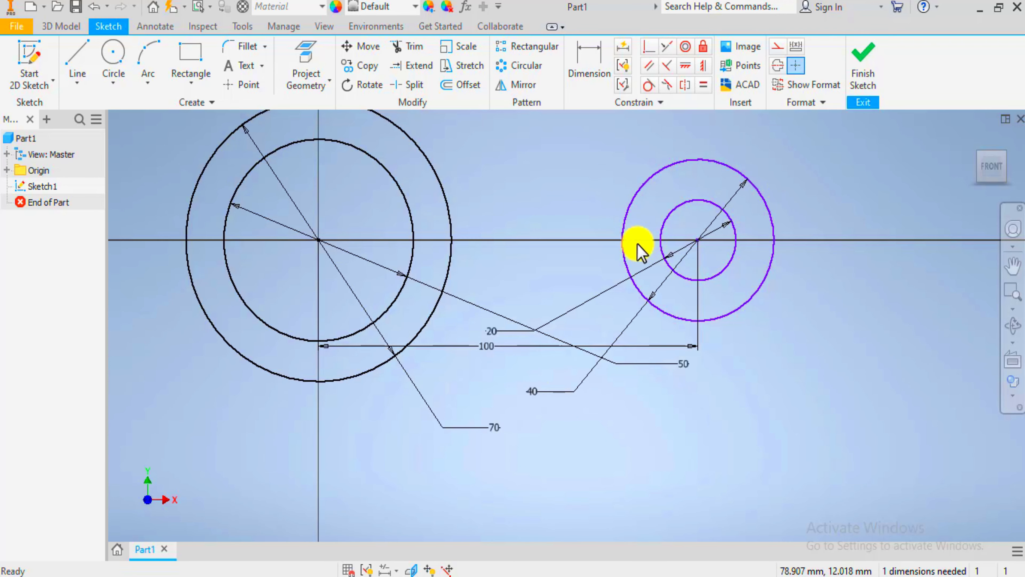
- Apply a horizontal constraint between the centre points of the large and small hub circles
scroll(646, 246, "down", 2)
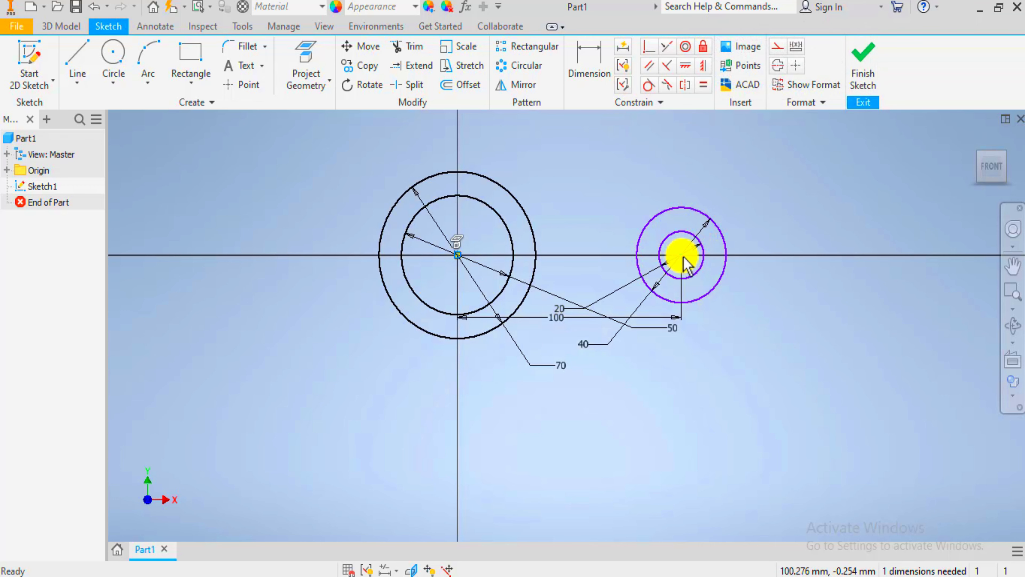
mouse_move(691, 269)
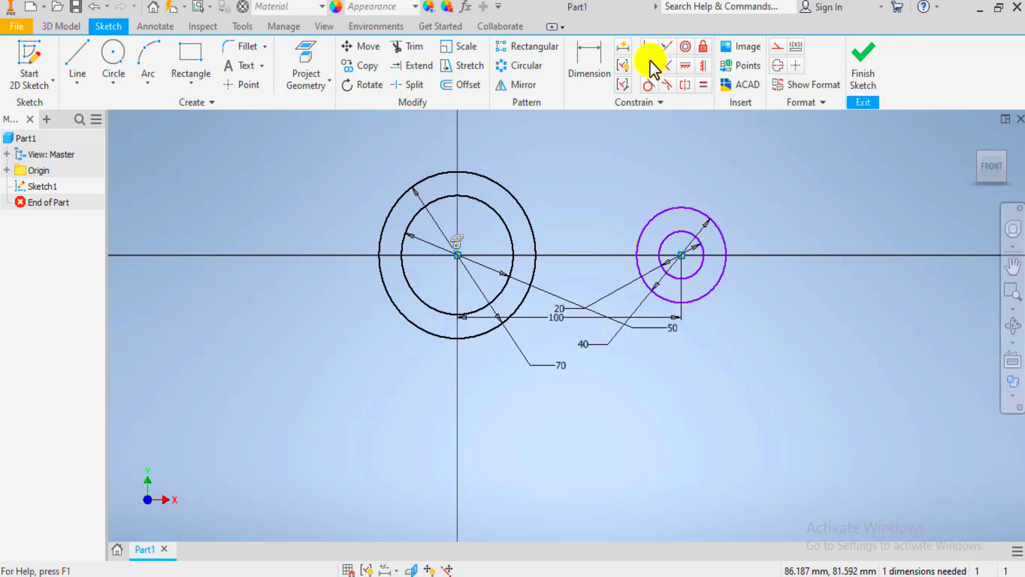
key("Escape")
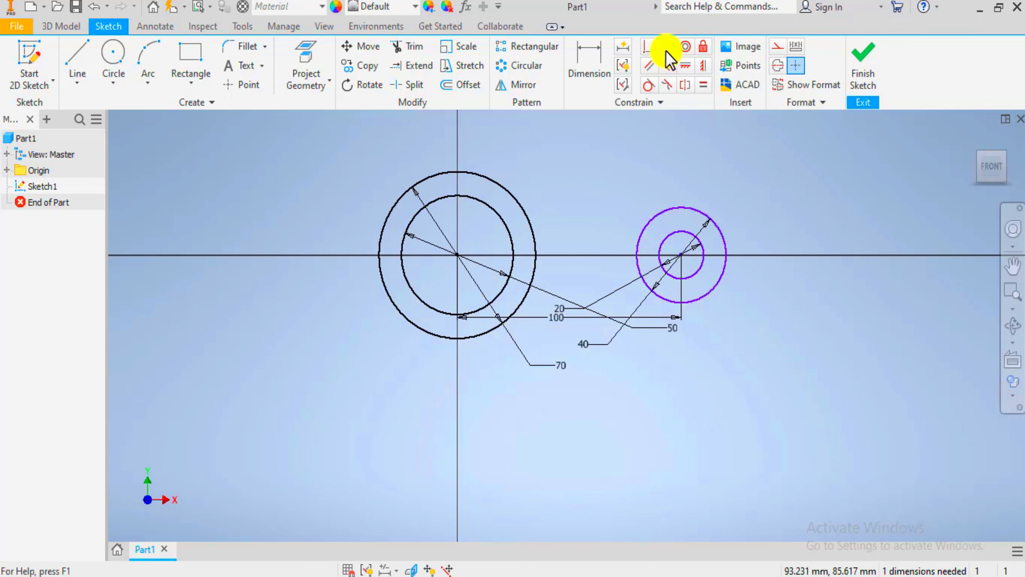
left_click(666, 51)
key("Escape")
left_click(682, 255)
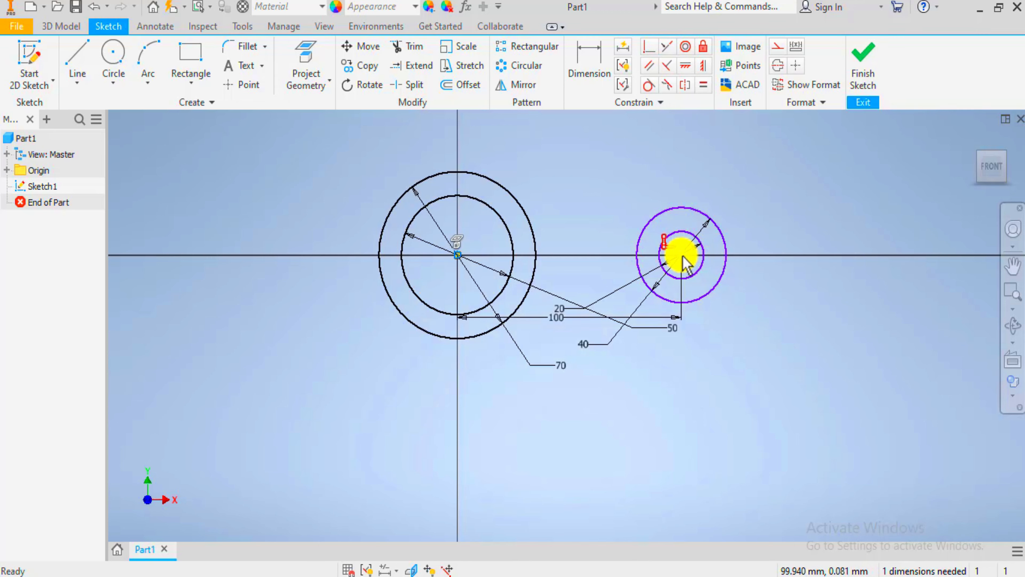
mouse_move(687, 258)
left_mouse_down()
mouse_move(680, 207)
mouse_move(683, 257)
left_mouse_up()
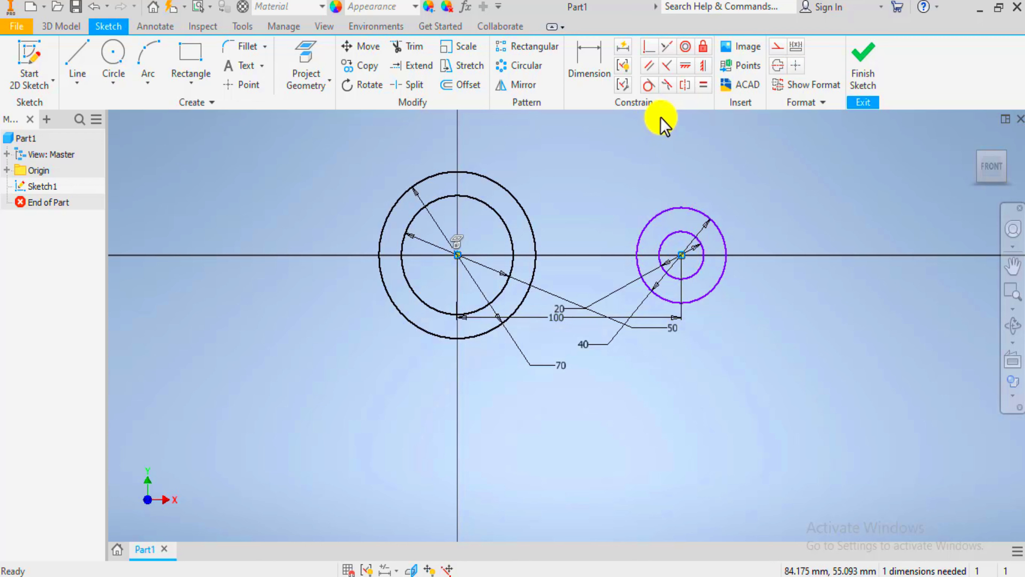
left_click(685, 67)
left_click(685, 66)
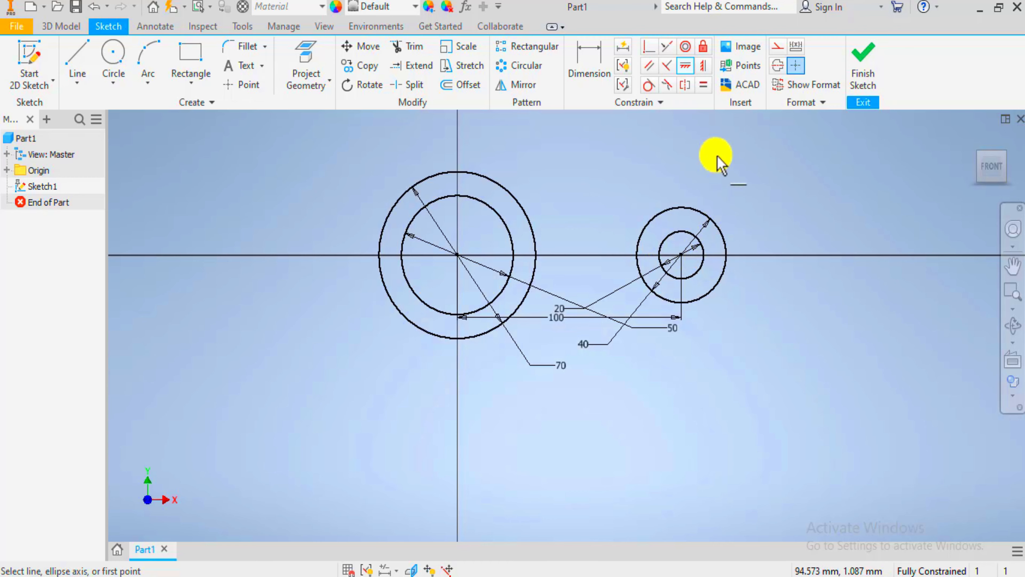
key("Escape")
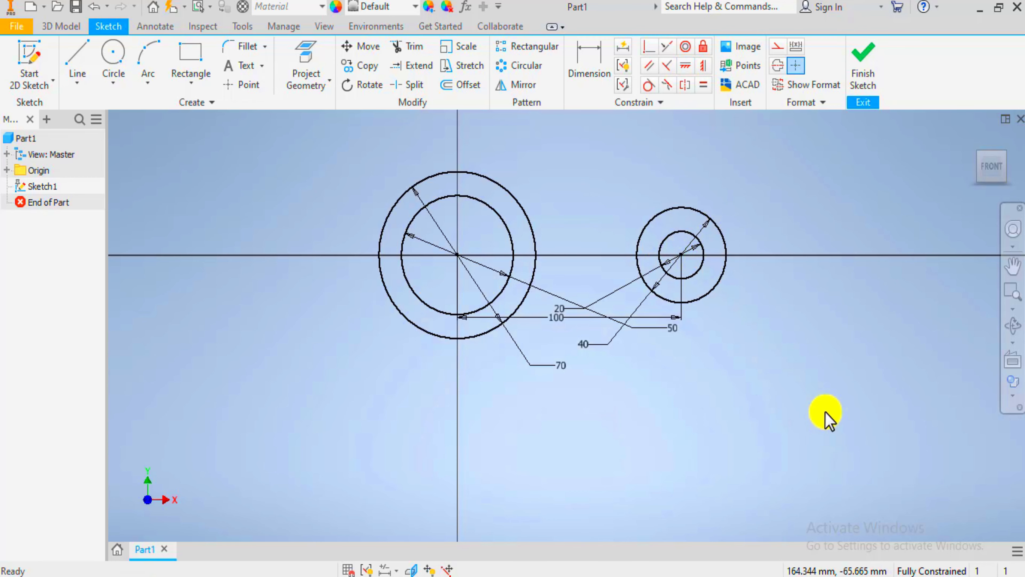
- Check the connecting web in the drawing and sketch two horizontal lines between the hubs, above and below the centre axis, overlapping both outer circles
key("alt+Tab")
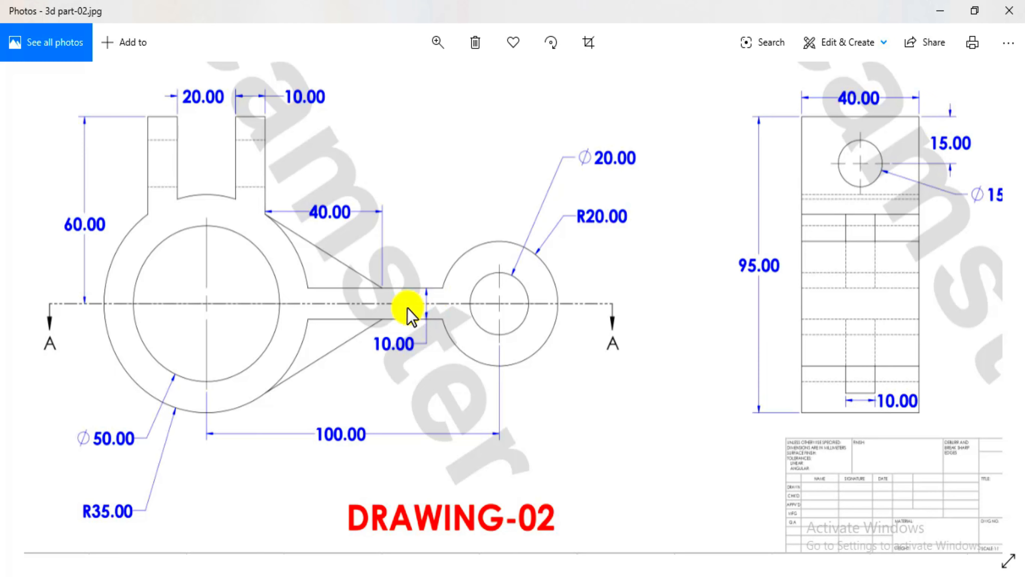
key("alt+Tab")
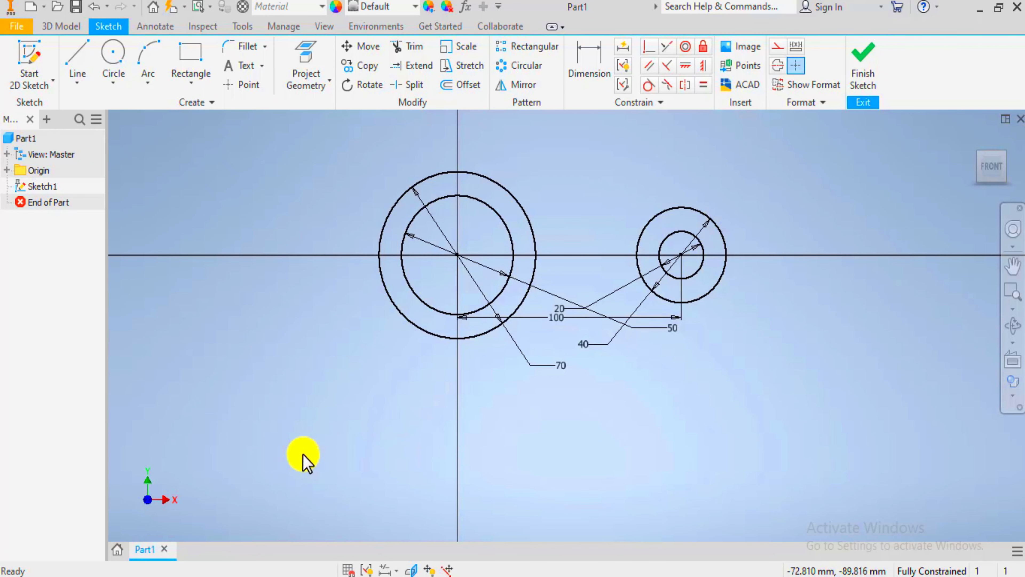
left_click(85, 63)
scroll(613, 246, "up", 5)
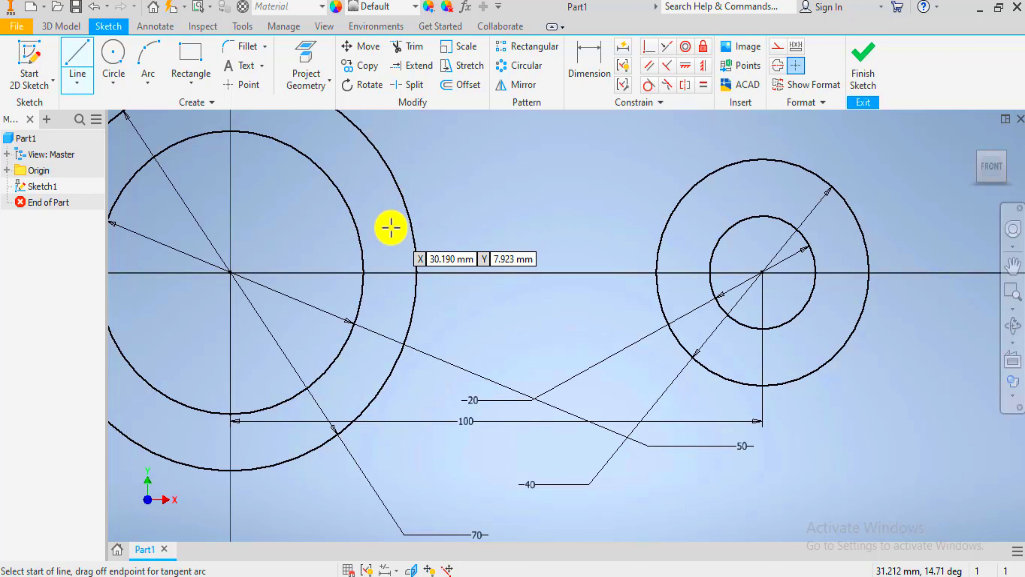
left_click(391, 217)
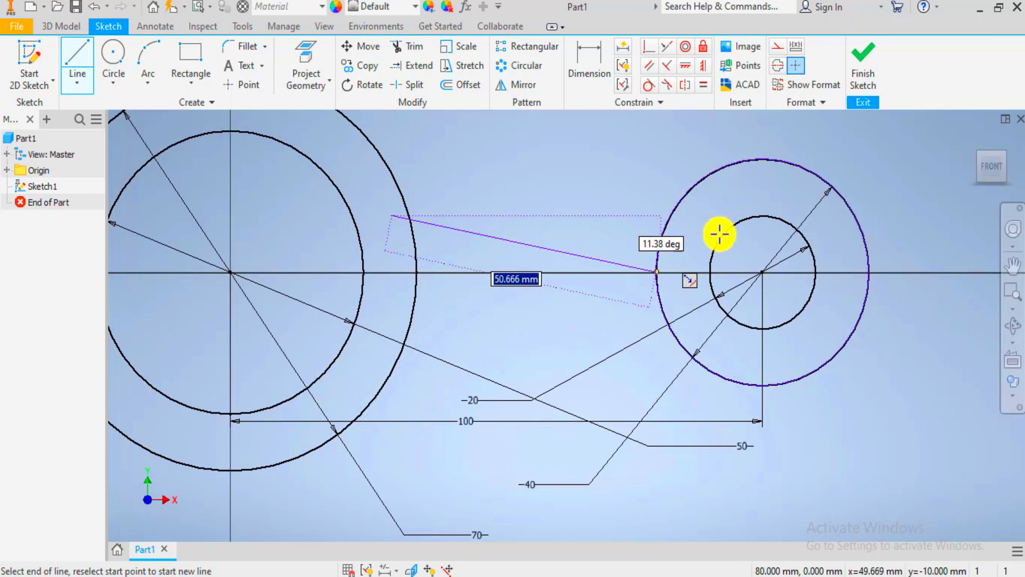
left_click(706, 217)
key("Escape")
left_click(77, 57)
left_click(391, 319)
left_click(696, 318)
key("Escape")
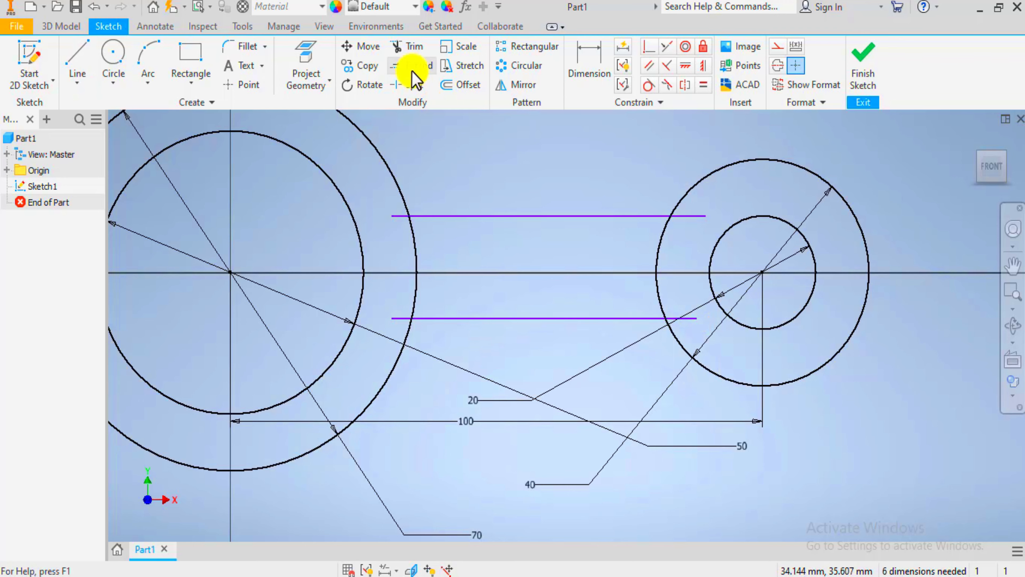
- Trim the ends of both web lines that extend inside the outer circles of the two hubs
left_click(408, 46)
scroll(419, 211, "up", 3)
left_click(381, 224)
mouse_move(390, 366)
left_mouse_down()
mouse_move(373, 403)
mouse_move(379, 445)
left_mouse_up()
scroll(543, 343, "down", 3)
scroll(646, 323, "up", 3)
mouse_move(769, 244)
left_mouse_down()
mouse_move(785, 284)
mouse_move(773, 275)
left_mouse_up()
scroll(773, 274, "down", 3)
scroll(751, 319, "up", 5)
scroll(749, 280, "down", 3)
scroll(716, 286, "up", 4)
left_click_drag(729, 247, 771, 312)
scroll(755, 321, "down", 4)
middle_click_drag(685, 268, 570, 285)
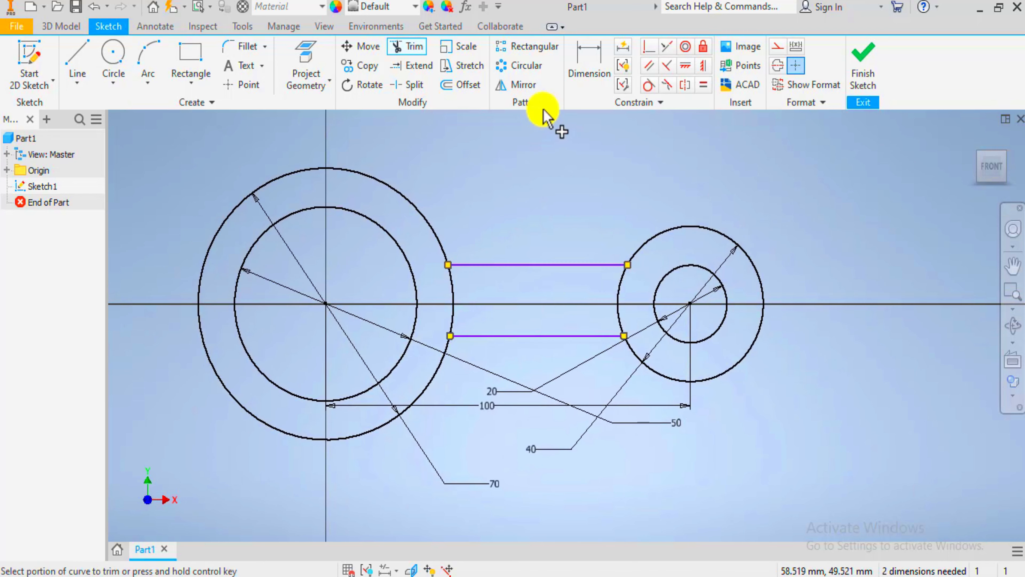
- Dimension the gap between the two web lines to 10 mm and move the lines to straddle the horizontal centre axis
left_click(589, 59)
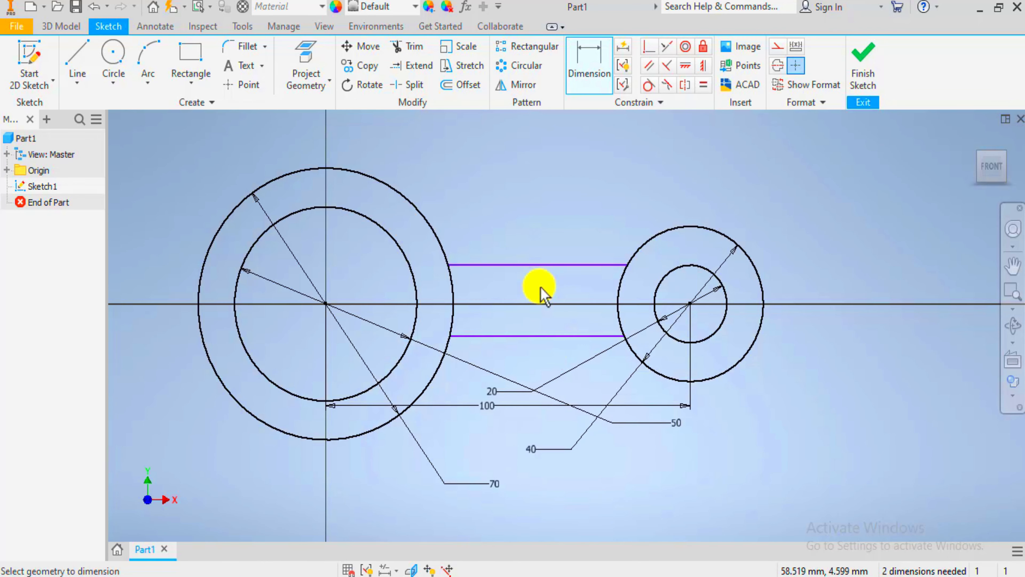
left_click(527, 265)
left_click(541, 336)
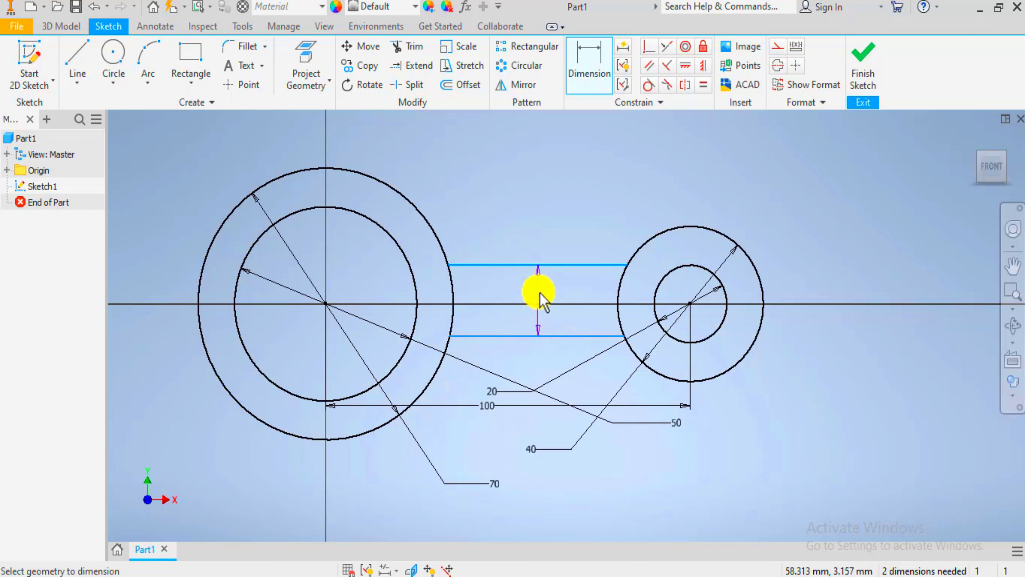
left_click(538, 292)
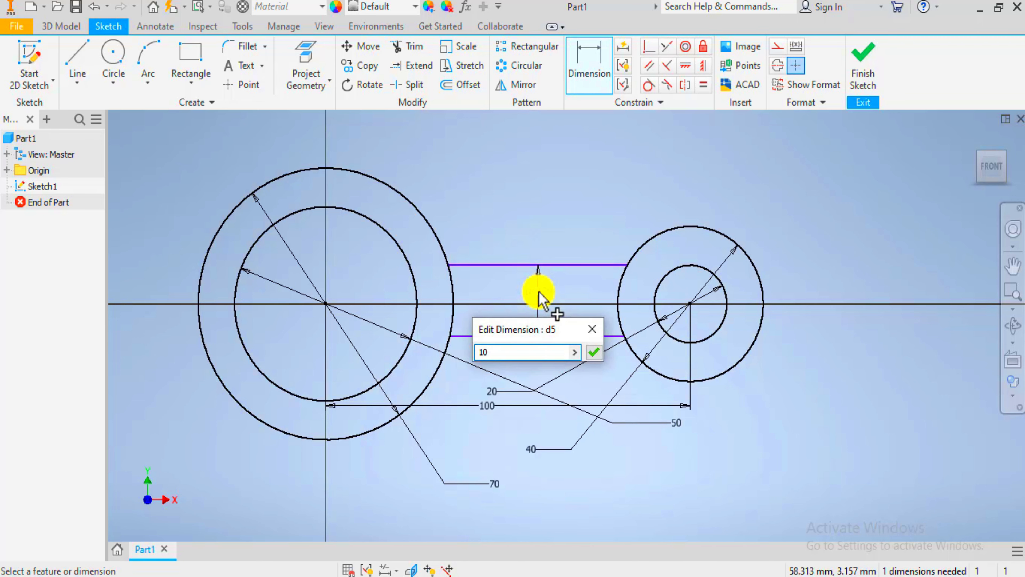
type("10")
key("Return")
key("Escape")
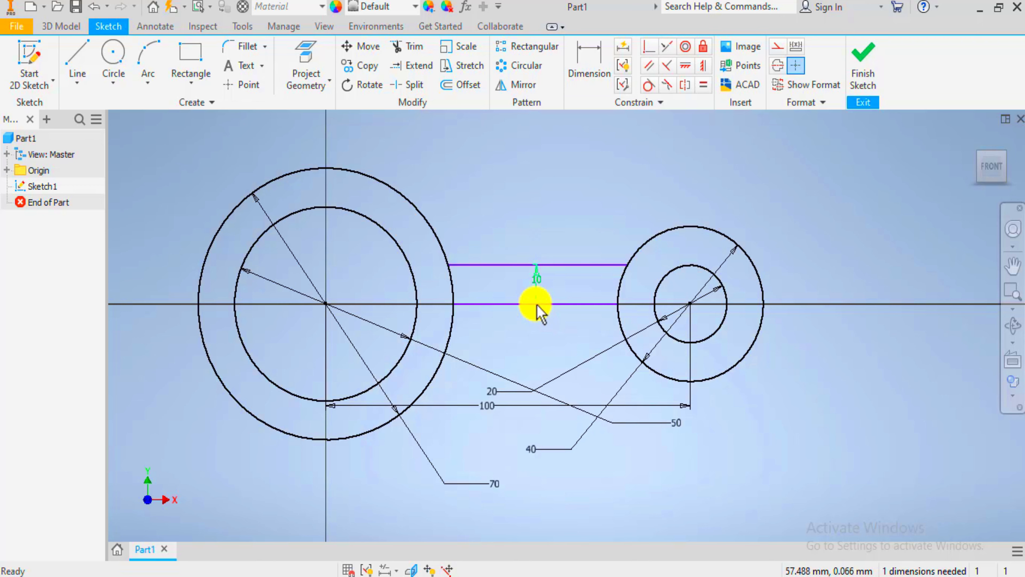
left_click(536, 307)
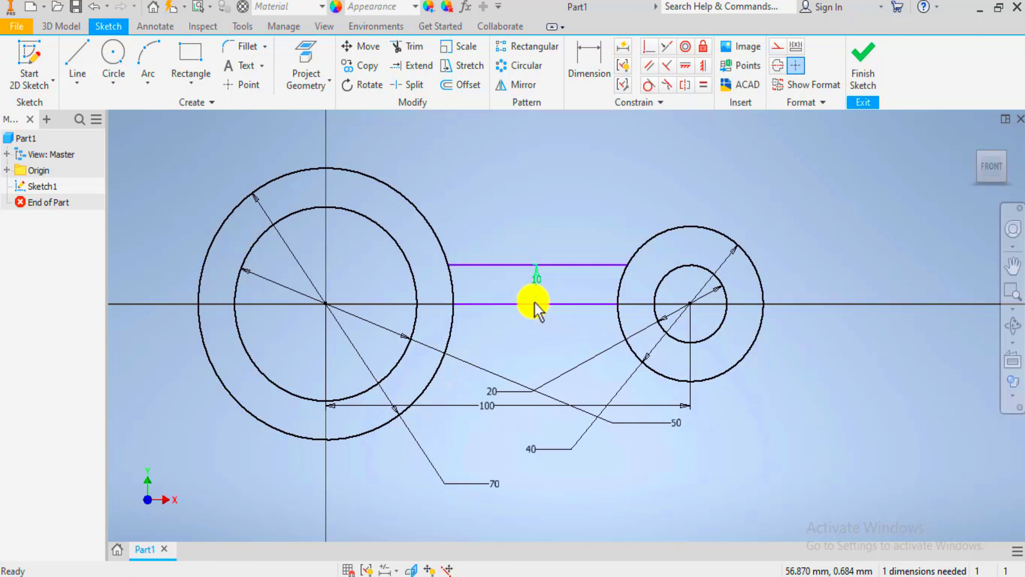
mouse_move(544, 269)
left_mouse_down()
mouse_move(539, 298)
mouse_move(534, 291)
left_mouse_up()
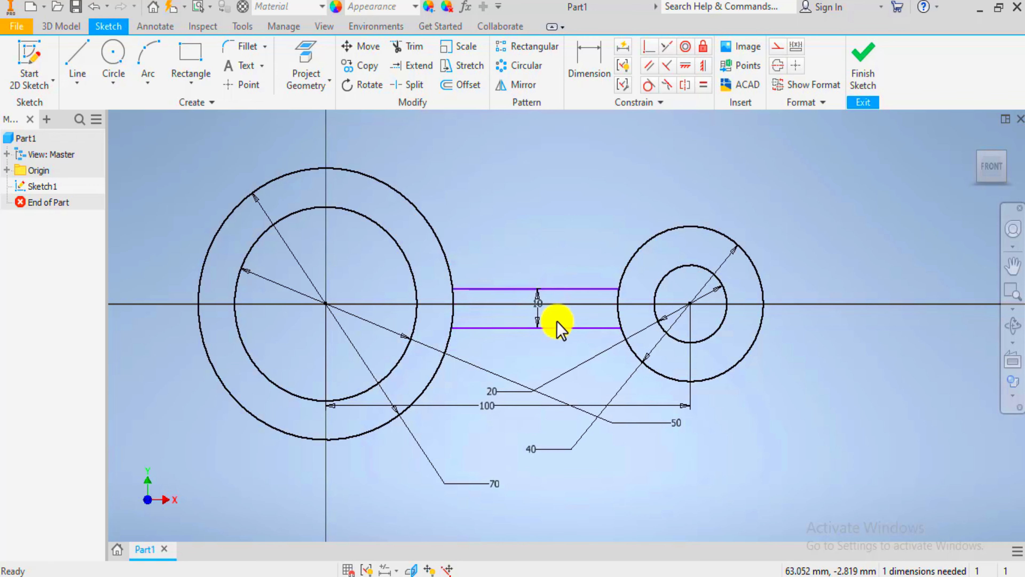
- Try to dimension the upper web line relative to the large hub's centre, and delete the misplaced horizontal dimension
scroll(556, 317, "up", 3)
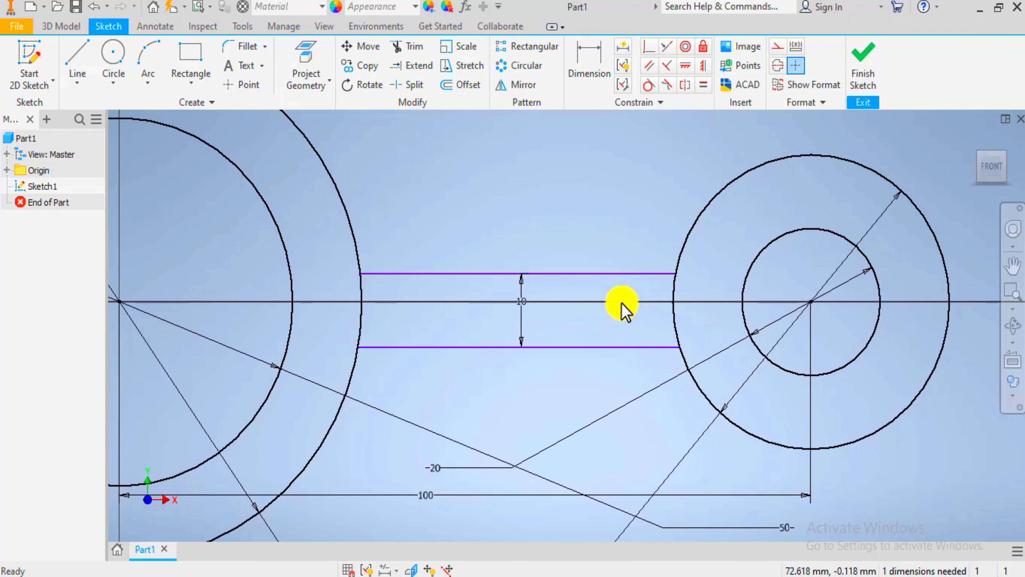
left_click(603, 61)
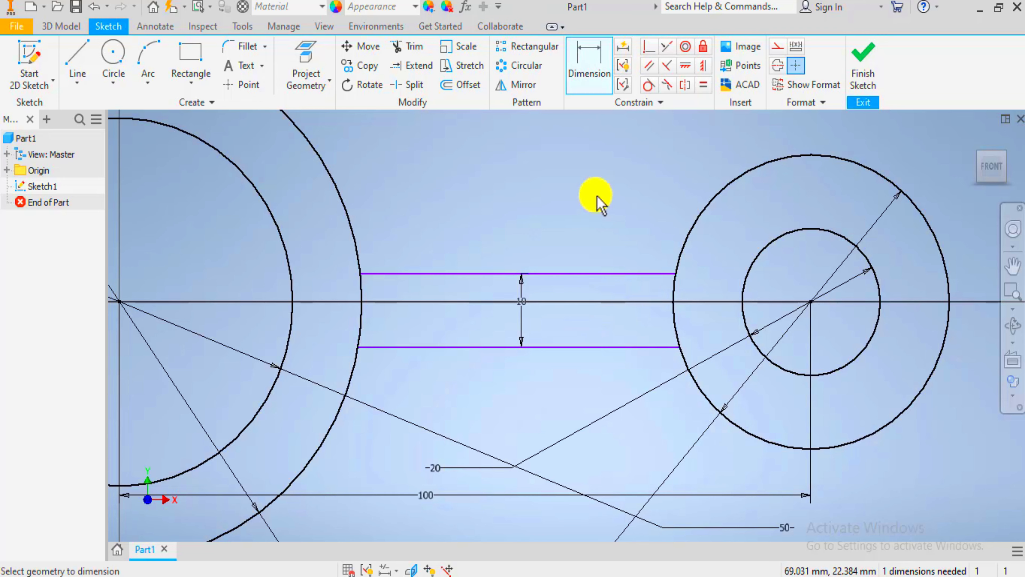
left_click(531, 274)
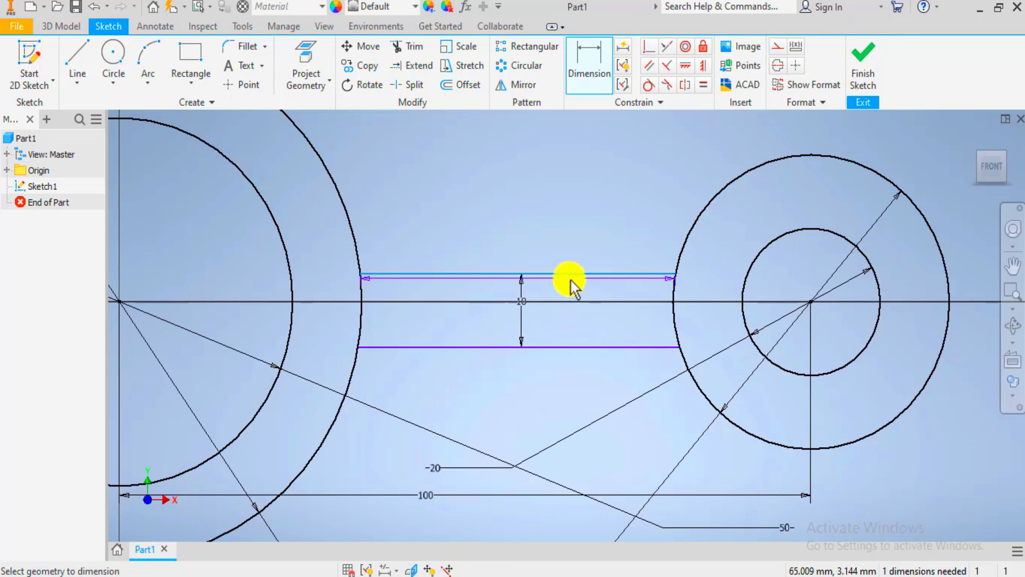
scroll(572, 284, "down", 3)
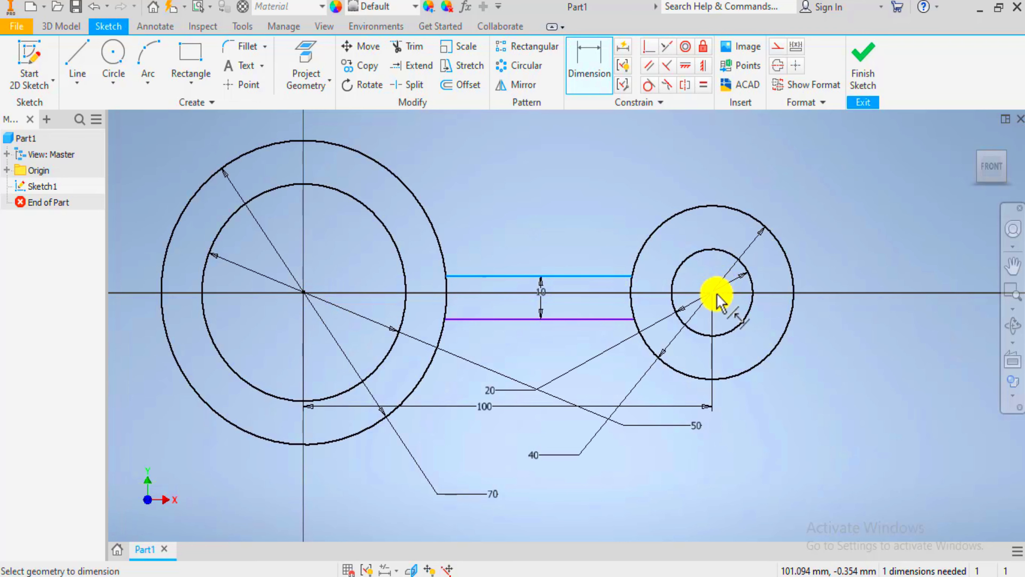
left_click(304, 293)
key("Escape")
scroll(436, 297, "down", 2)
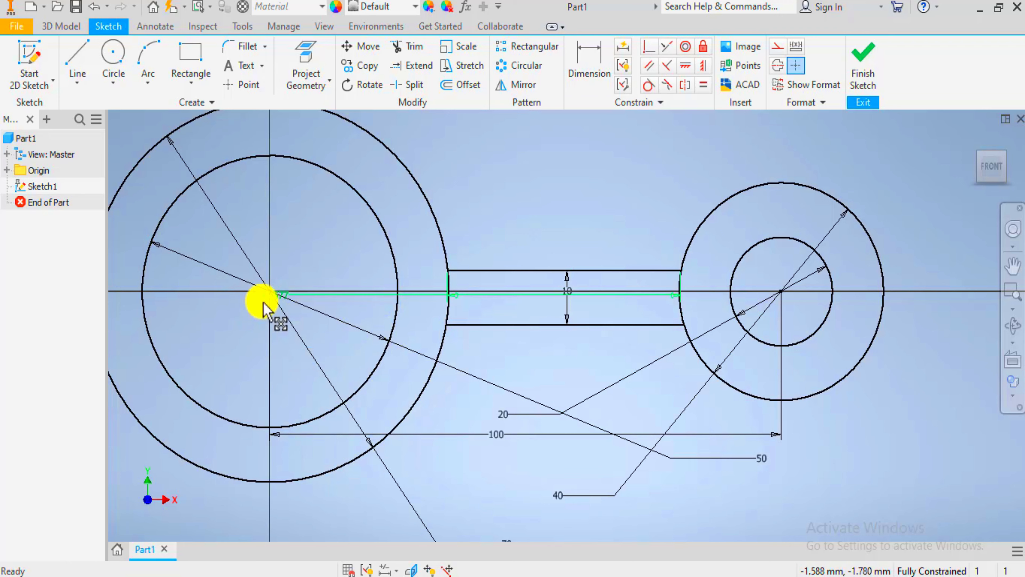
right_click(262, 299)
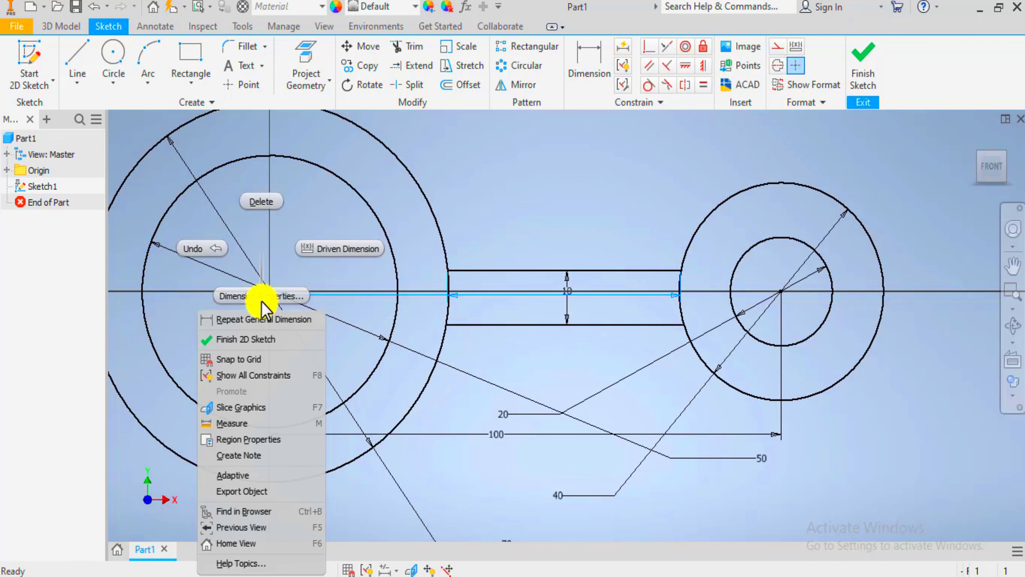
left_click(270, 201)
- Dimension the upper web line 5 mm above the large hub's centre
left_click(581, 73)
left_click(514, 270)
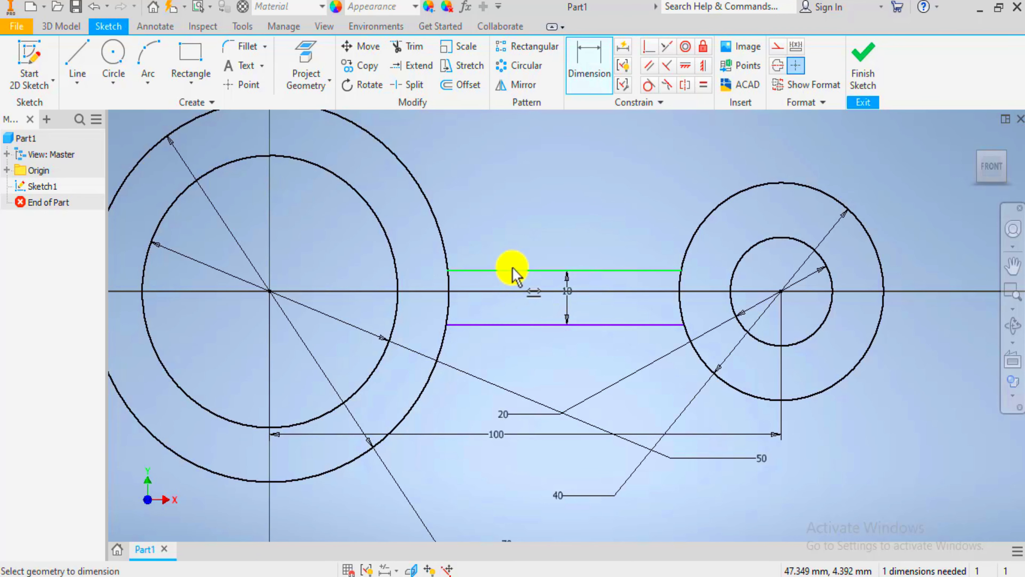
left_click(270, 290)
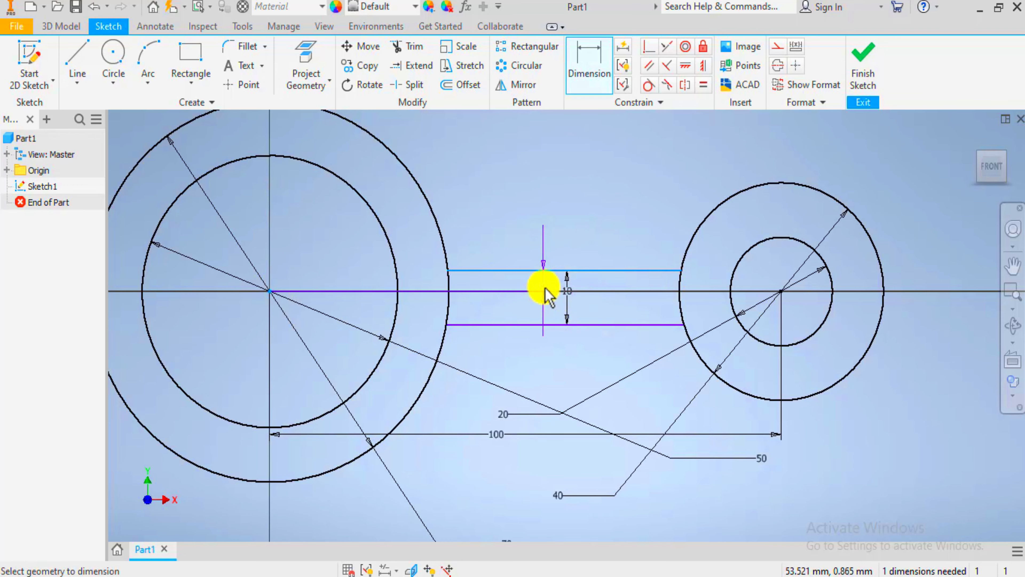
scroll(542, 288, "down", 4)
left_click(532, 270)
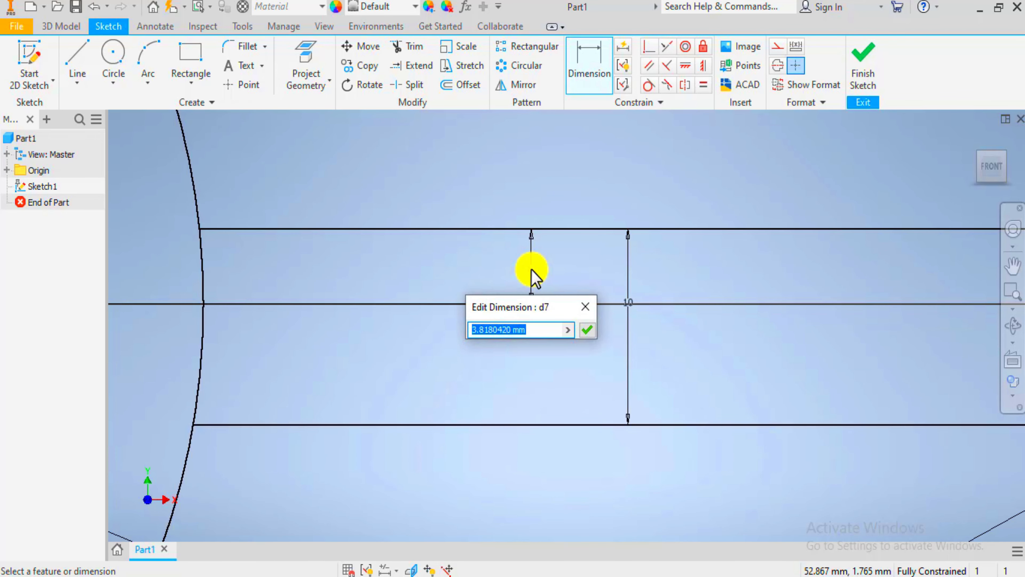
type("5")
key("Return")
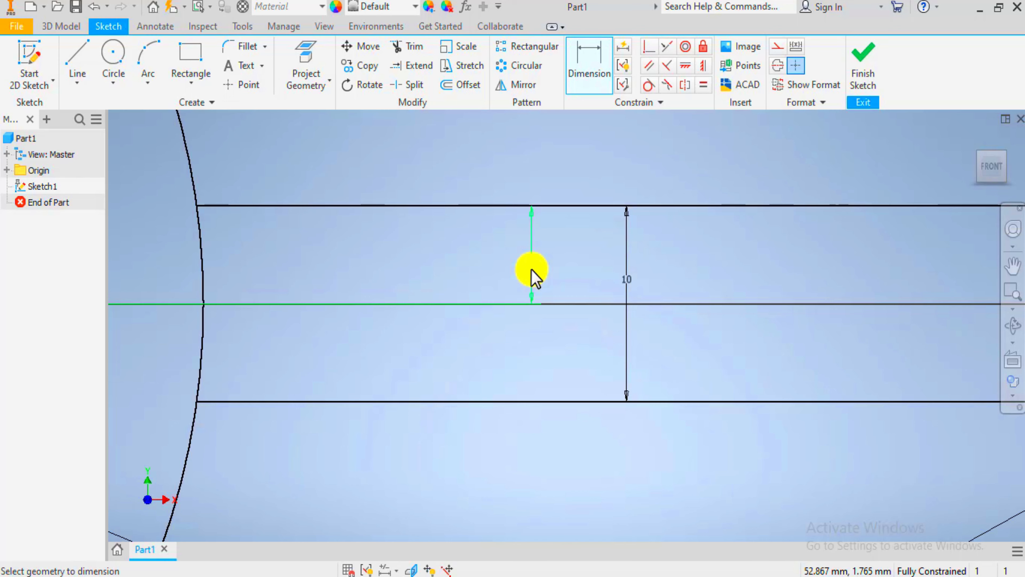
scroll(532, 270, "up", 4)
scroll(553, 242, "down", 2)
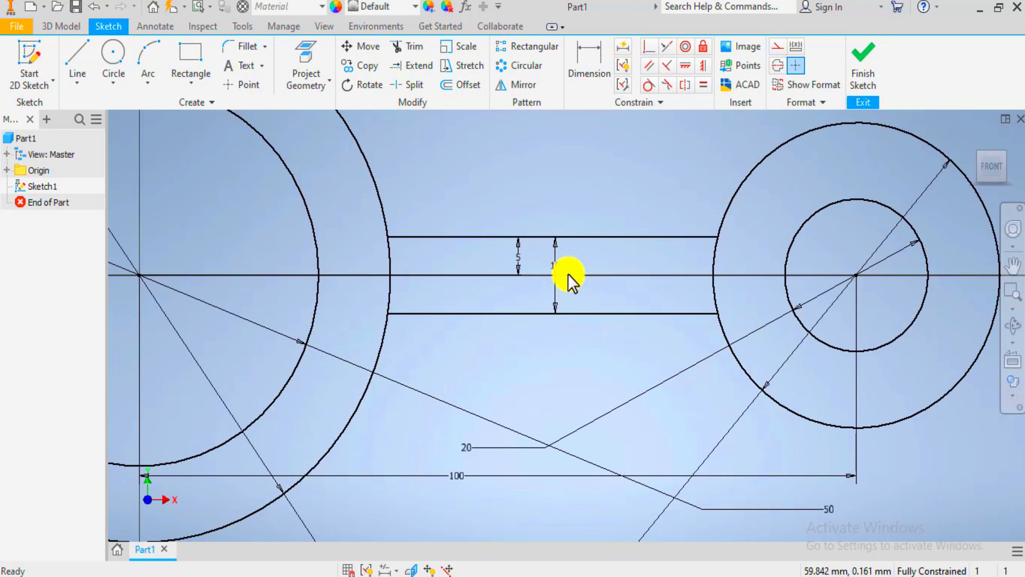
scroll(622, 343, "up", 3)
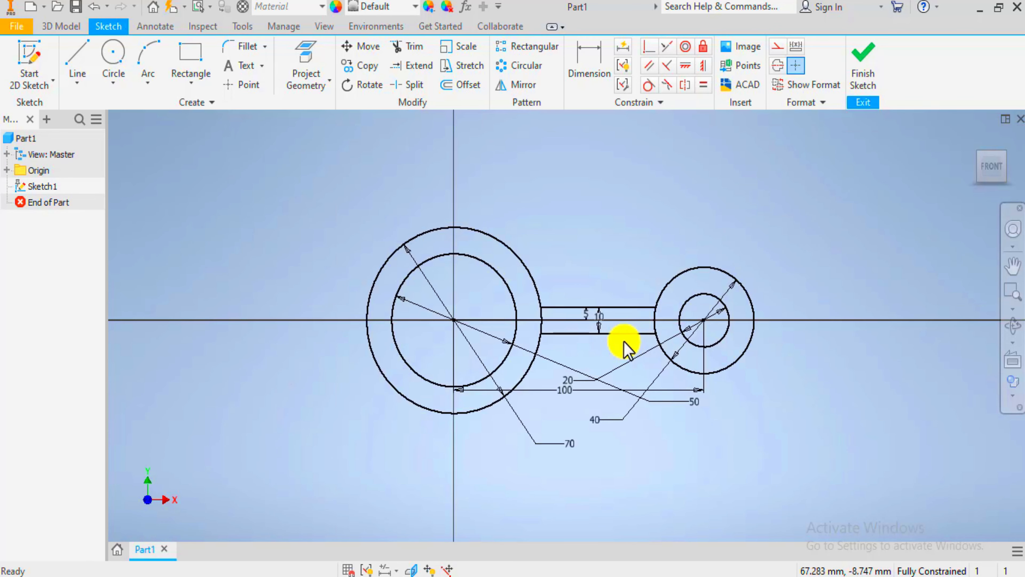
- Trim the portions of both hubs' outer circles that lie between the two web lines
left_click(408, 46)
scroll(630, 337, "down", 2)
scroll(479, 274, "down", 4)
mouse_move(378, 316)
left_mouse_down()
mouse_move(467, 334)
mouse_move(420, 404)
left_mouse_up()
scroll(675, 382, "up", 4)
scroll(682, 385, "down", 2)
mouse_move(682, 384)
left_mouse_down()
mouse_move(618, 389)
mouse_move(611, 363)
left_mouse_up()
scroll(609, 341, "up", 6)
scroll(608, 344, "down", 2)
- Check the upright lugs in the drawing and sketch a vertical construction line about 83 mm long upward from the large hub's centre
key("alt+Tab")
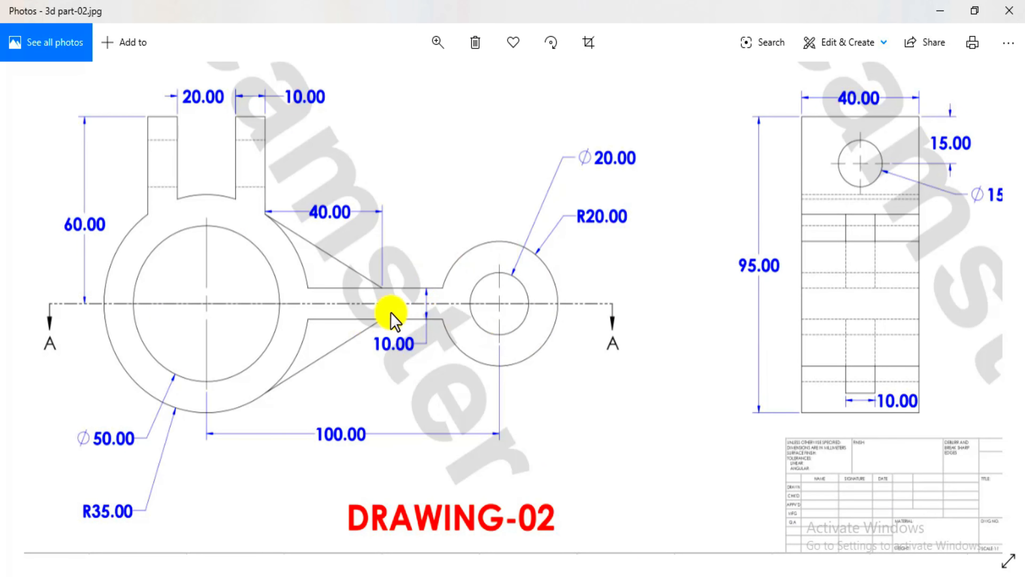
key("alt+Tab")
left_click(77, 58)
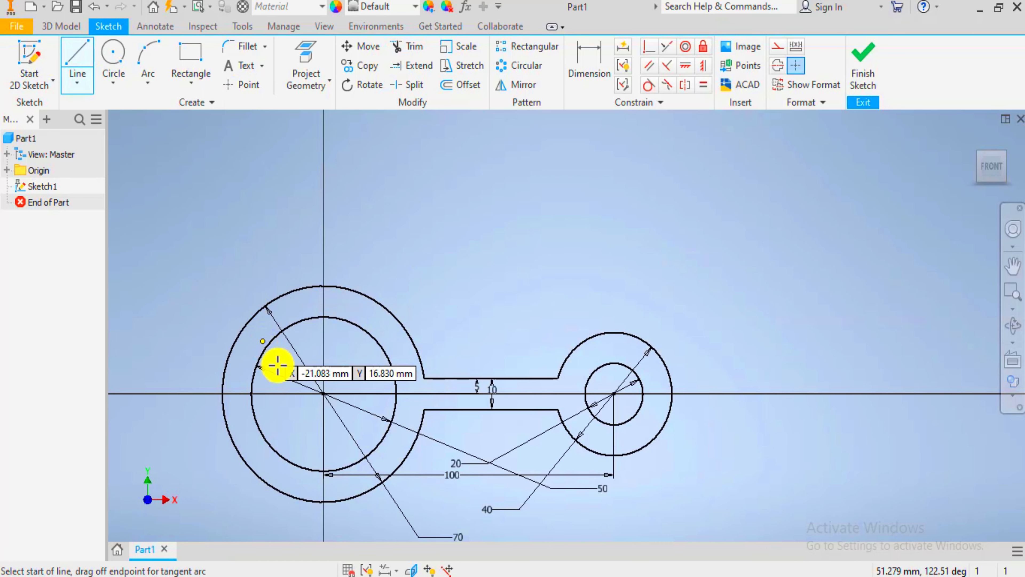
left_click(322, 391)
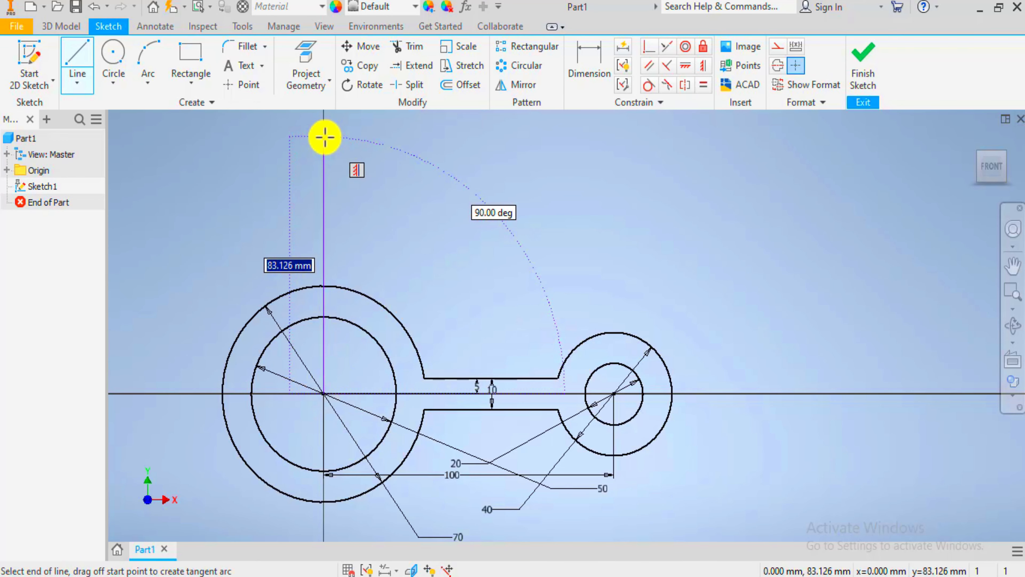
left_click(325, 137)
key("Escape")
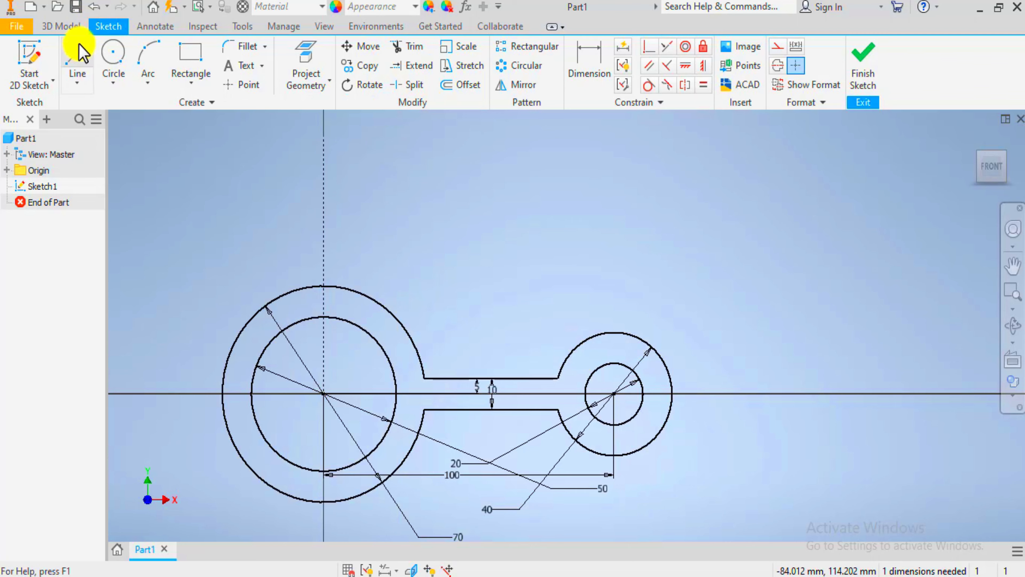
- Sketch a three-sided upright lug about 8 mm wide beside the vertical construction line, with both legs ending inside the large hub's outer circle
left_click(77, 60)
scroll(362, 287, "up", 3)
left_click(369, 308)
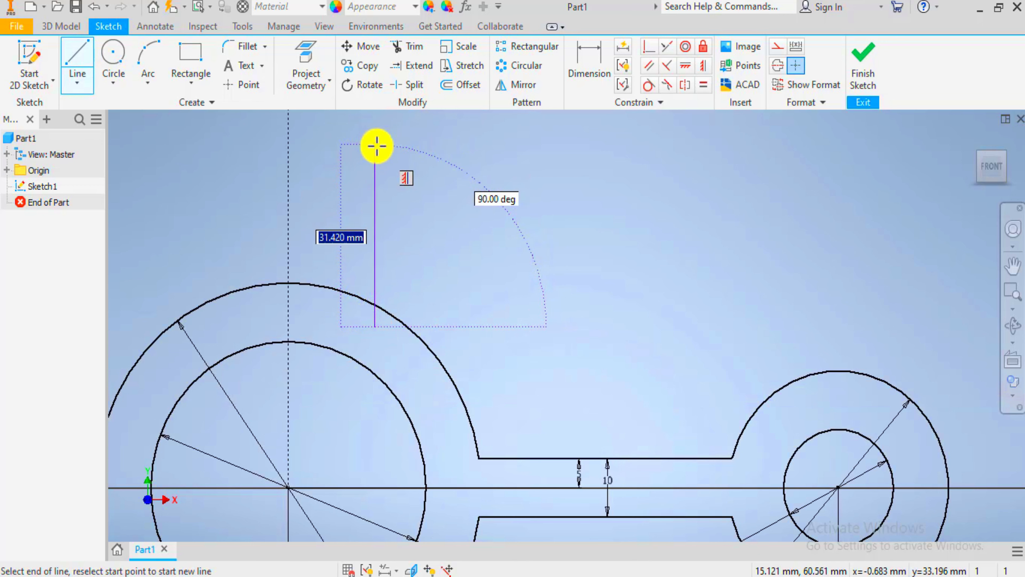
left_click(374, 138)
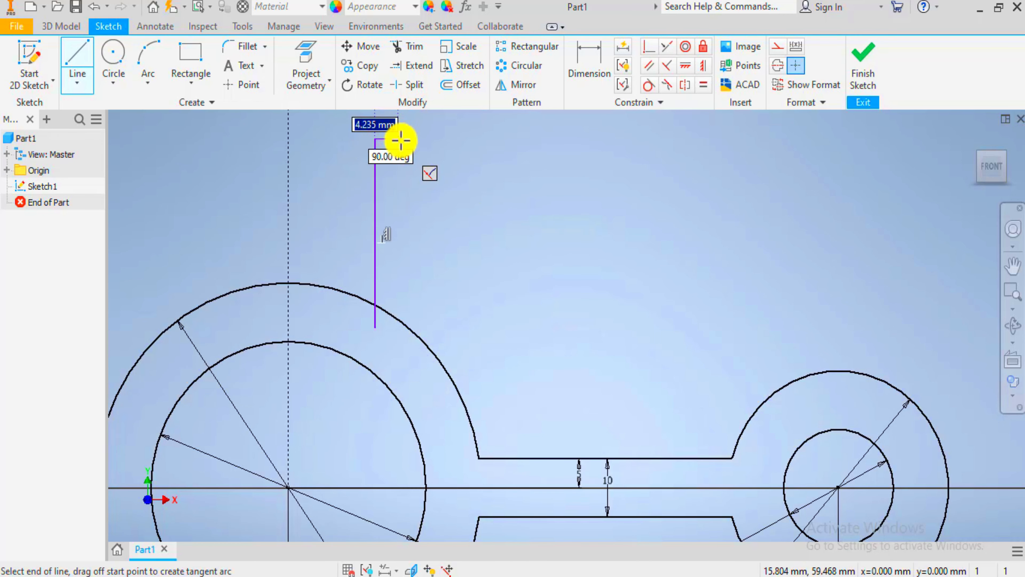
left_click(421, 139)
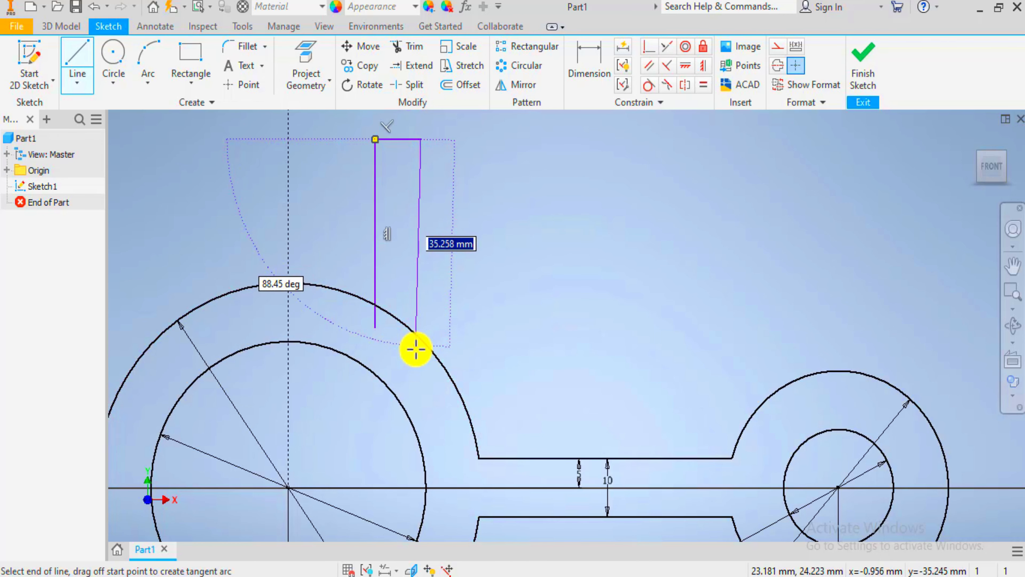
left_click(423, 360)
key("Escape")
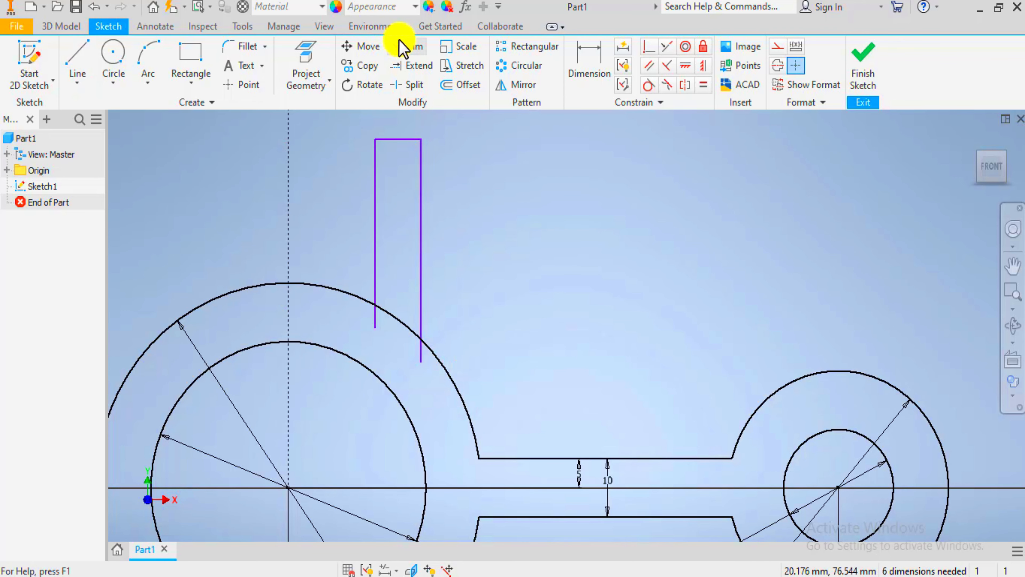
- Trim the lug legs inside the large hub's outer circle and the arc segment between them
left_click(403, 47)
scroll(422, 367, "up", 3)
mouse_move(290, 292)
left_mouse_down()
mouse_move(337, 282)
mouse_move(372, 339)
mouse_move(434, 363)
left_mouse_up()
mouse_move(364, 282)
left_mouse_down()
mouse_move(366, 240)
mouse_move(366, 298)
left_mouse_up()
scroll(366, 297, "down", 3)
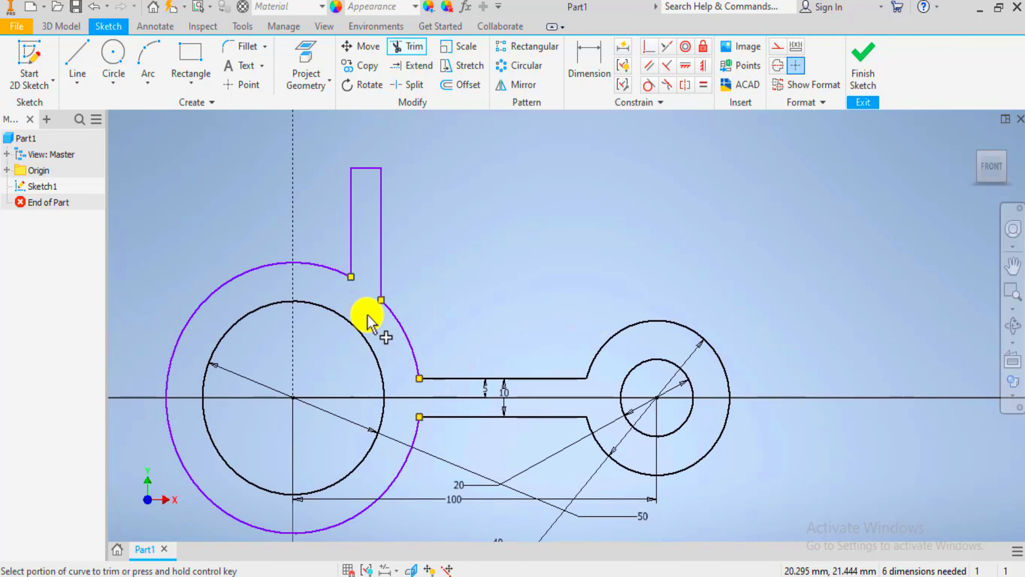
key("Escape")
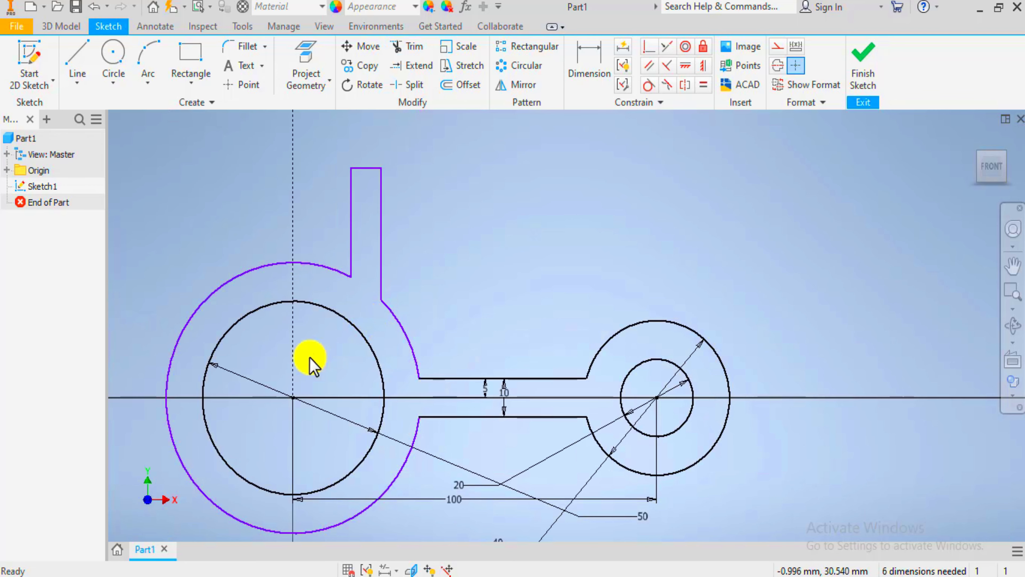
scroll(371, 373, "down", 1)
scroll(388, 372, "up", 2)
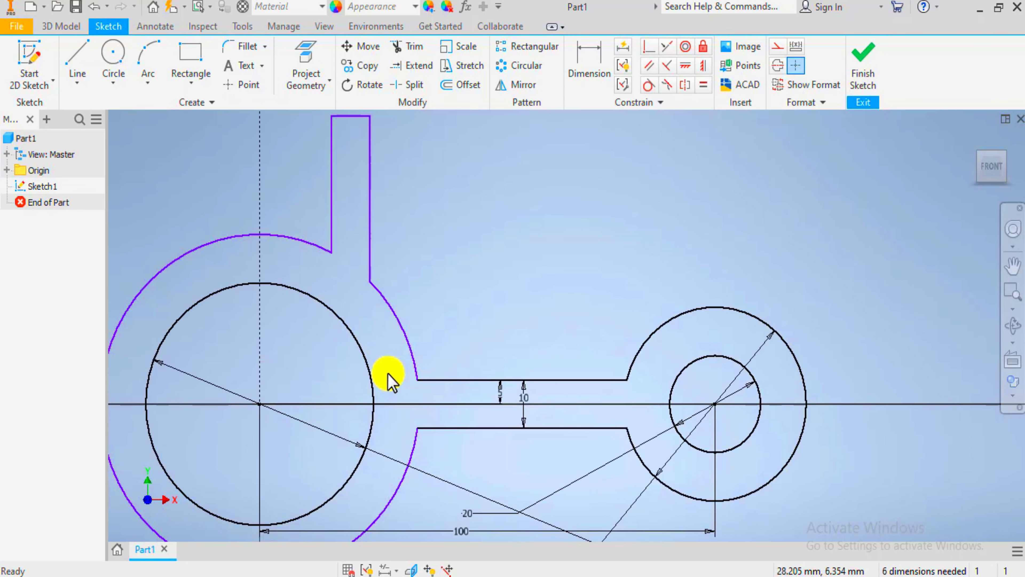
scroll(396, 376, "down", 2)
scroll(373, 389, "up", 1)
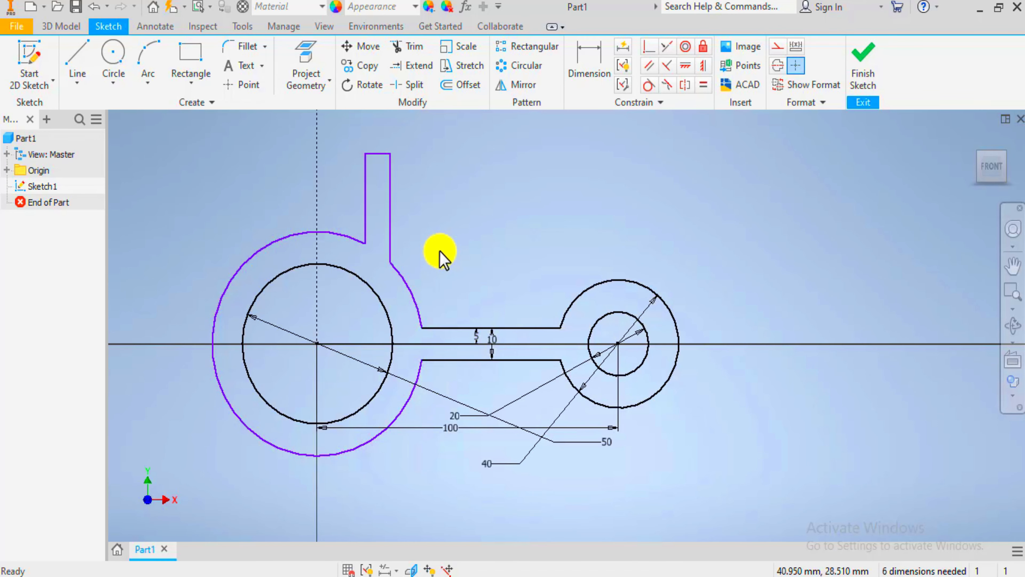
scroll(432, 262, "down", 3)
scroll(414, 271, "up", 4)
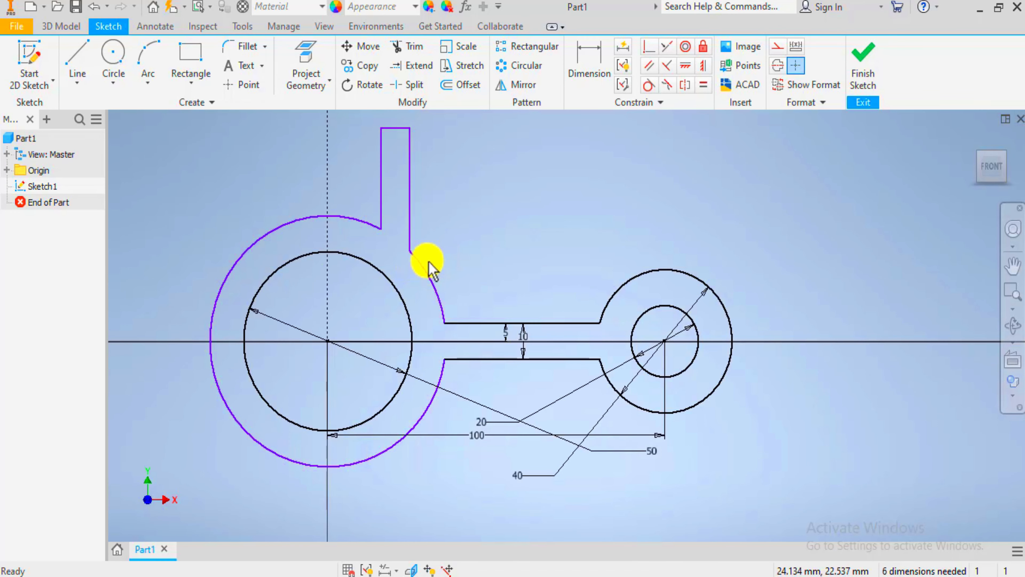
scroll(408, 154, "down", 3)
scroll(469, 238, "up", 5)
- Check the lug width in the drawing and dimension the distance between the lug's two vertical sides to 10 mm
key("alt+Tab")
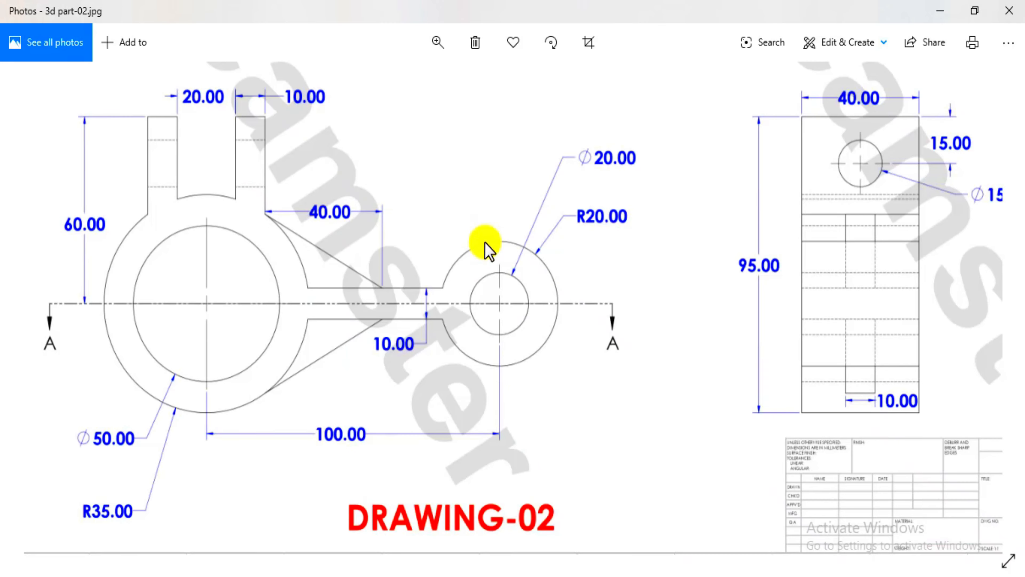
key("alt+Tab")
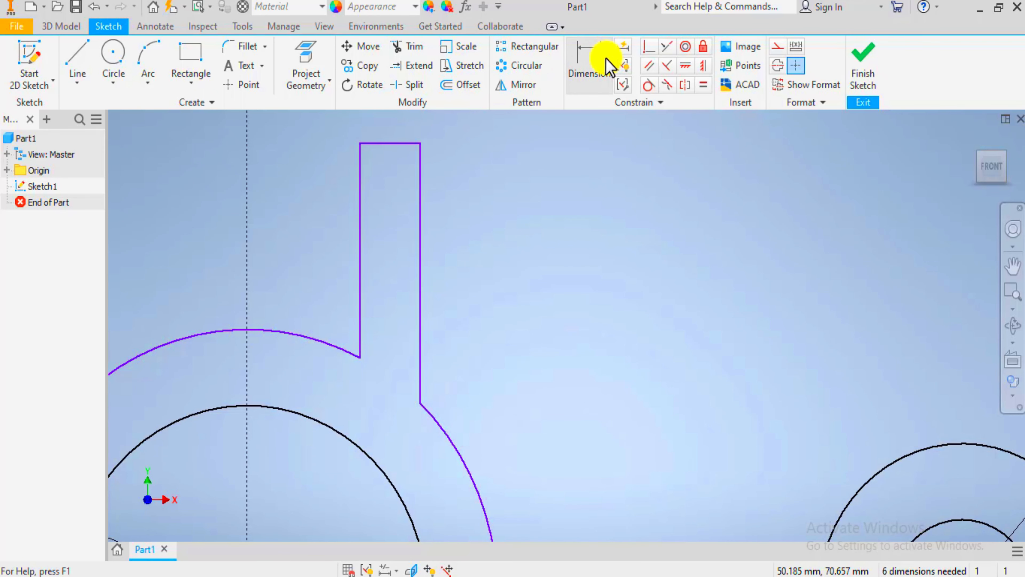
left_click(610, 65)
key("alt+Tab")
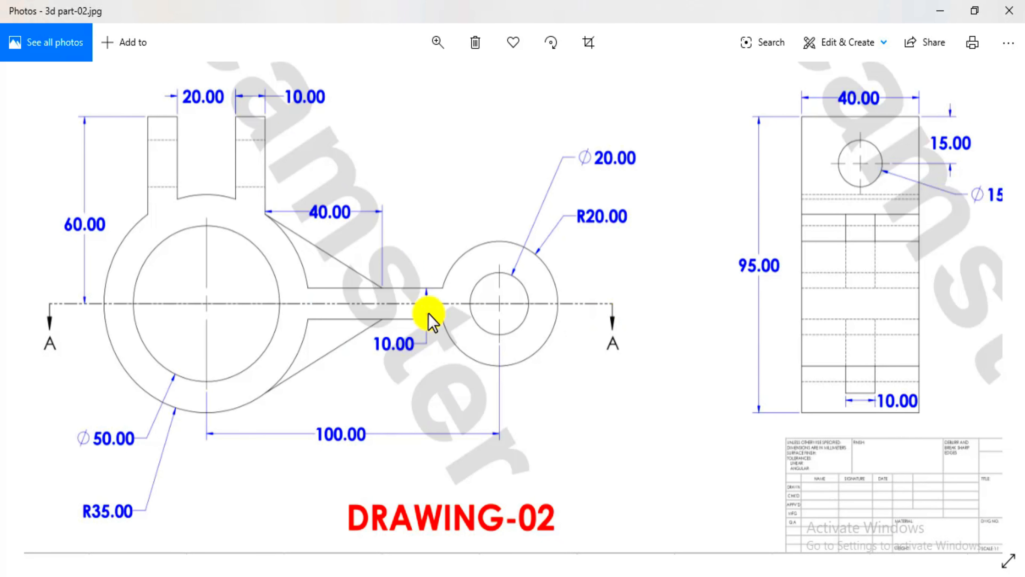
key("alt+Tab")
left_click(361, 232)
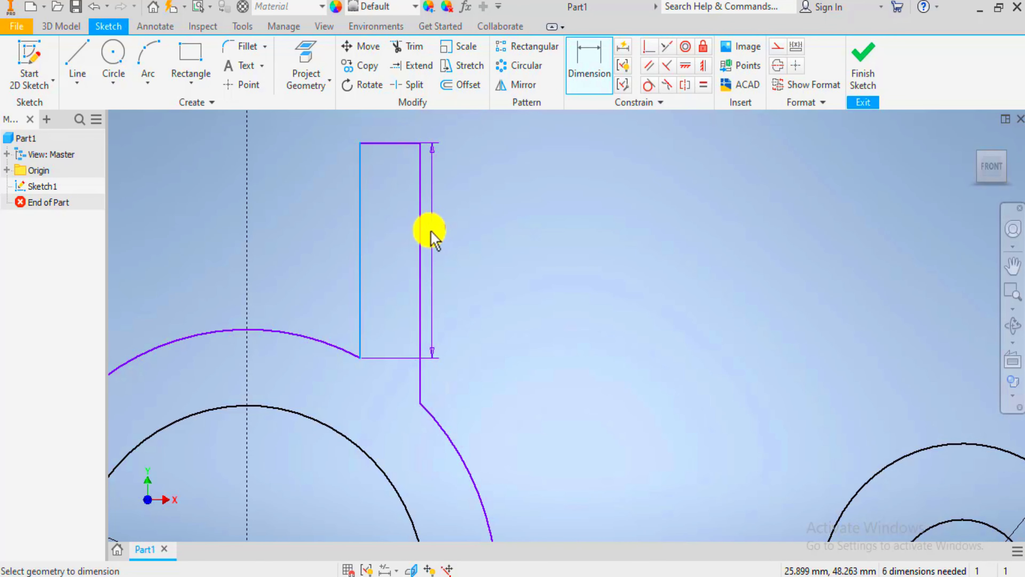
left_click(420, 234)
left_click(395, 128)
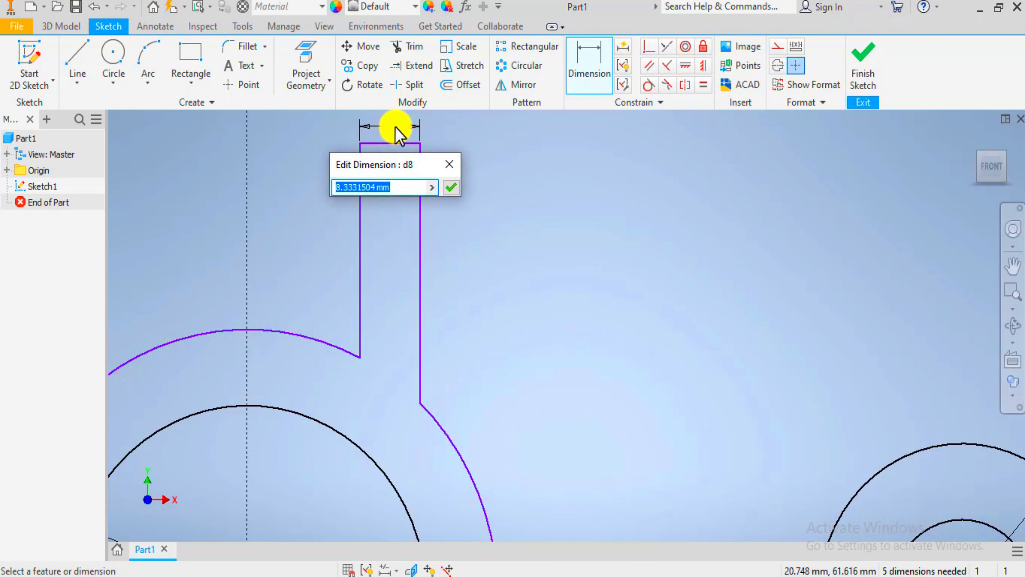
type("10")
key("Return")
scroll(487, 286, "down", 5)
scroll(420, 169, "up", 5)
scroll(464, 291, "down", 3)
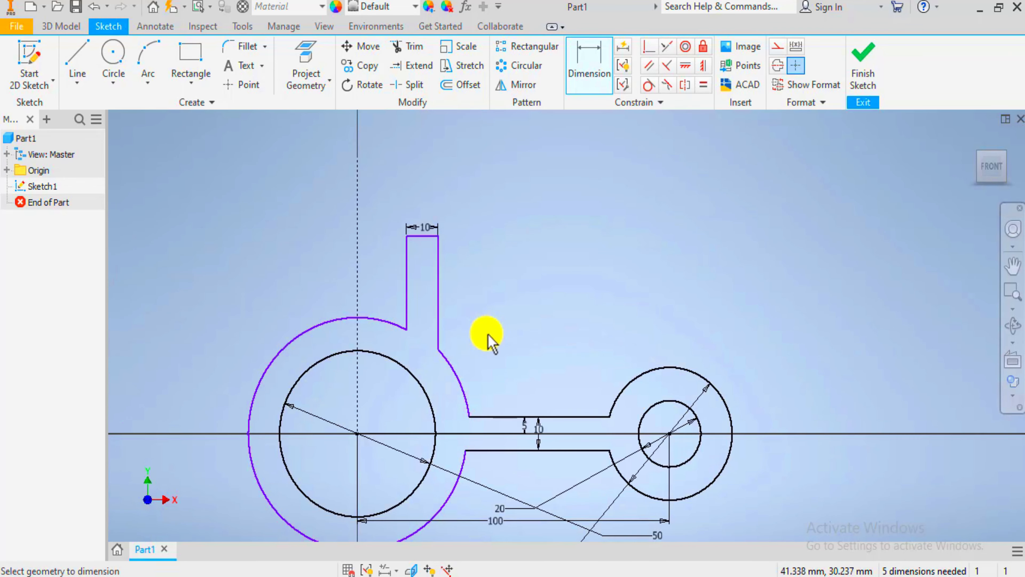
- Check the lug spacing in the drawing and dimension the lug's inner side 10 mm from the vertical construction line
key("alt+Tab")
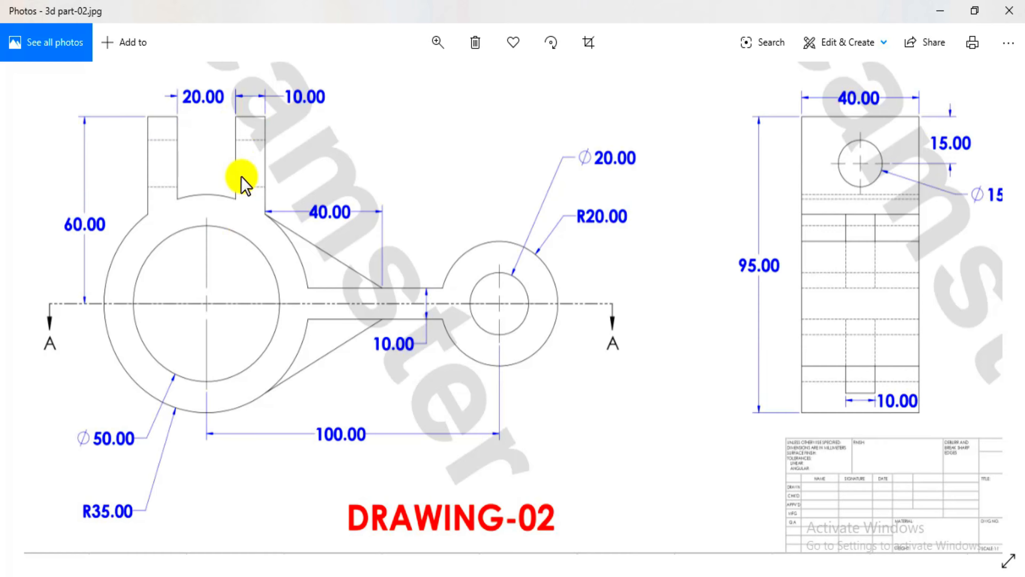
key("alt+Tab")
left_click(356, 235)
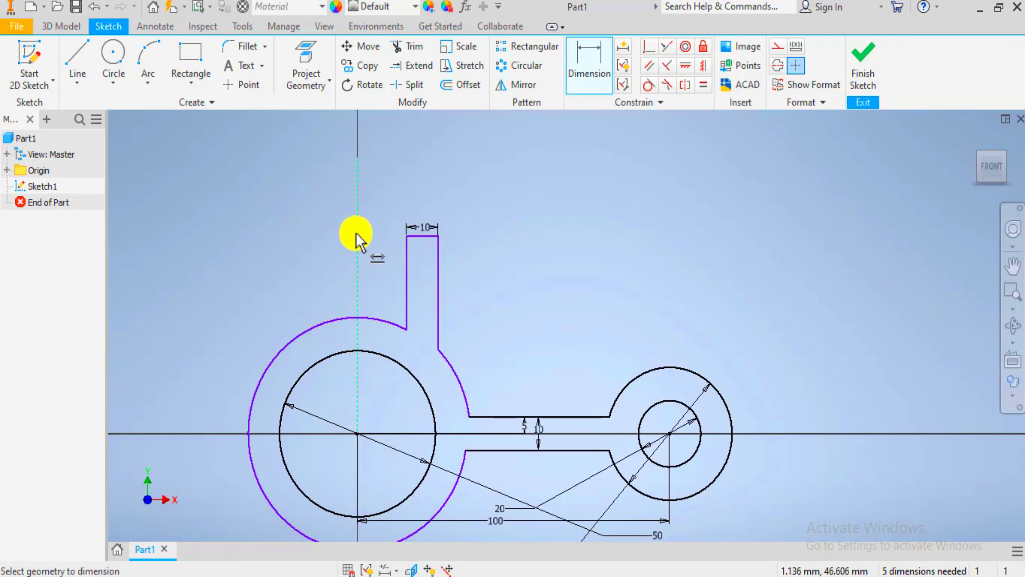
left_click(405, 285)
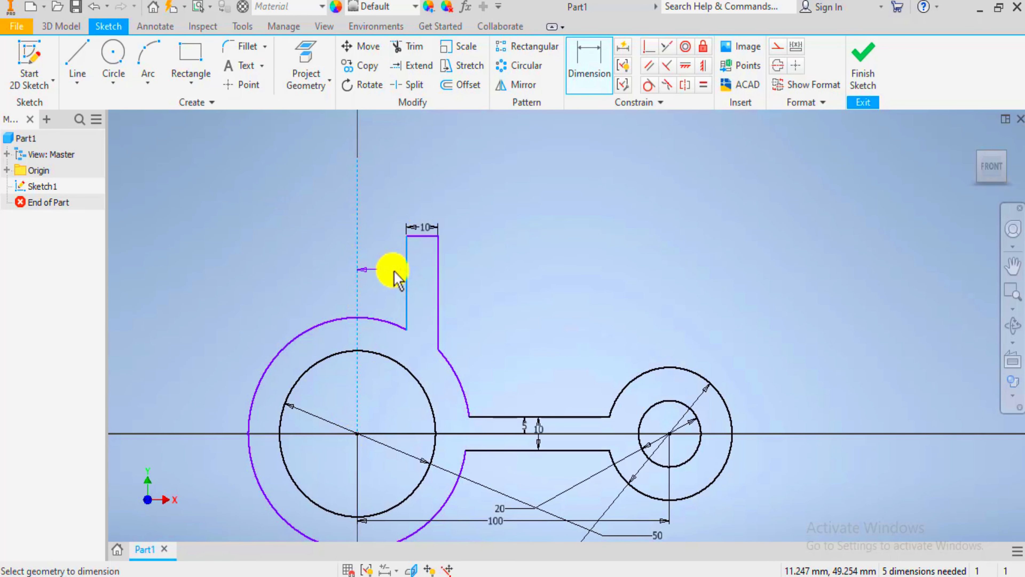
left_click(393, 276)
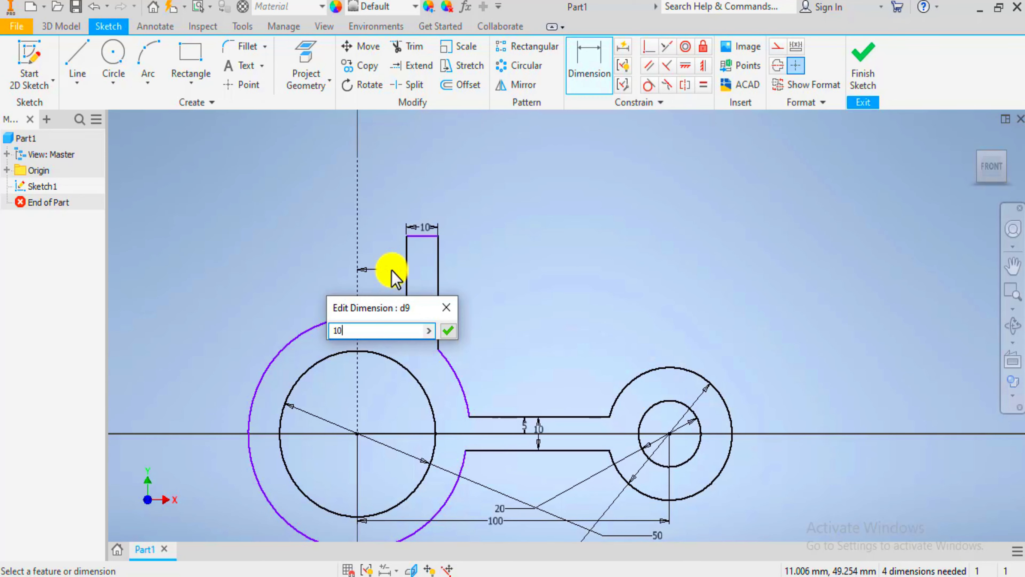
key("Return")
- Check the lug height in the drawing and dimension the lug's top 60 mm above the large hub's centre
key("alt+Tab")
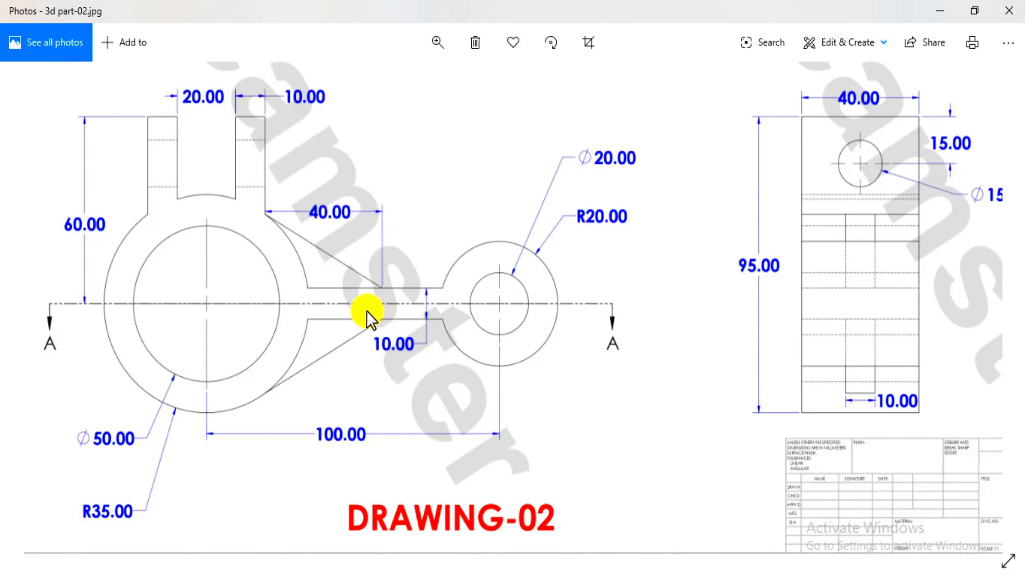
key("alt+Tab")
left_click(405, 234)
left_click(357, 433)
left_click(200, 383)
- Check the large hub's outer radius in the drawing and dimension its long outer arc to a 35 mm radius
key("alt+Tab")
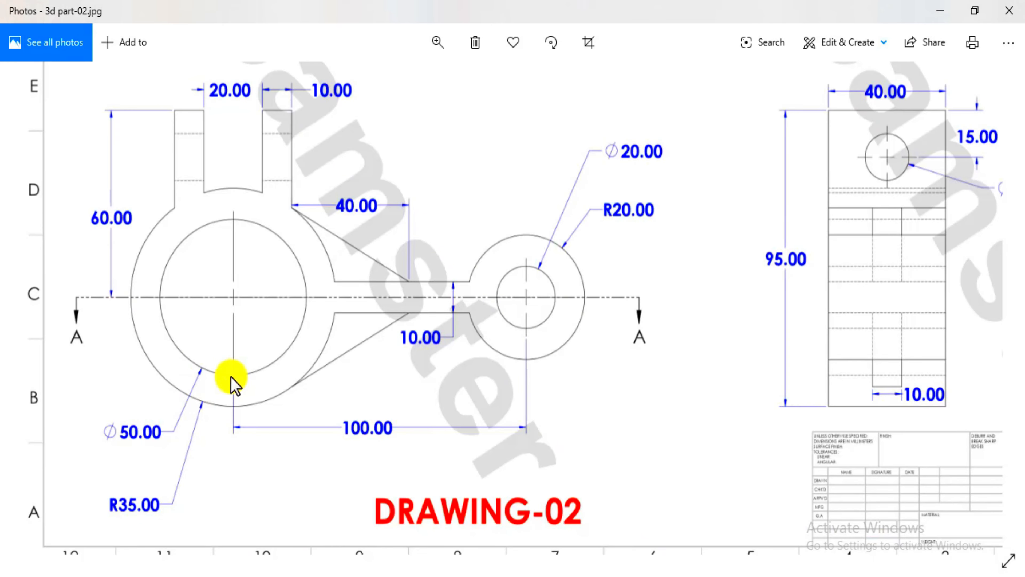
key("alt+Tab")
scroll(331, 343, "down", 3)
left_click(309, 451)
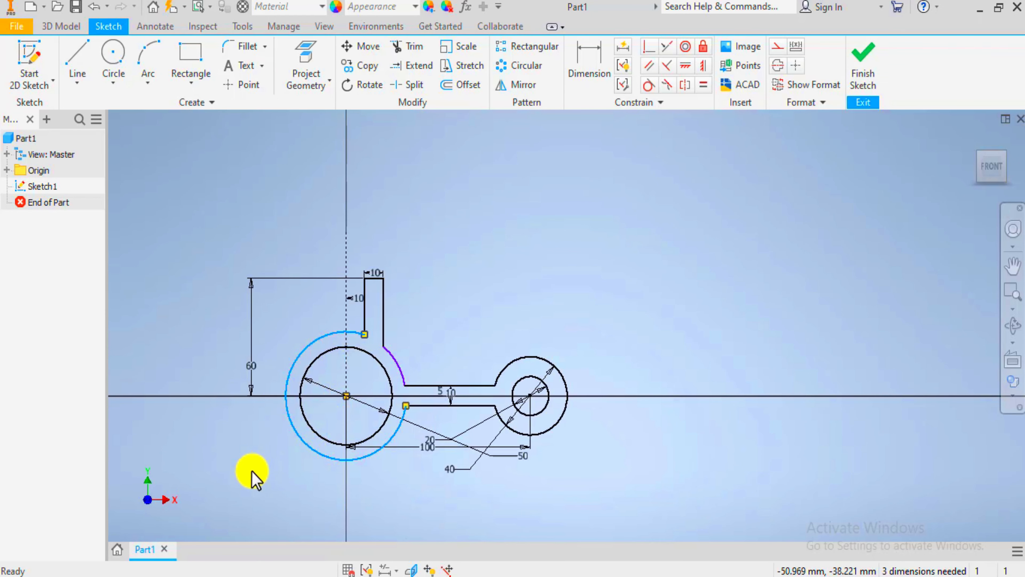
left_click(590, 66)
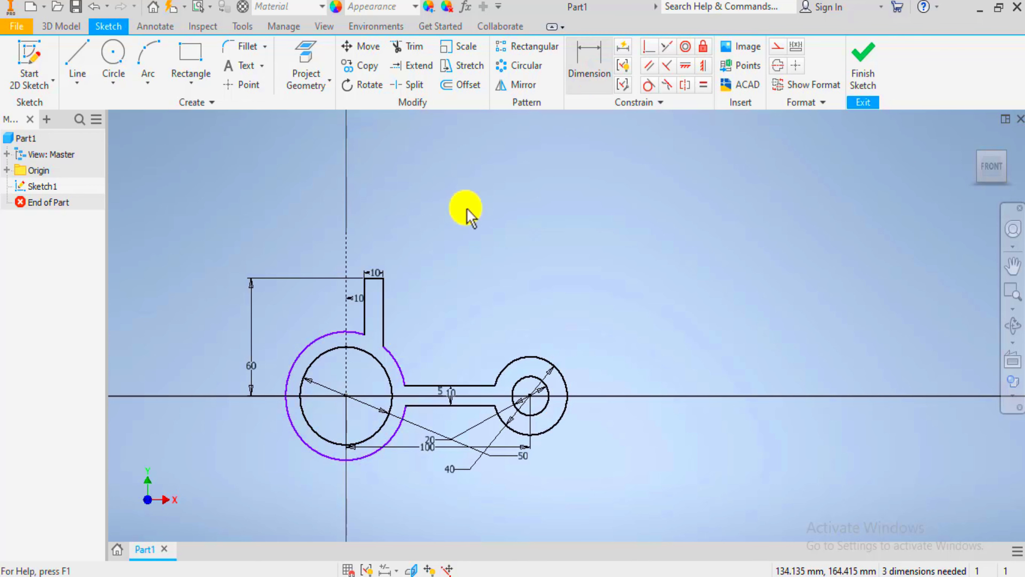
left_click(289, 416)
left_click(224, 447)
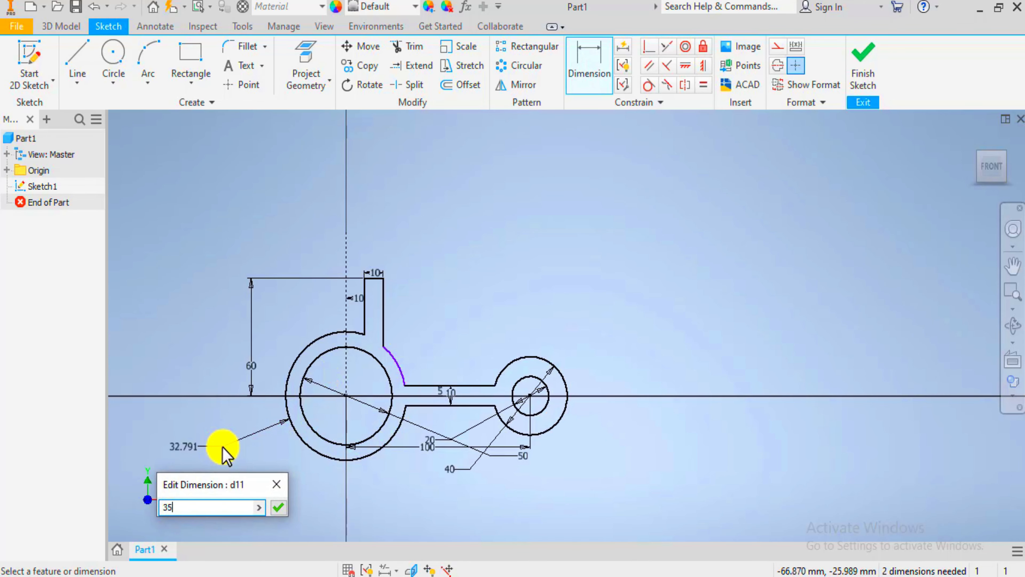
key("Return")
- Dimension the large hub's short outer arc between the lug and the web to a 35 mm radius
left_click(399, 365)
left_click(436, 340)
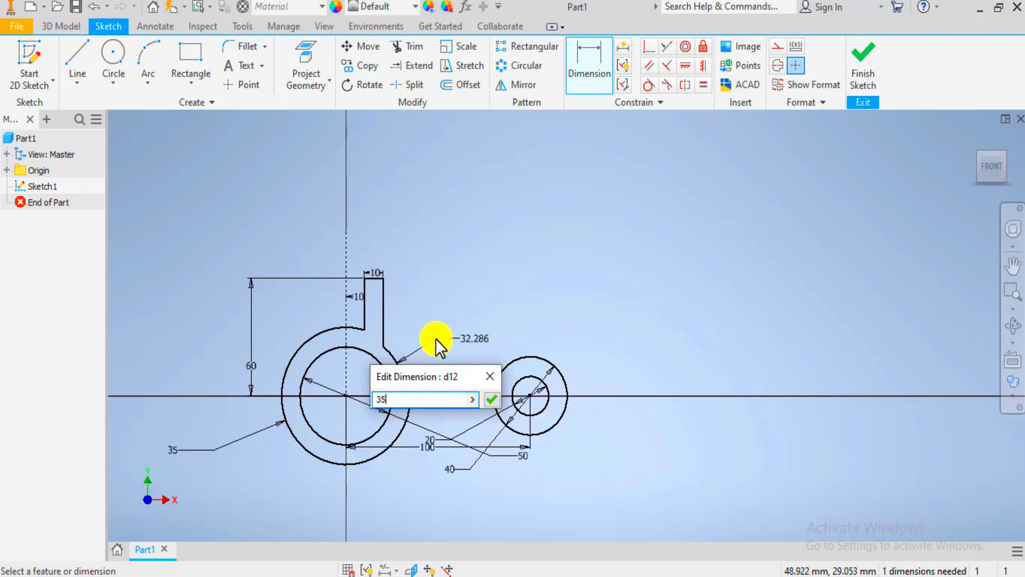
key("Return")
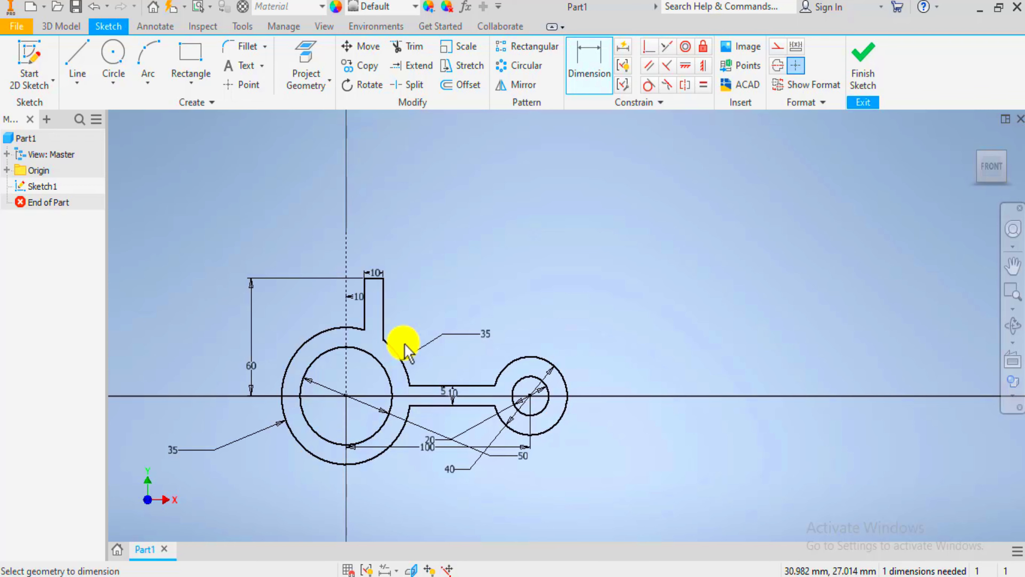
mouse_move(431, 352)
middle_mouse_down()
mouse_move(462, 309)
mouse_move(486, 326)
middle_mouse_up()
scroll(485, 326, "down", 1)
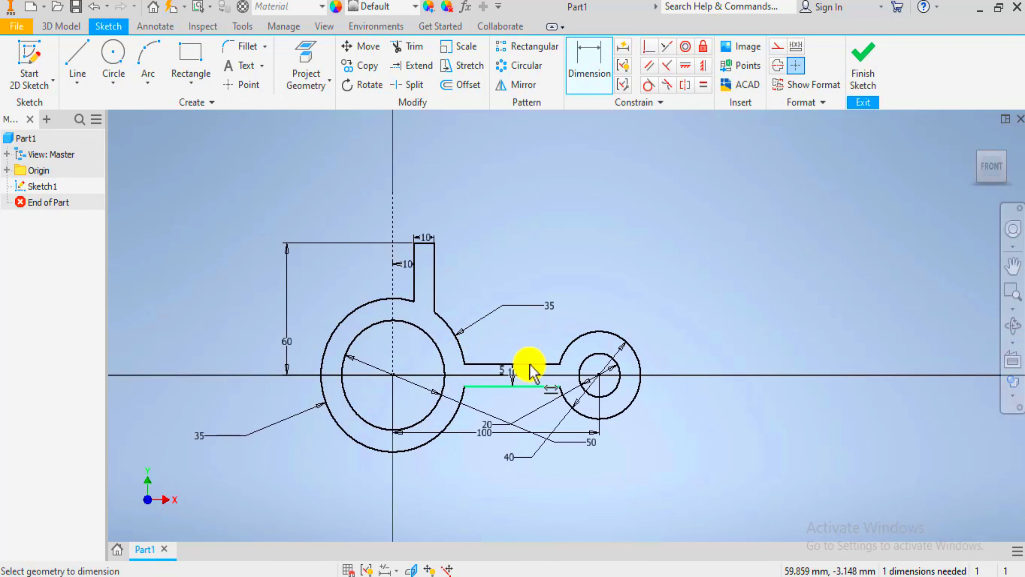
scroll(499, 348, "down", 5)
scroll(476, 337, "up", 5)
scroll(473, 336, "down", 3)
key("Escape")
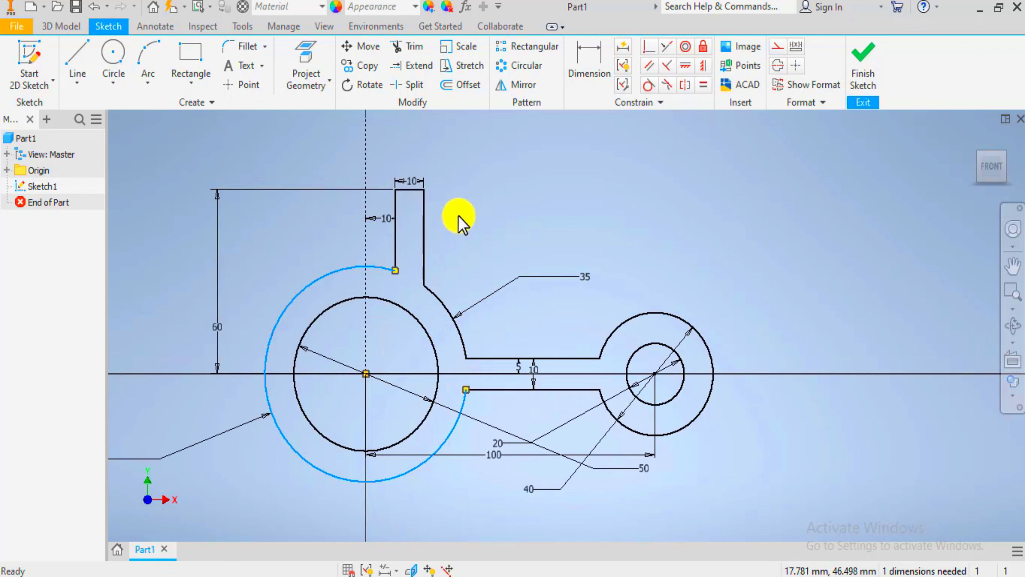
- Mirror the lug's three lines and the large hub's long outer arc about the vertical construction line
left_click(516, 85)
left_click(424, 262)
left_click(395, 220)
left_click(408, 189)
left_click(200, 154)
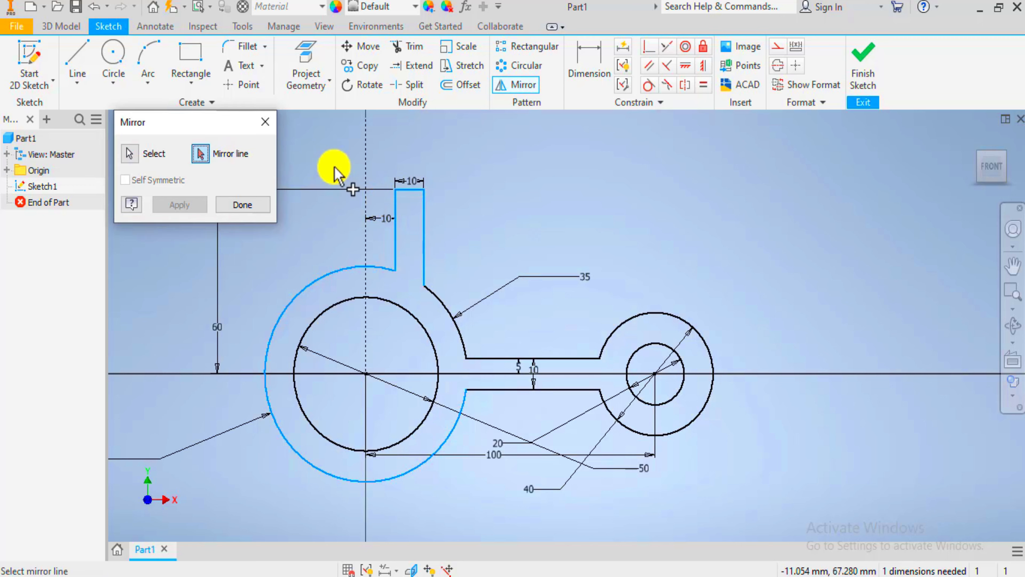
left_click(363, 169)
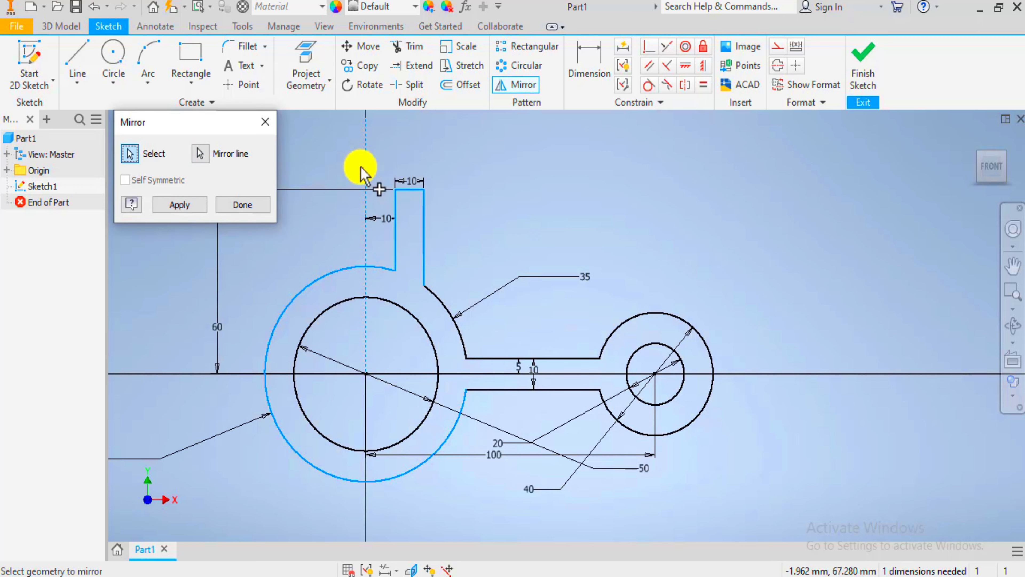
left_click(189, 206)
left_click(242, 204)
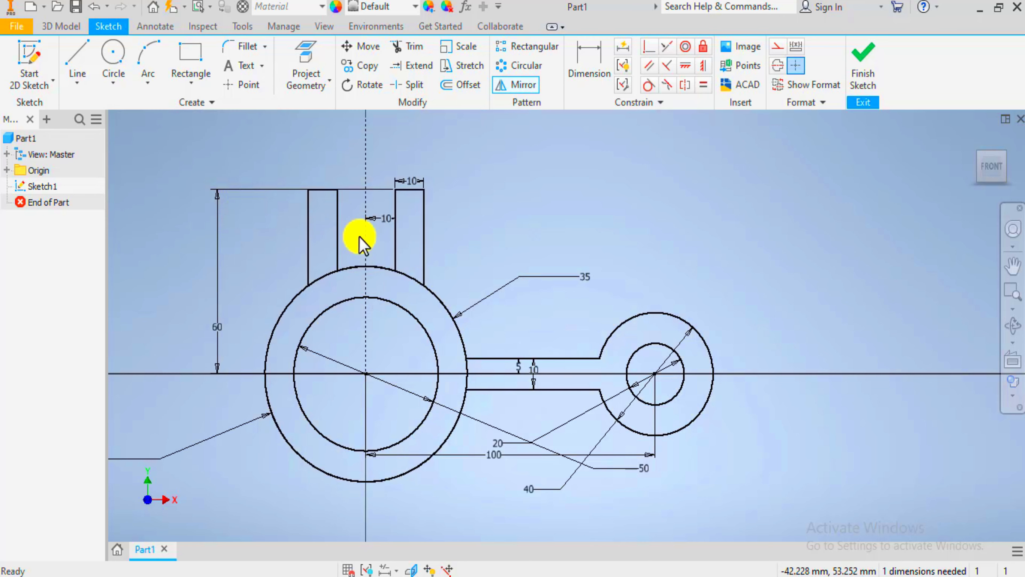
- Trim the large hub's outer arc segments that close off the bases of the two lugs
left_click(407, 49)
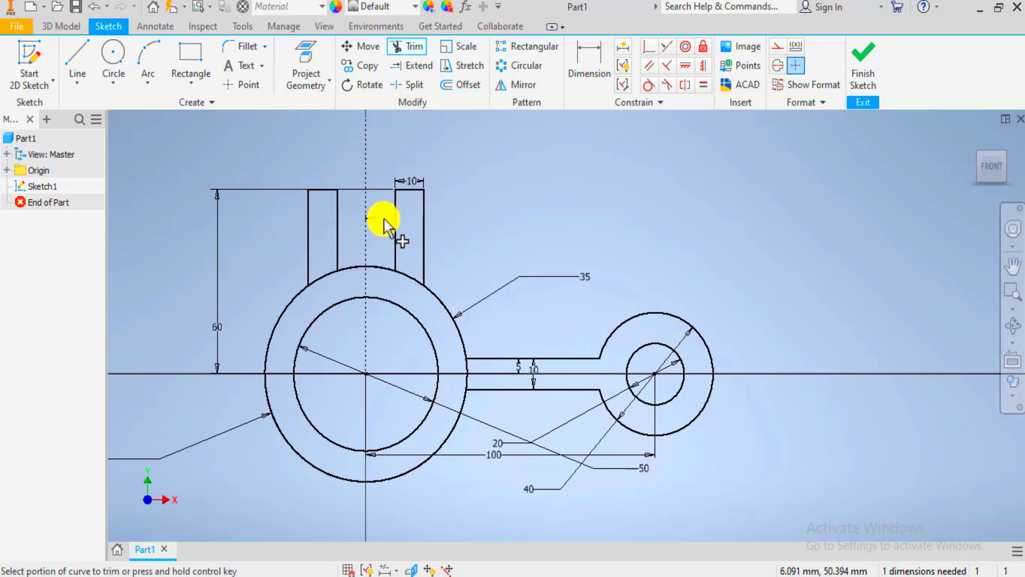
scroll(382, 282, "down", 3)
mouse_move(279, 266)
left_mouse_down()
mouse_move(270, 229)
mouse_move(273, 292)
left_mouse_up()
left_click_drag(431, 223, 419, 286)
scroll(404, 274, "up", 5)
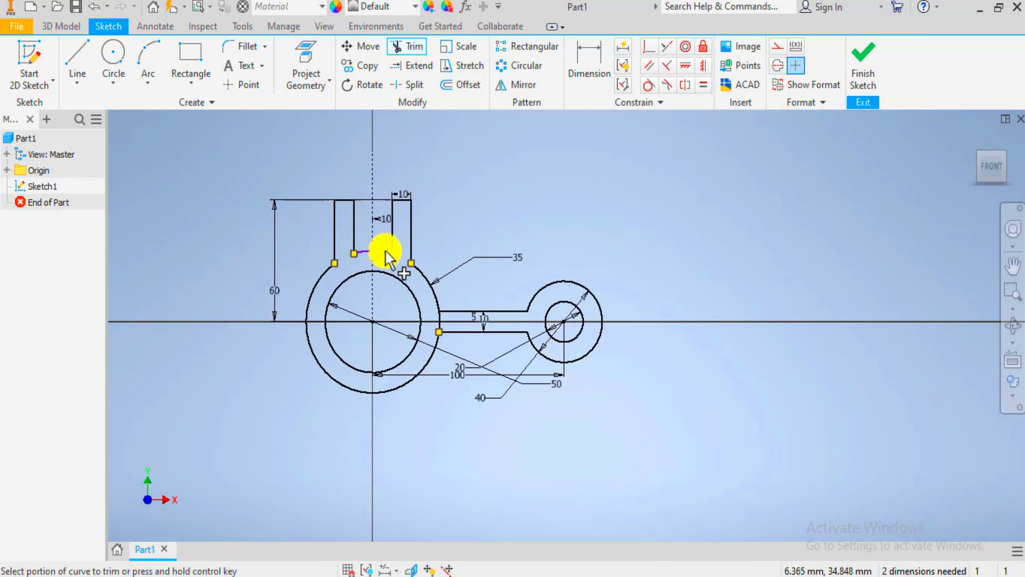
key("Escape")
scroll(419, 327, "down", 3)
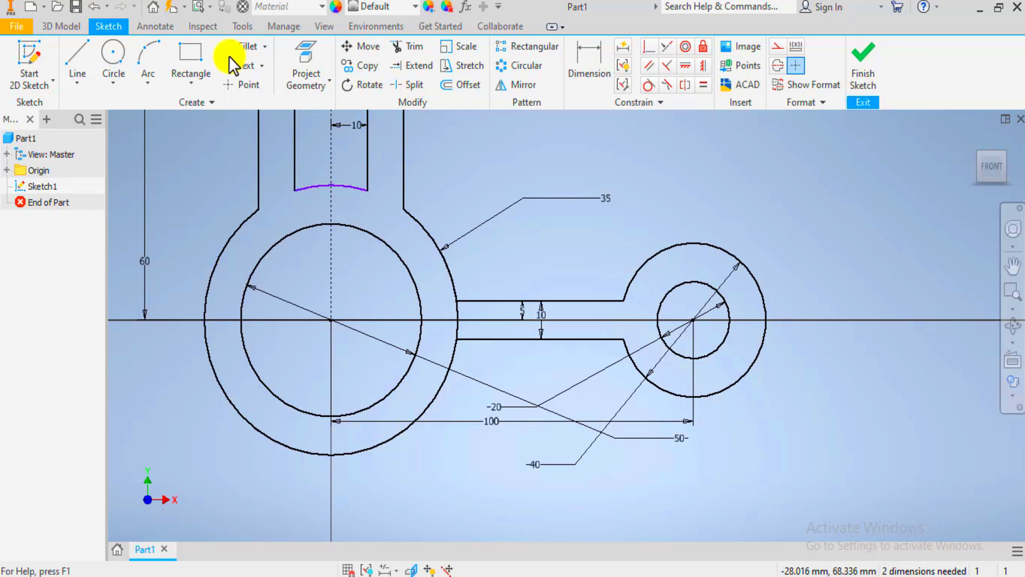
- Dimension the outer arc between the two lugs to a 35 mm radius
left_click(597, 76)
left_click(338, 183)
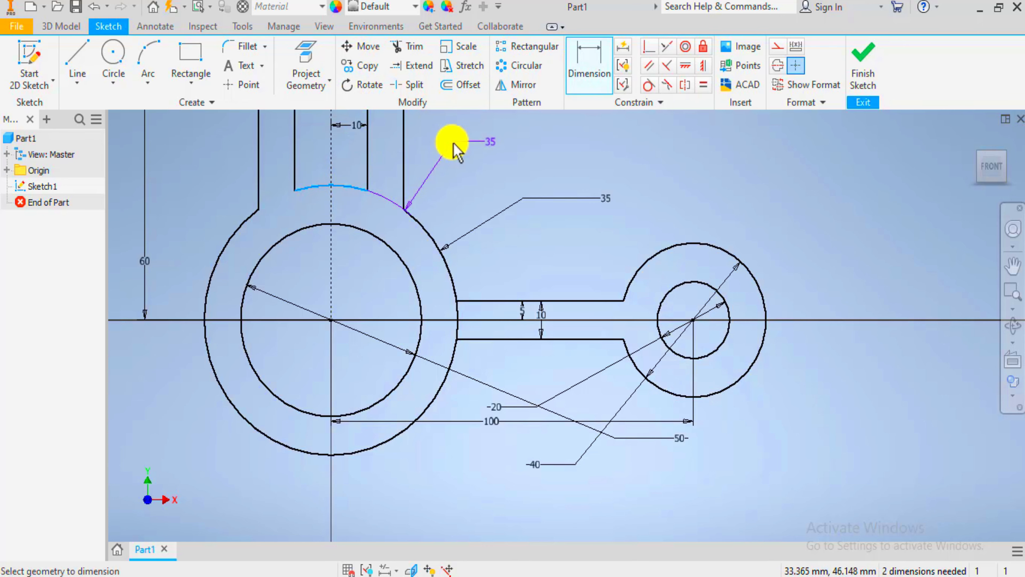
left_click(322, 149)
left_click(379, 200)
scroll(383, 186, "down", 4)
scroll(440, 226, "up", 4)
middle_click_drag(456, 239, 464, 301)
scroll(464, 300, "down", 3)
- Check the web junction in the drawing and trim the large hub's outer arc between the two web lines
key("alt+Tab")
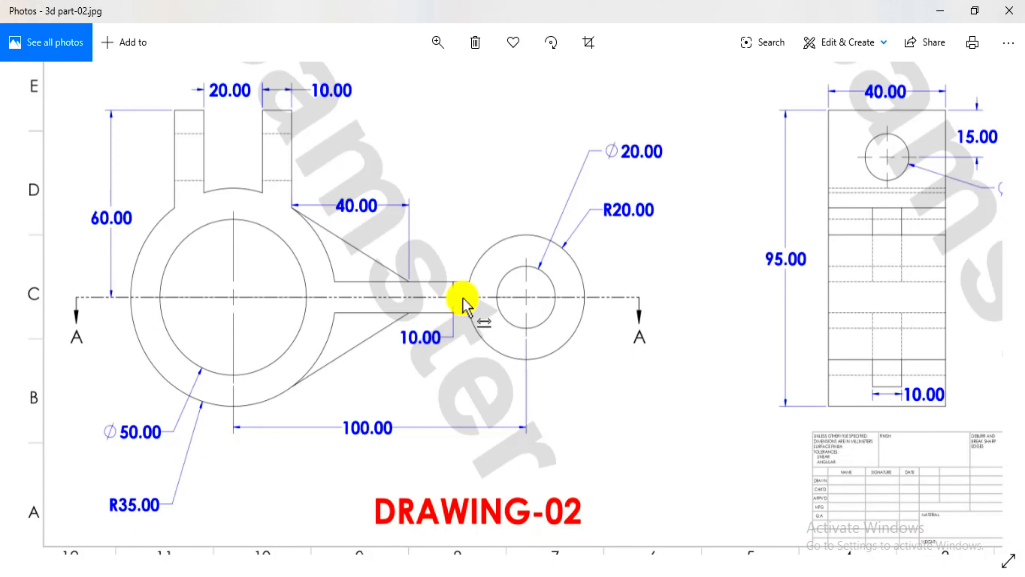
key("alt+Tab")
scroll(484, 335, "up", 5)
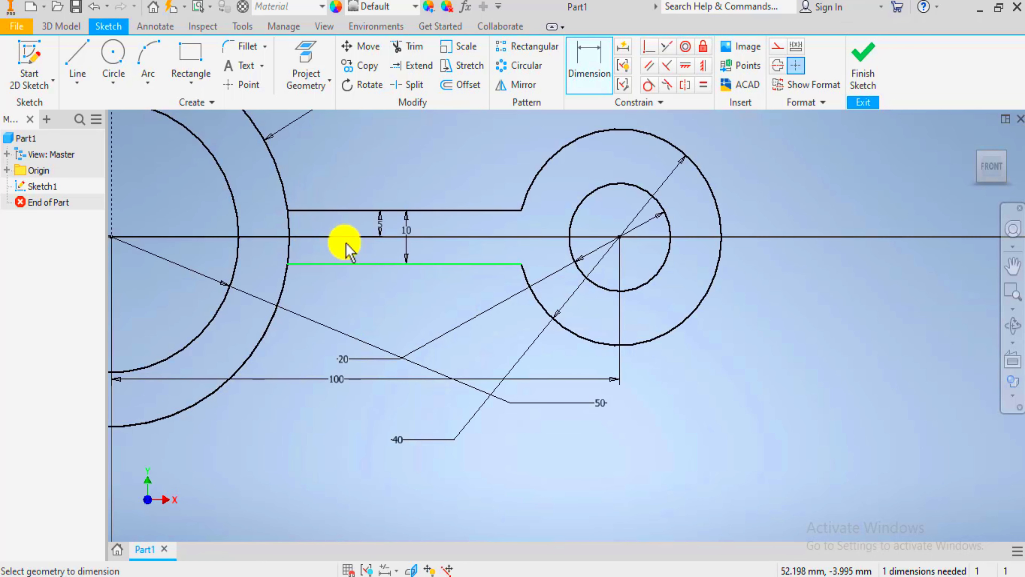
left_click(407, 46)
mouse_move(298, 258)
left_mouse_down()
mouse_move(281, 256)
mouse_move(317, 254)
left_mouse_up()
scroll(403, 250, "down", 3)
scroll(492, 291, "up", 4)
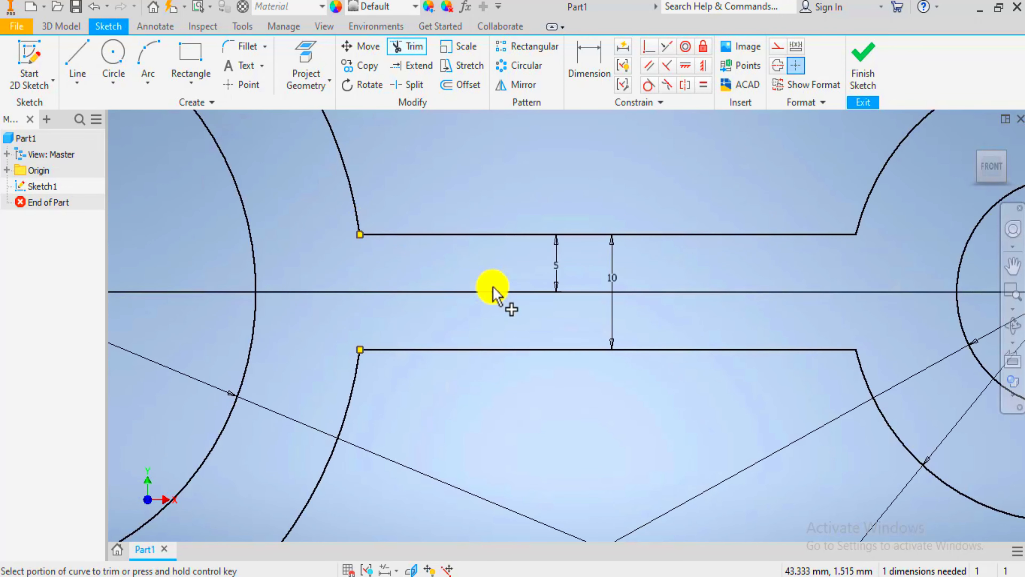
scroll(484, 298, "down", 2)
key("Escape")
scroll(505, 327, "down", 3)
scroll(487, 316, "up", 1)
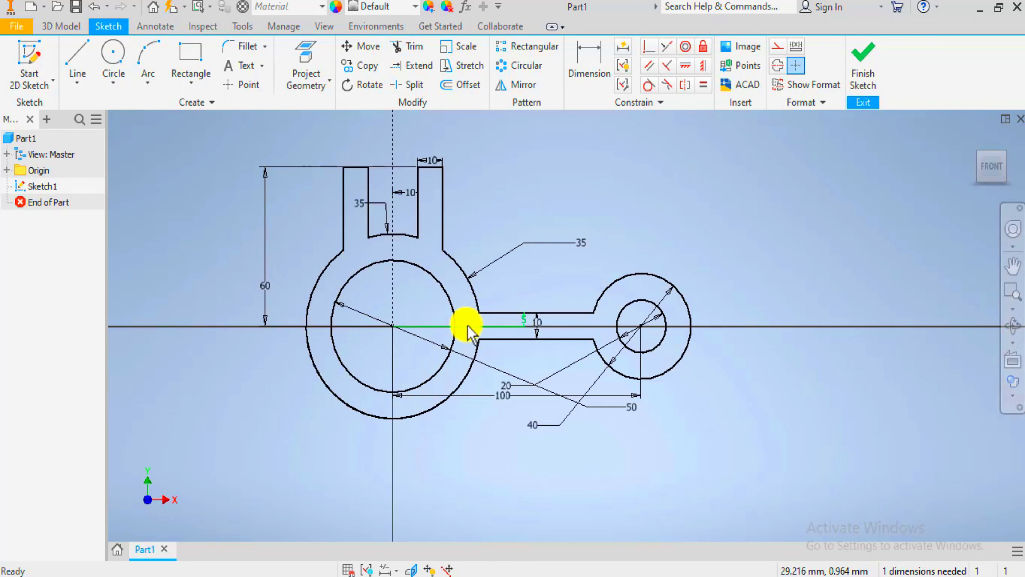
- Inspect the sketch profile and check the part's depth in the drawing's section and side views
scroll(469, 325, "up", 5)
scroll(473, 311, "down", 3)
scroll(654, 395, "down", 3)
scroll(656, 388, "up", 3)
key("alt+Tab")
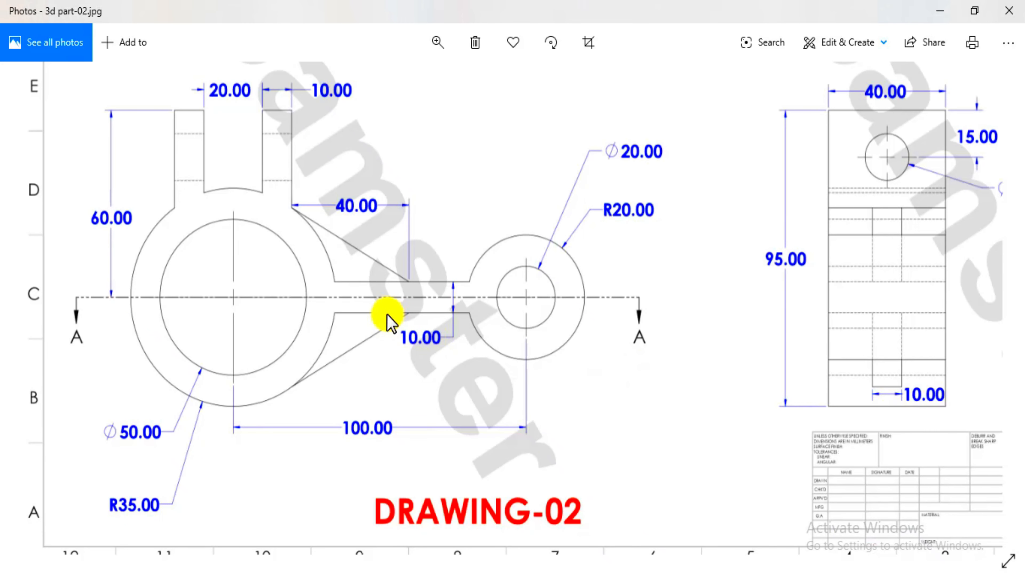
scroll(399, 272, "down", 2)
left_click_drag(423, 239, 444, 363)
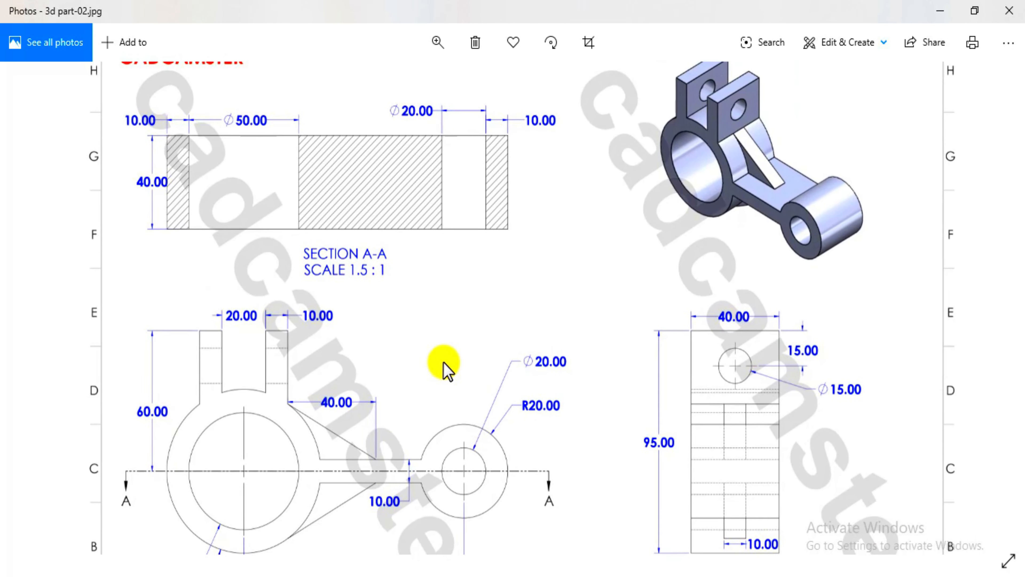
scroll(478, 289, "up", 2)
key("alt+Tab")
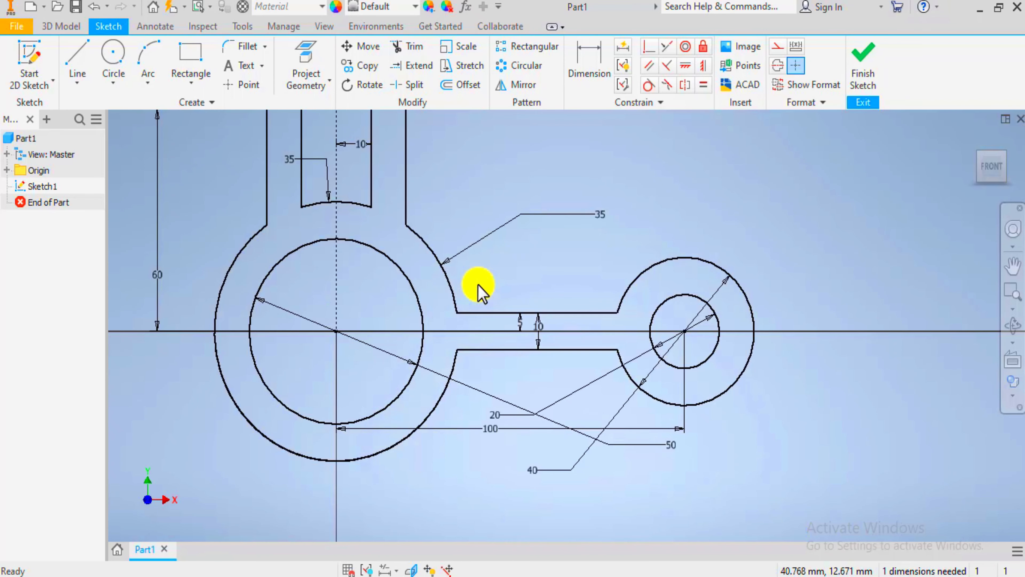
- Extrude the closed bracket profile symmetrically about the sketch plane with a total distance of 40 mm
left_click(60, 26)
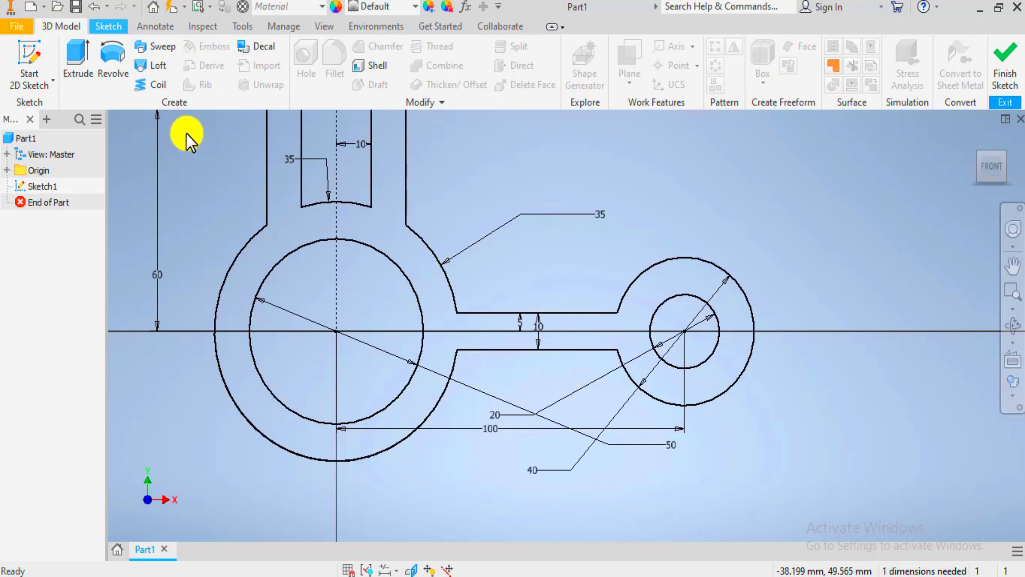
left_click(81, 58)
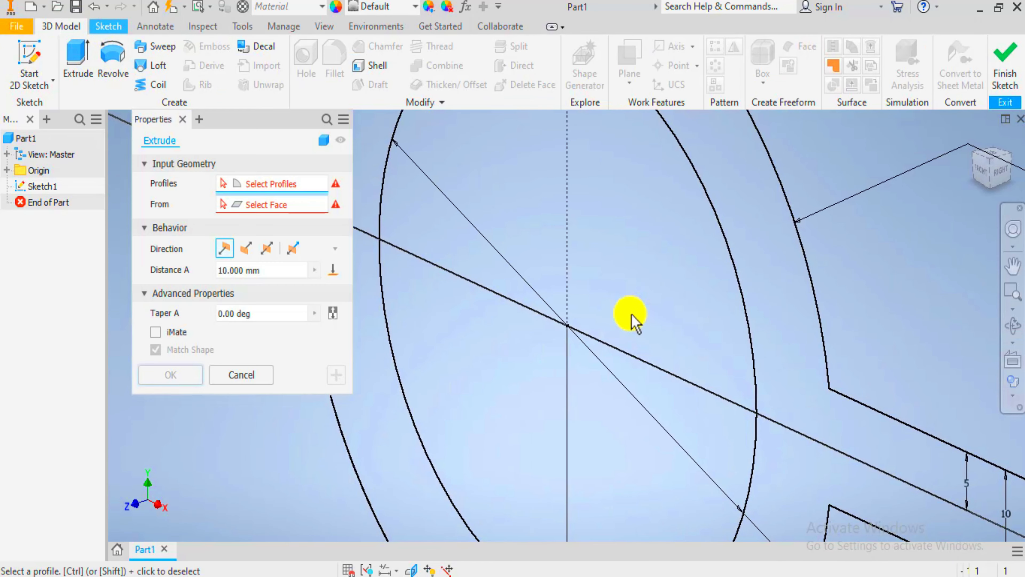
scroll(631, 315, "down", 6)
scroll(689, 332, "up", 4)
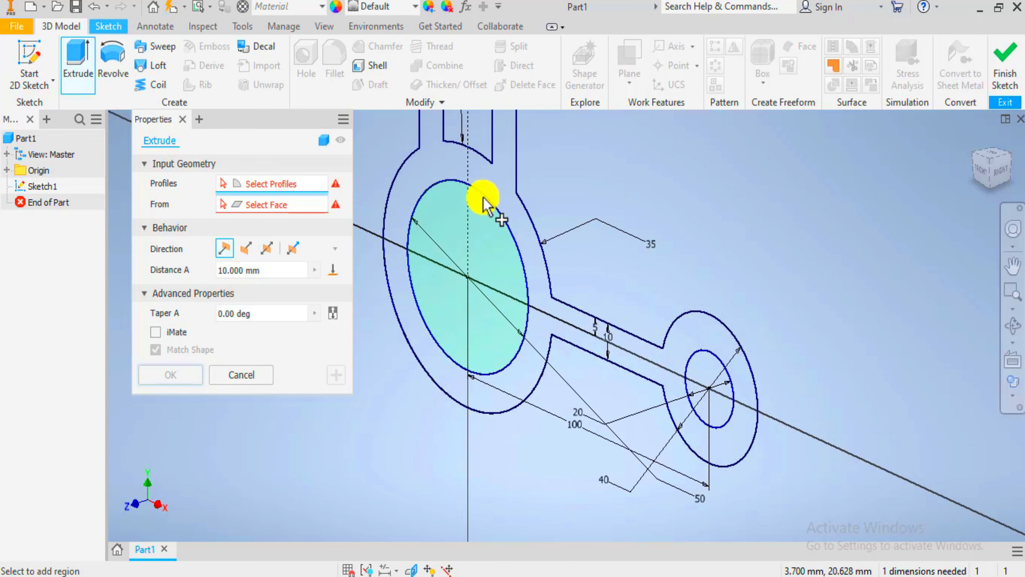
left_click(500, 189)
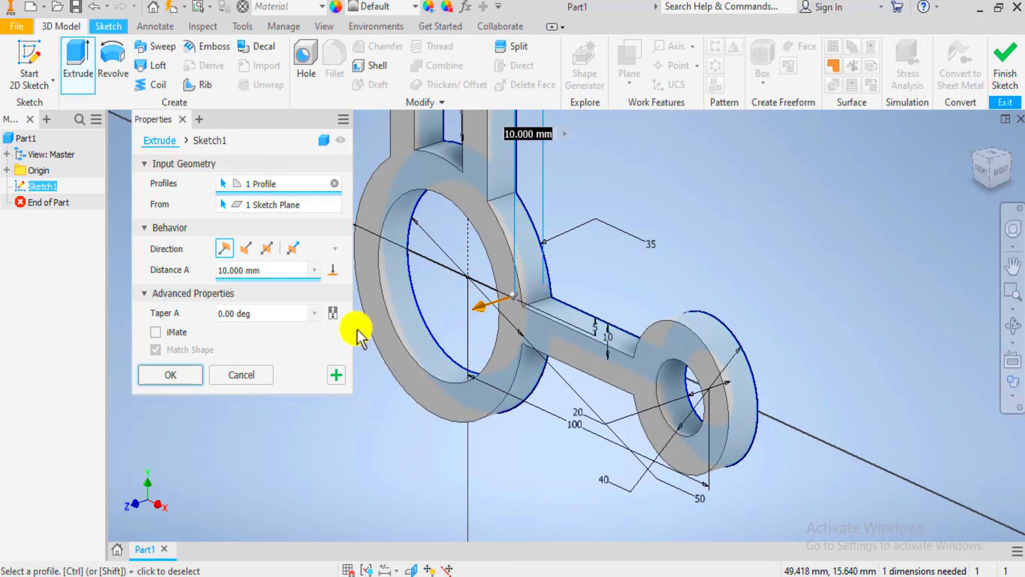
left_click(272, 248)
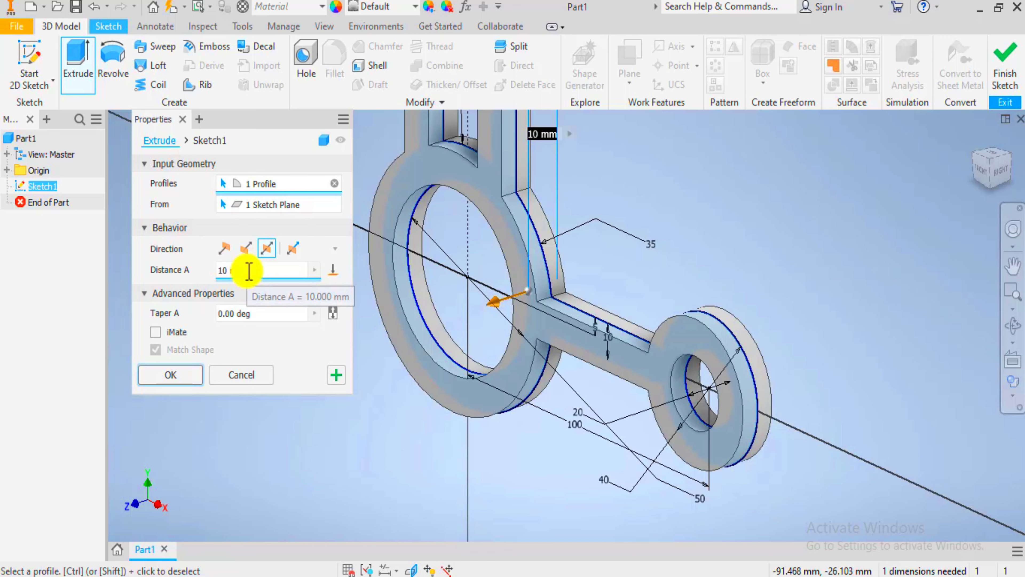
left_click_drag(248, 269, 208, 274)
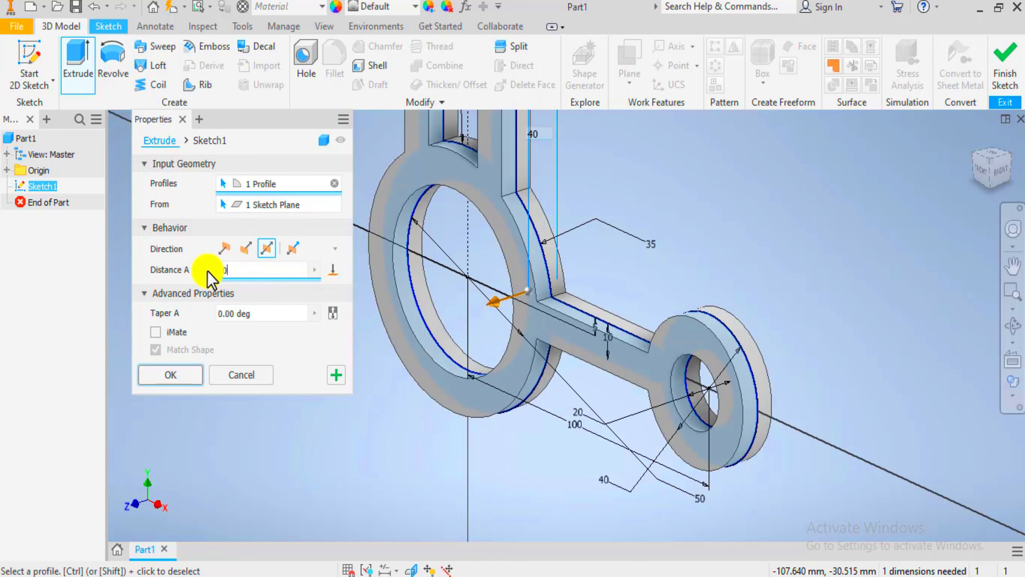
left_click(172, 375)
scroll(595, 286, "down", 5)
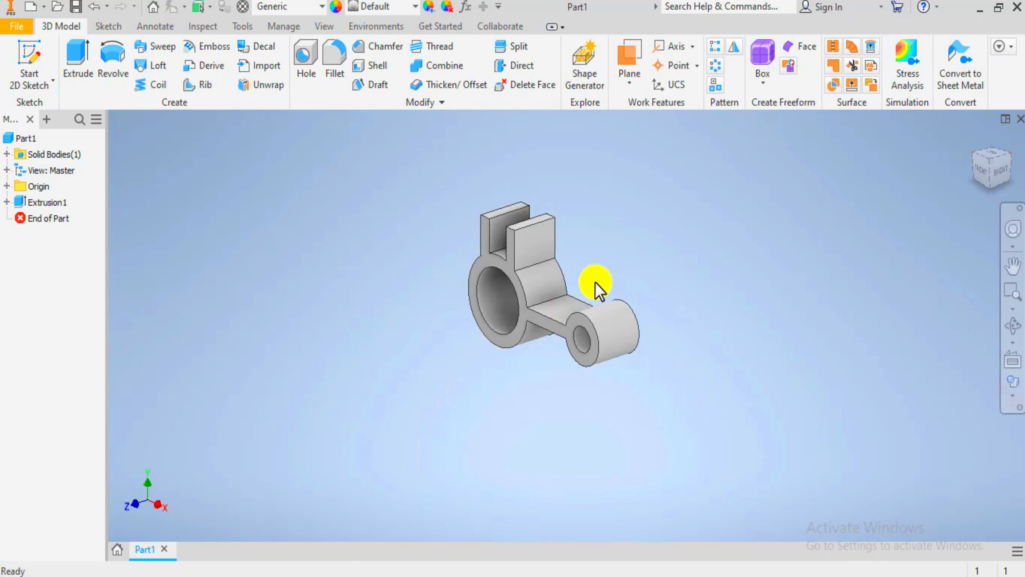
scroll(565, 274, "up", 3)
middle_click_drag(544, 257, 504, 276)
scroll(504, 298, "up", 4)
scroll(503, 298, "down", 3)
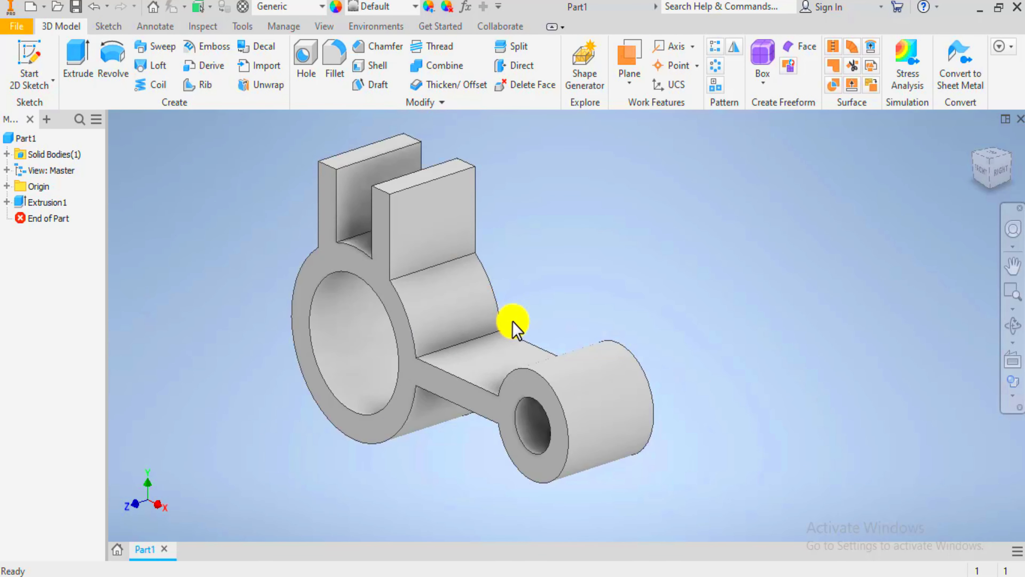
middle_click_drag(514, 323, 496, 348)
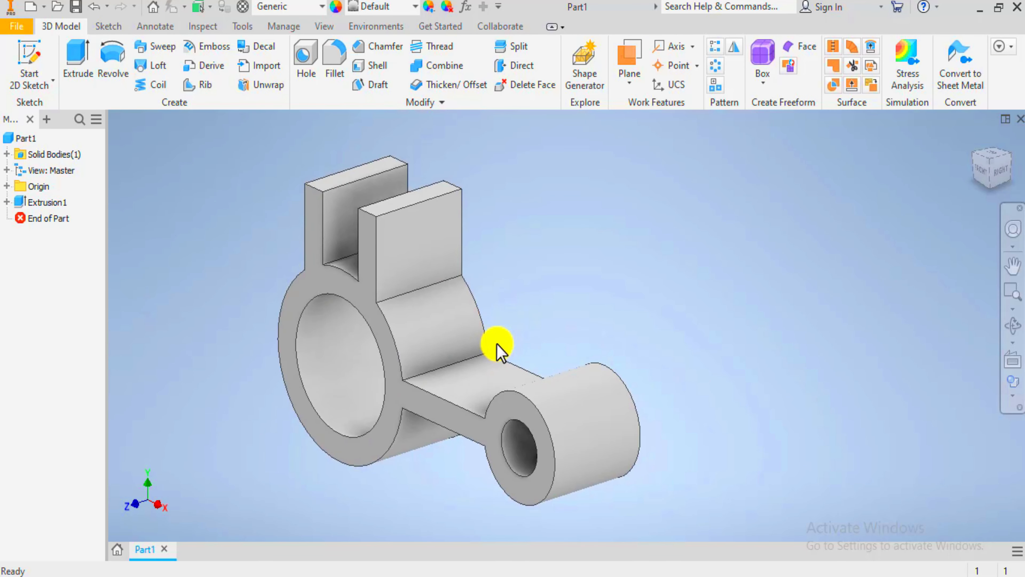
- Start a new 2D sketch on the XY plane through the middle of the bracket
left_click(6, 186)
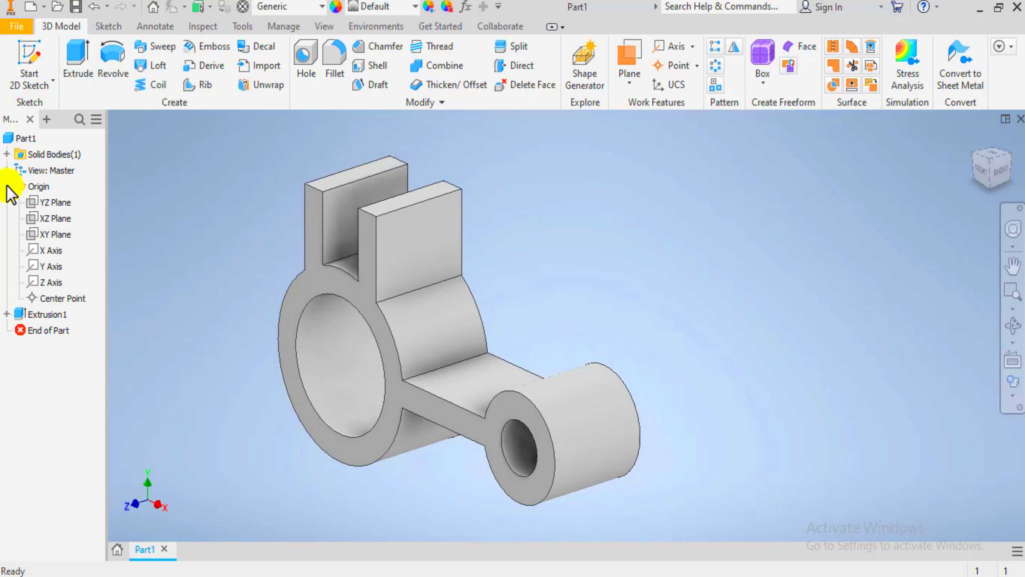
left_click(51, 235)
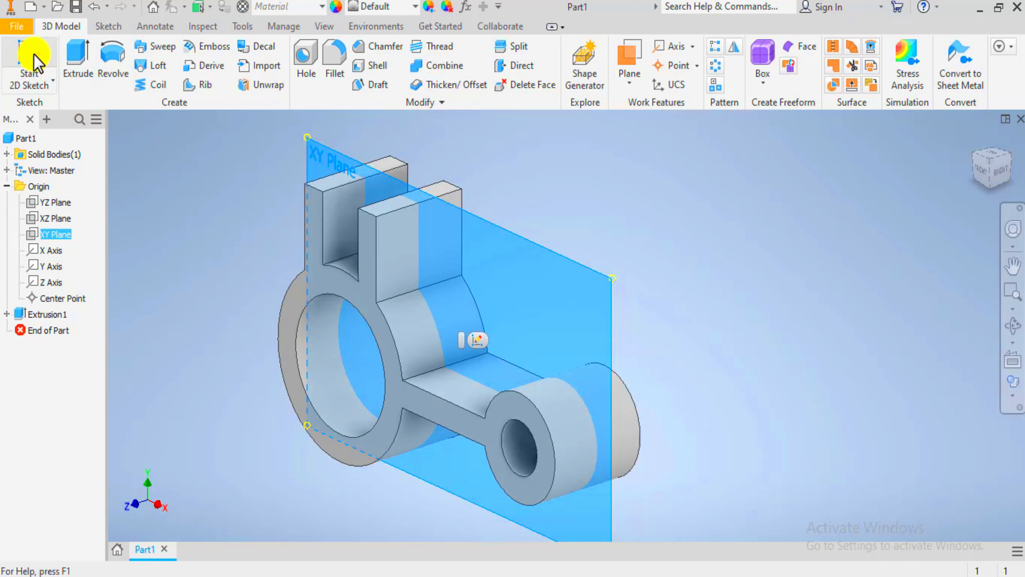
left_click(34, 56)
- Sketch a diagonal line about 47 mm long from the base of the outer lug's side down to the web's upper edge
left_click(77, 57)
scroll(827, 216, "up", 5)
scroll(467, 315, "down", 5)
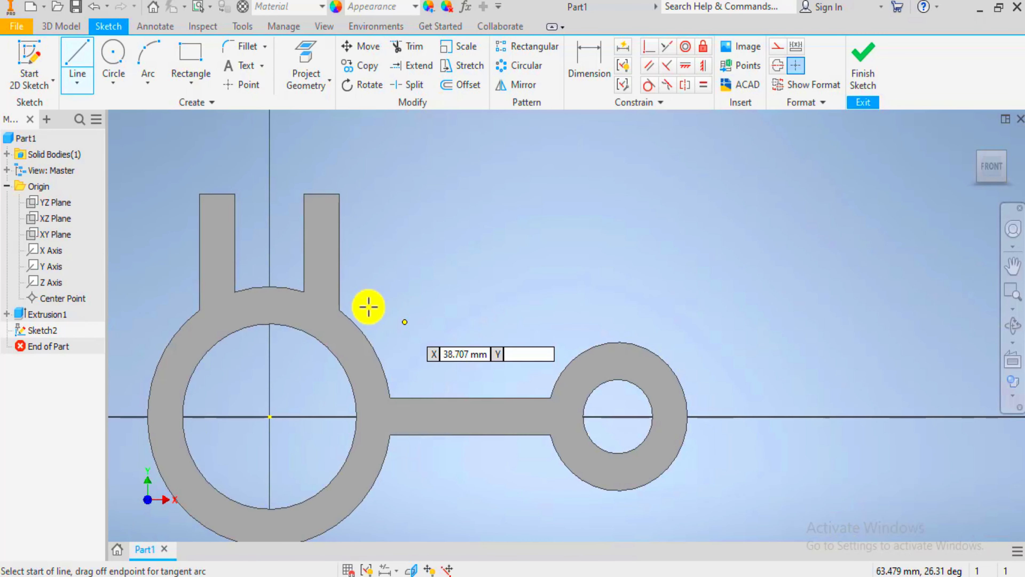
scroll(384, 332, "up", 3)
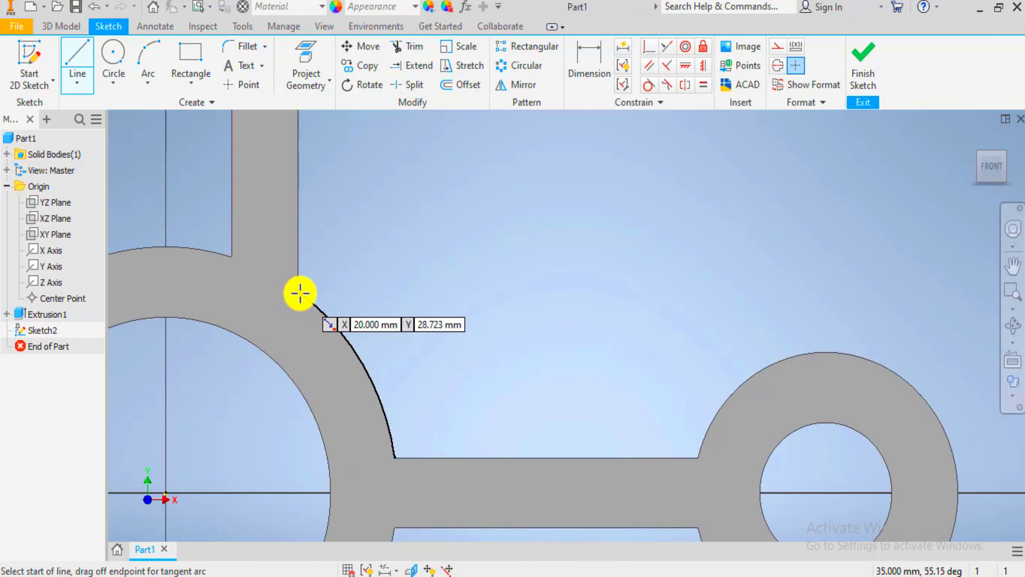
left_click(298, 290)
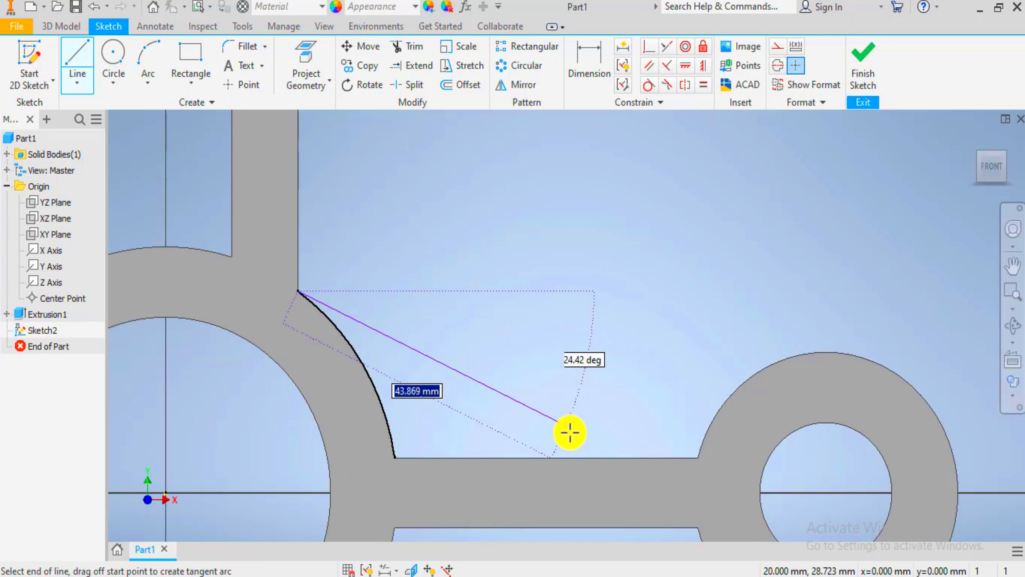
double_click(568, 457)
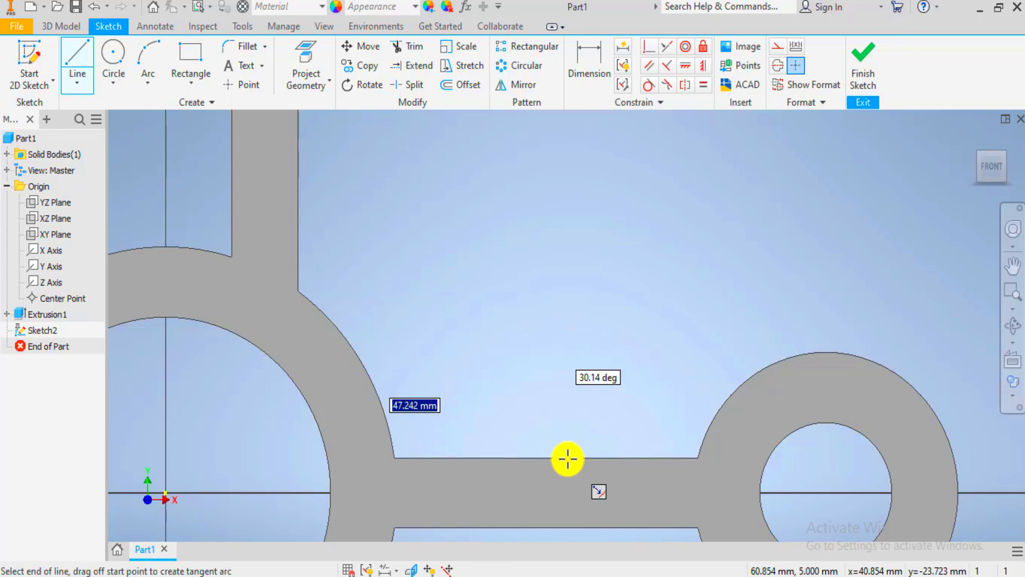
key("Escape")
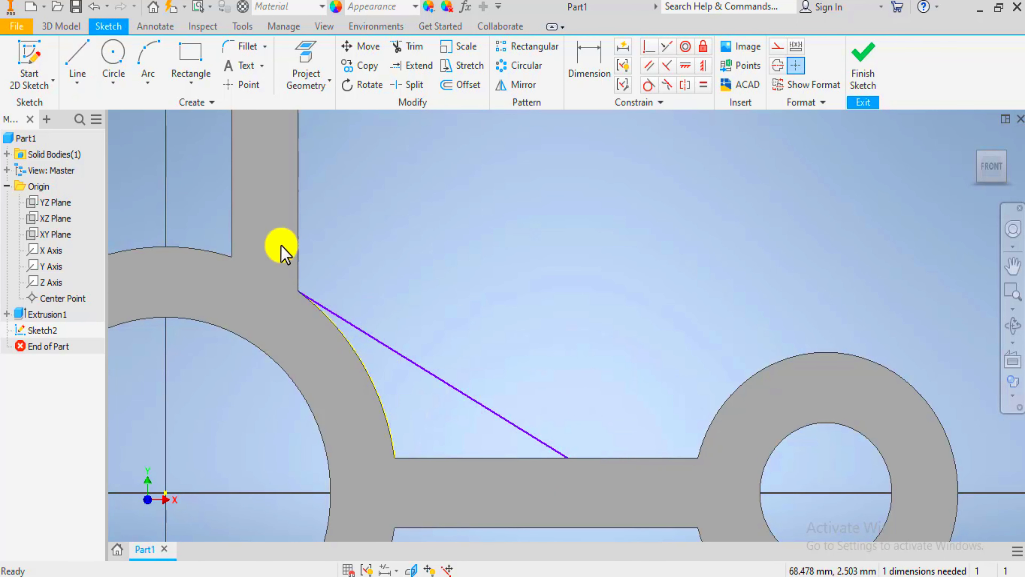
- Dimension the horizontal distance between the diagonal line's endpoints to 40 mm
left_click(577, 57)
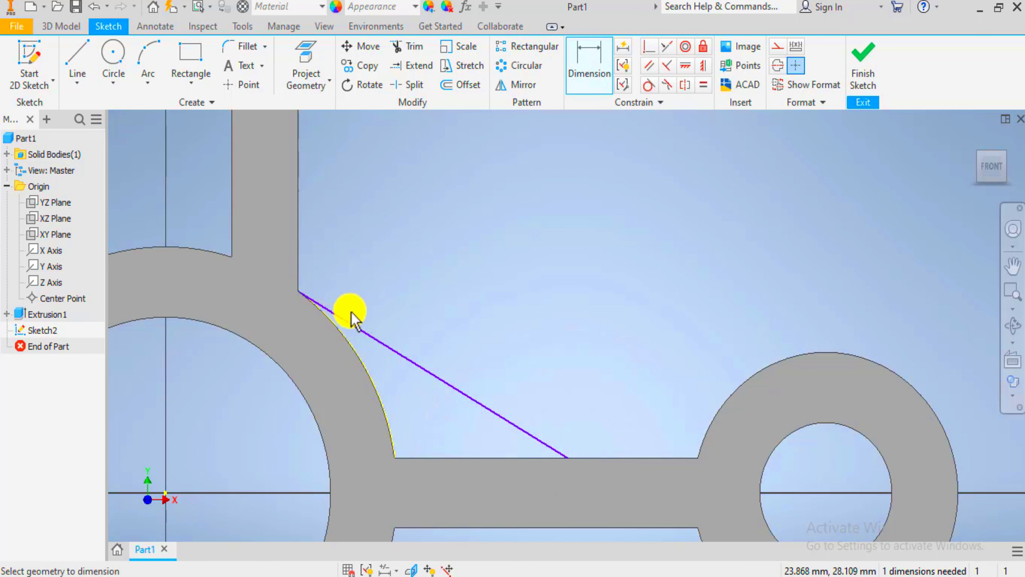
left_click(359, 327)
left_click(431, 219)
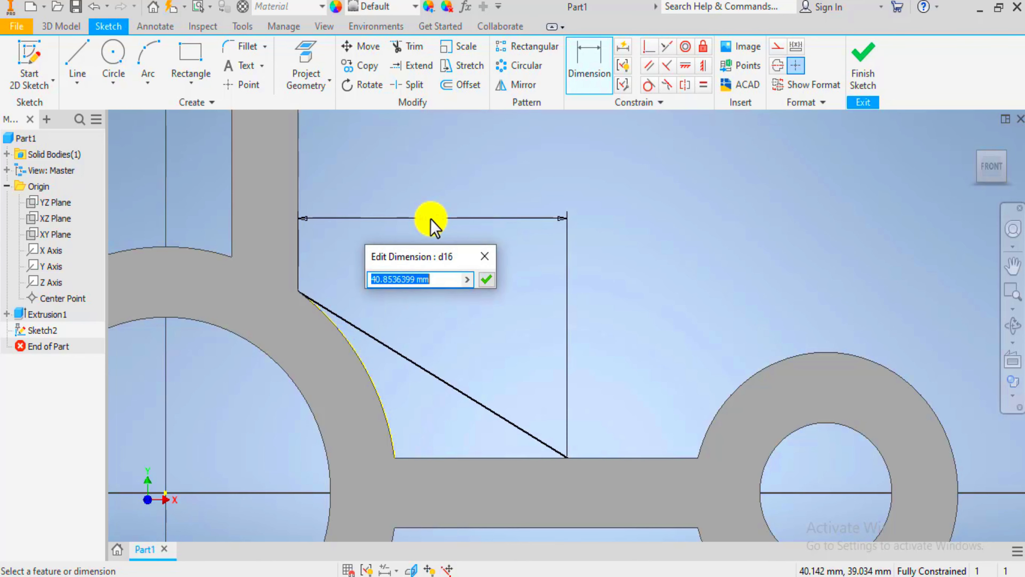
key("Return")
key("Escape")
scroll(438, 231, "down", 3)
middle_click_drag(567, 317, 543, 334, "shift")
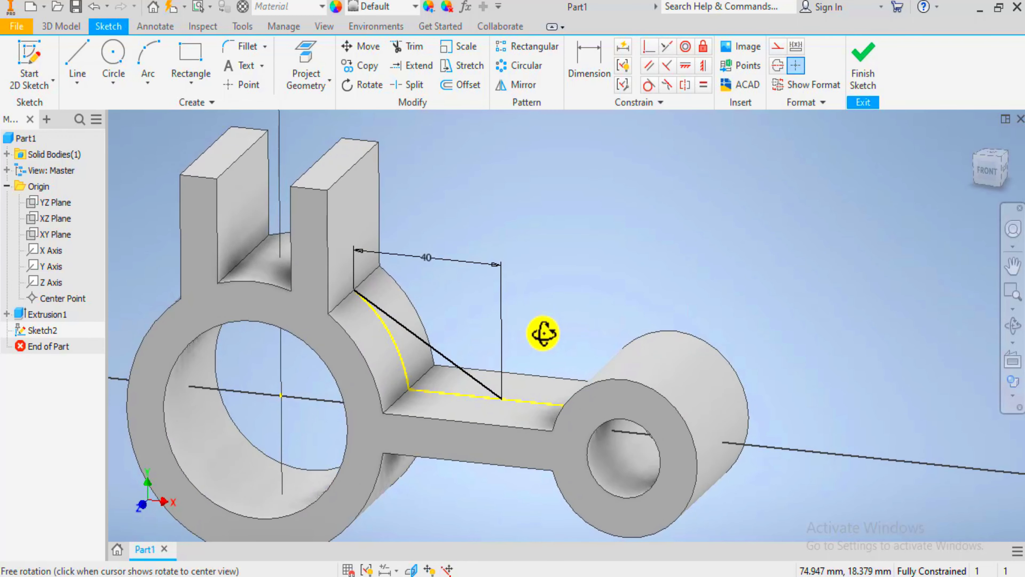
scroll(507, 365, "down", 3)
scroll(460, 386, "up", 3)
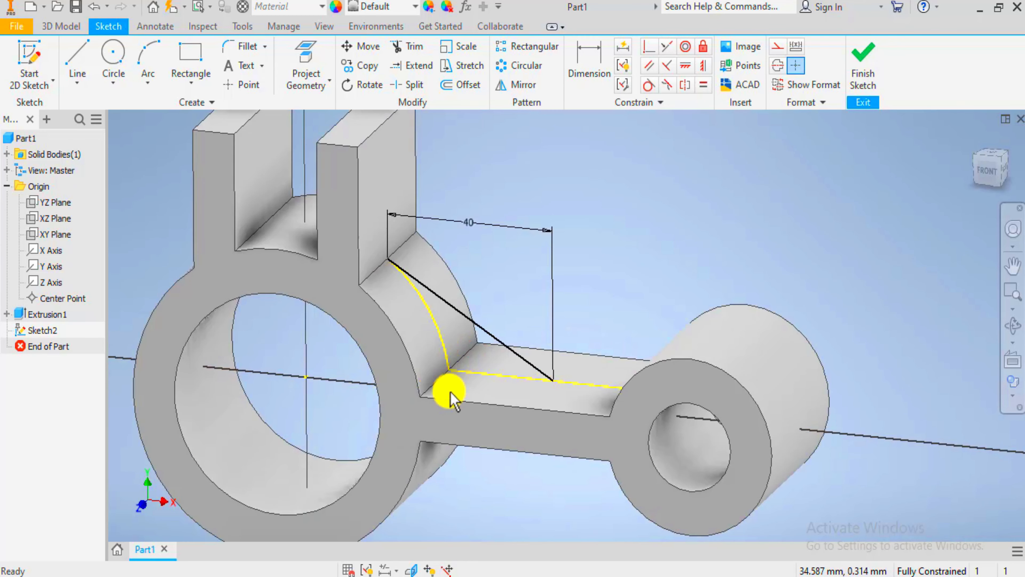
- Try to create a 1 mm symmetric rib parallel to the sketch plane from the diagonal line
left_click(59, 27)
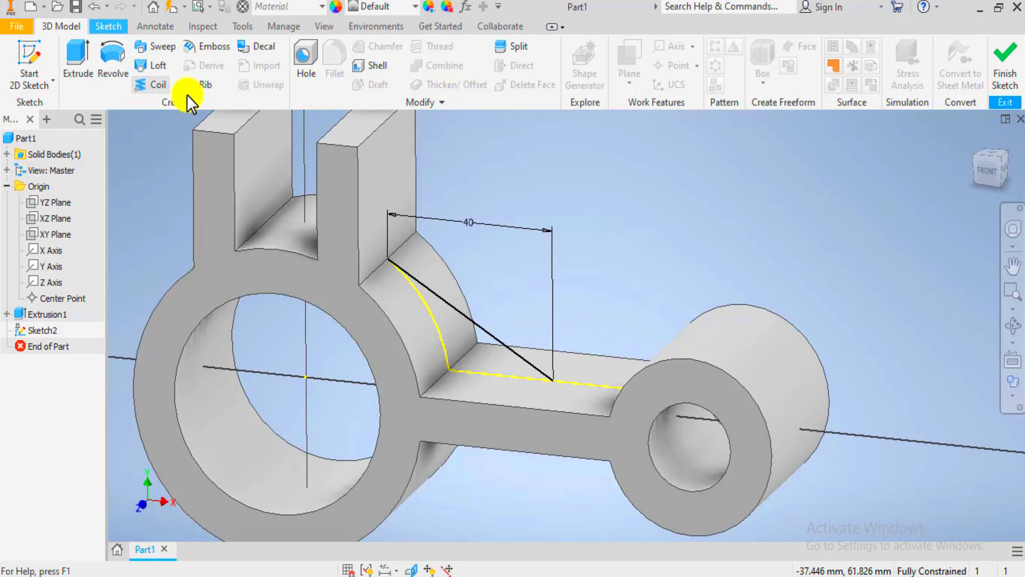
left_click(201, 91)
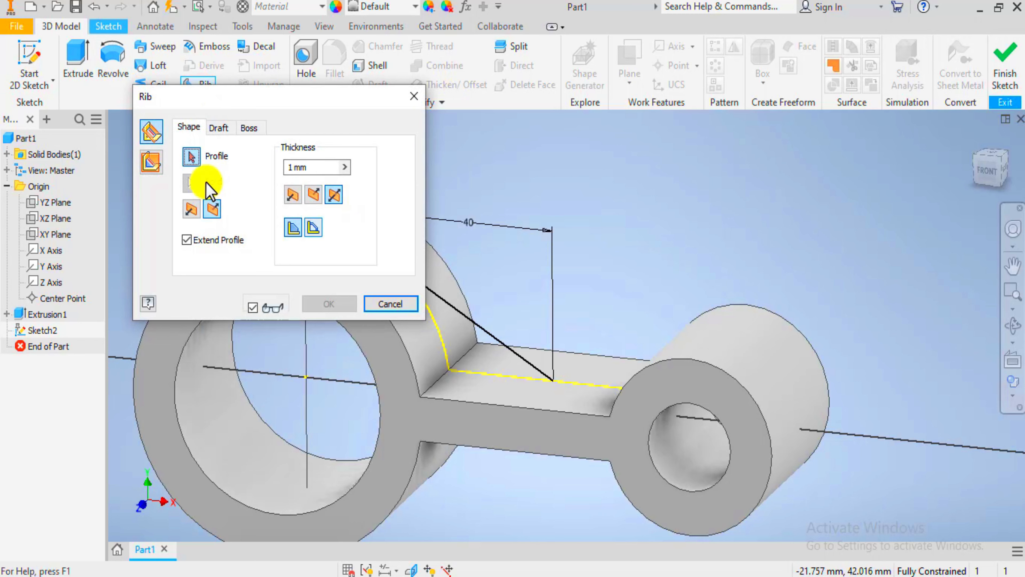
left_click(152, 162)
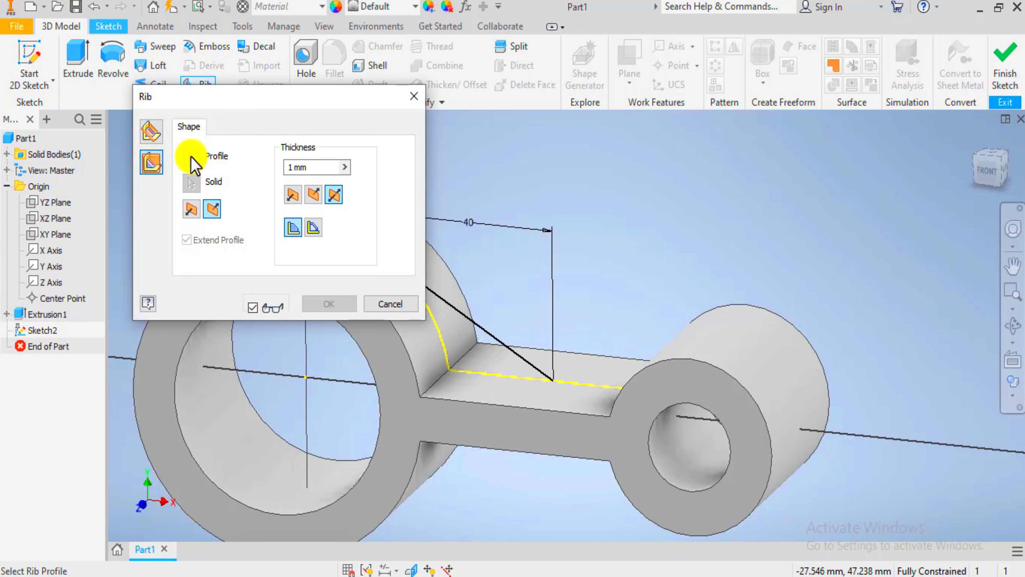
left_click(502, 346)
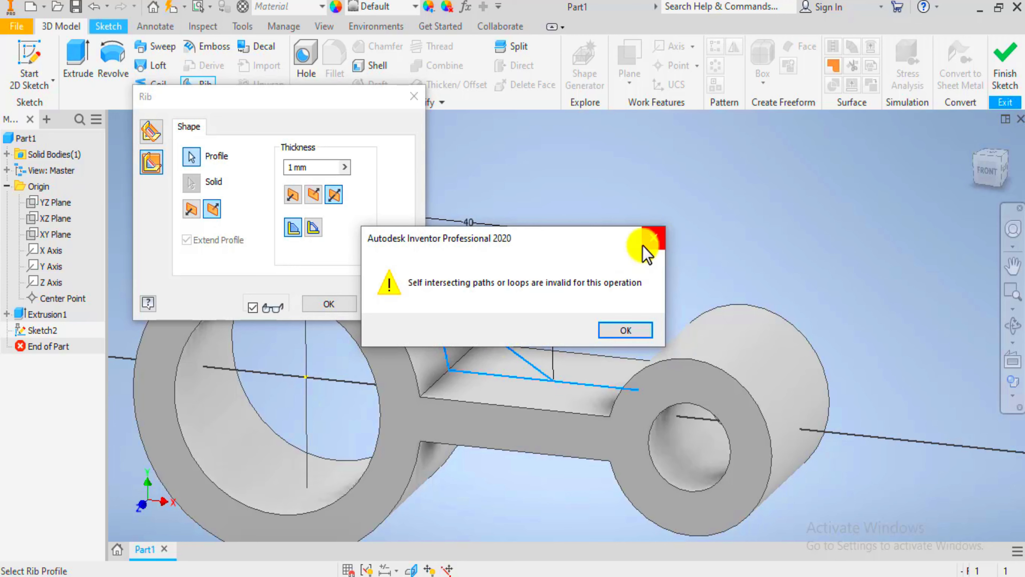
left_click(654, 237)
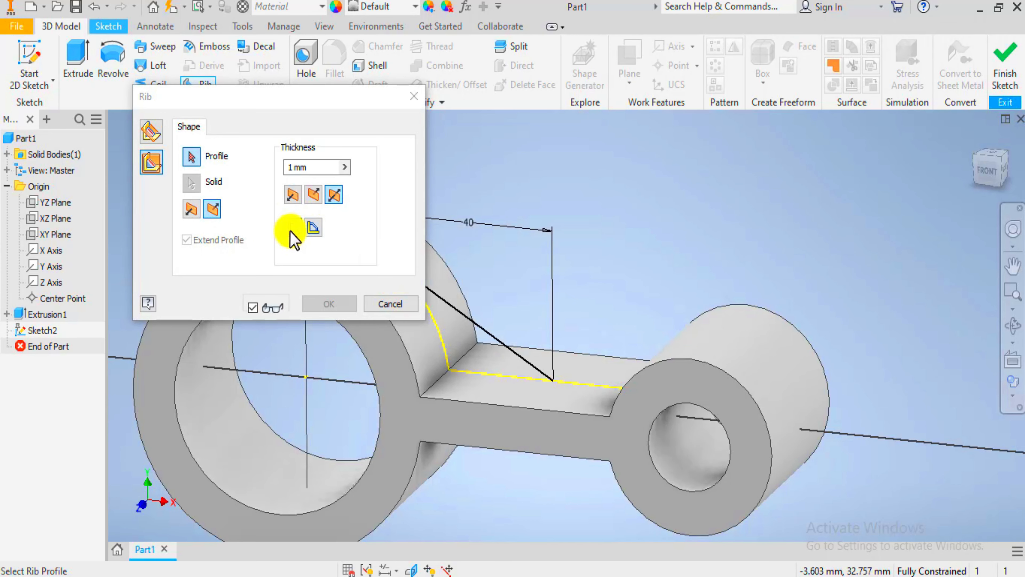
- Try the rib again with its thickness on one side only, selecting the diagonal line as the profile, and leave the command
left_click(290, 196)
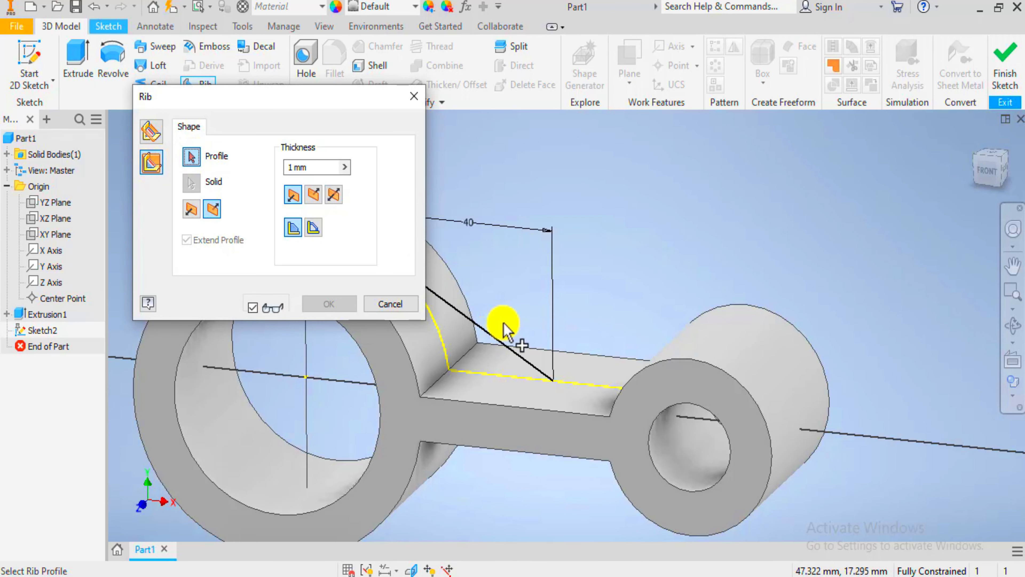
left_click(498, 338)
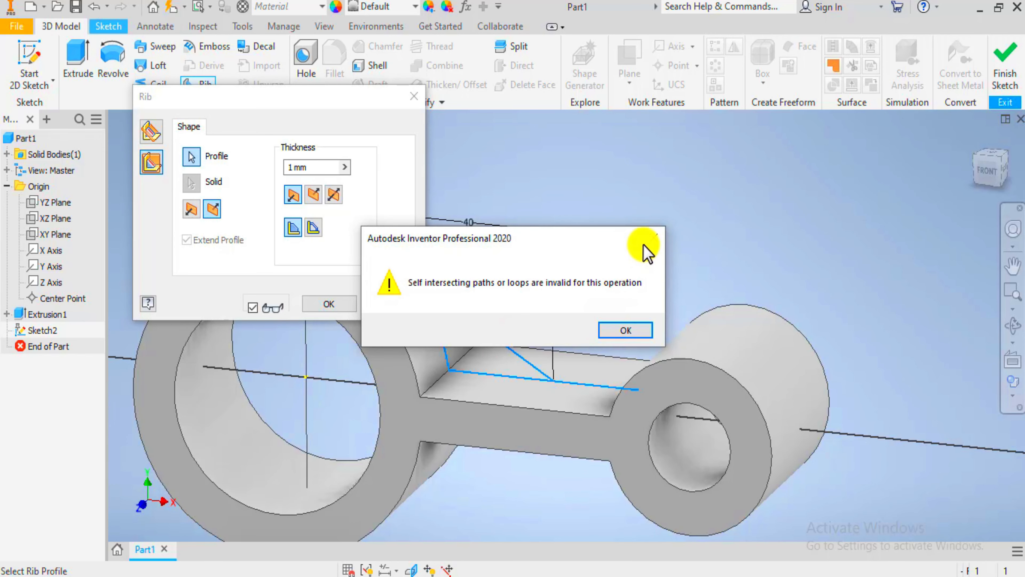
left_click(652, 240)
scroll(538, 320, "up", 5)
scroll(499, 300, "down", 6)
middle_click_drag(517, 371, 534, 368)
left_click(577, 356)
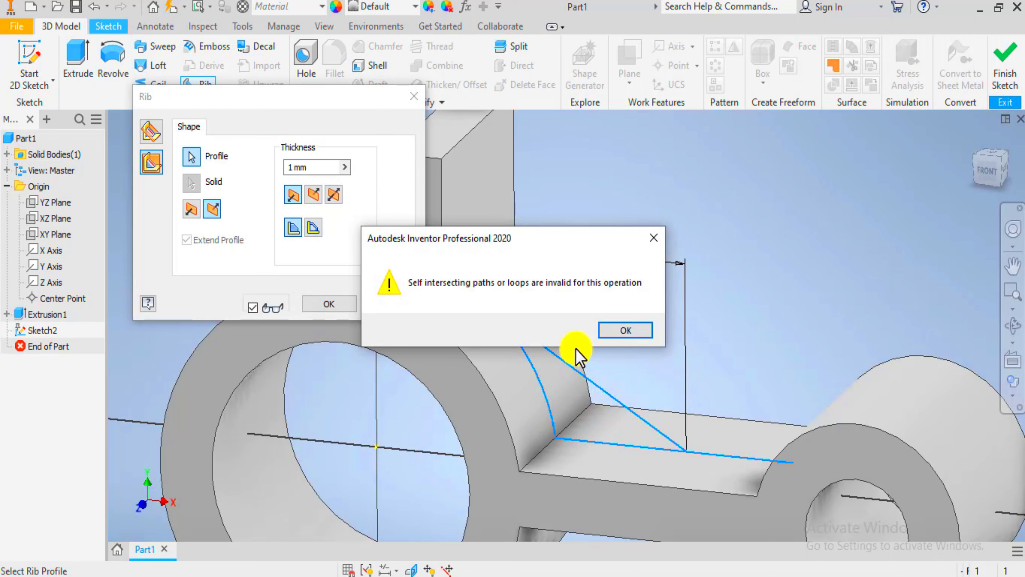
left_click(657, 238)
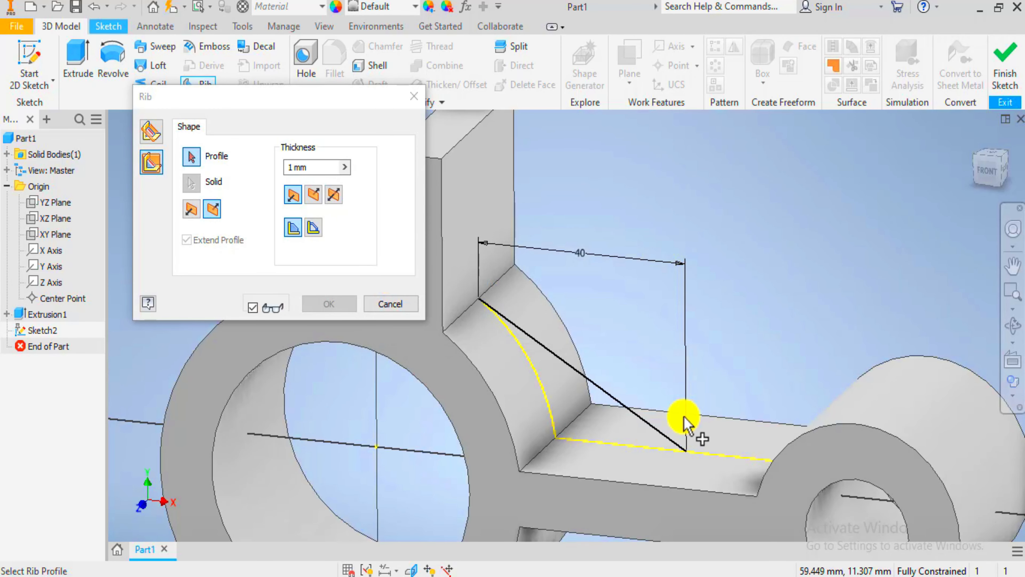
key("Escape")
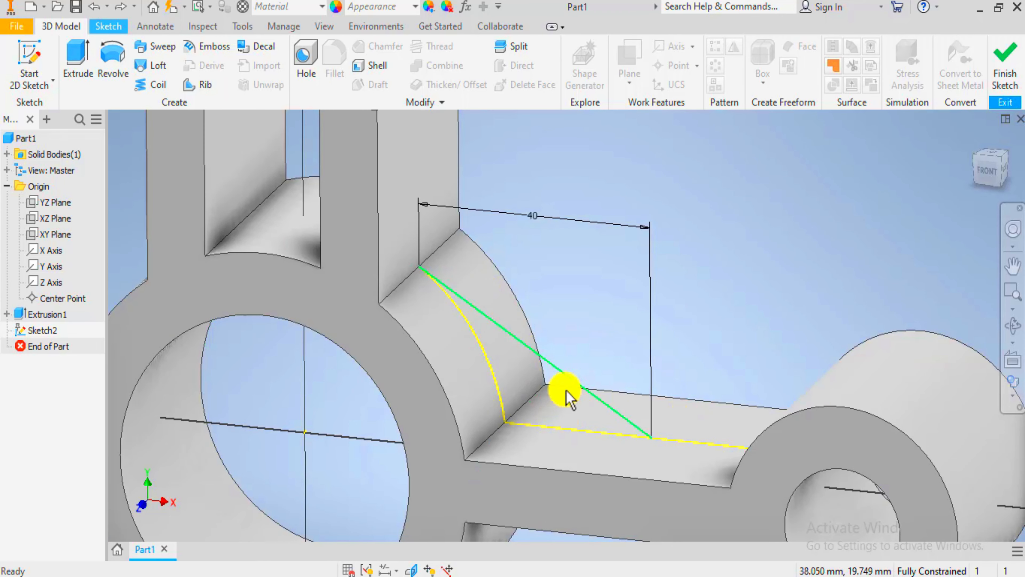
- Delete the projected hub arc and the projected web edge from the rib sketch
right_click(483, 183)
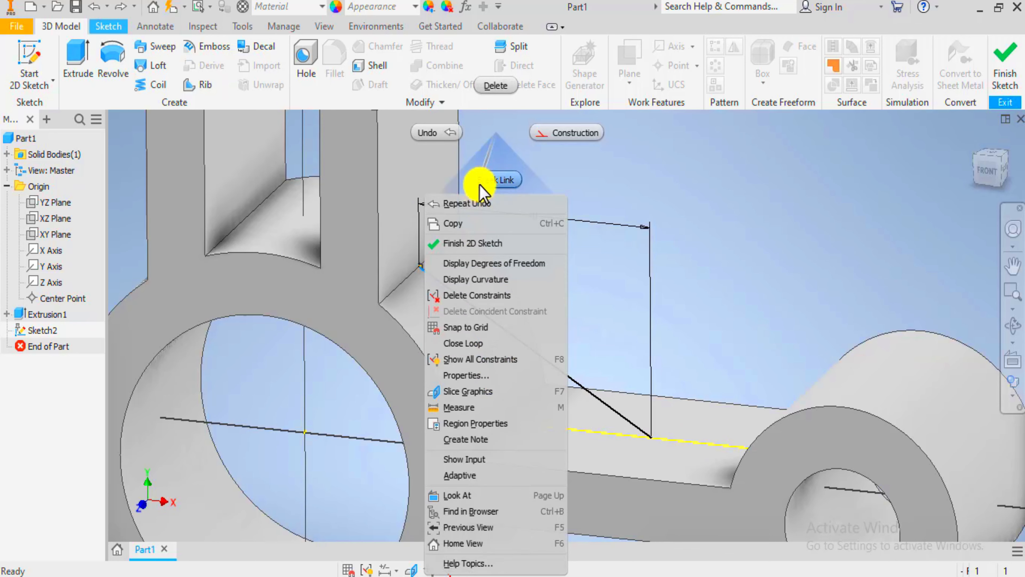
left_click(492, 96)
right_click(614, 444)
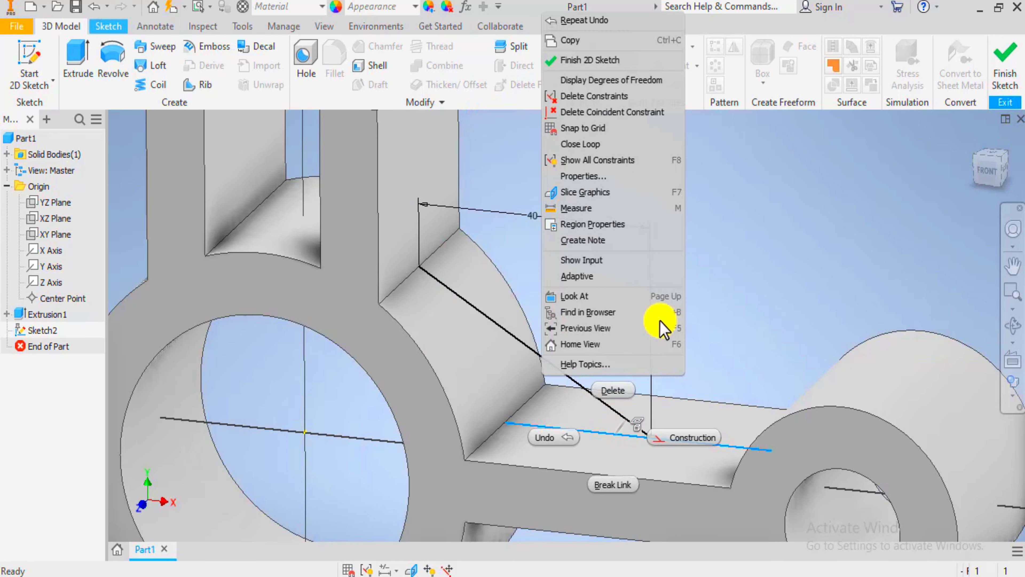
left_click(617, 389)
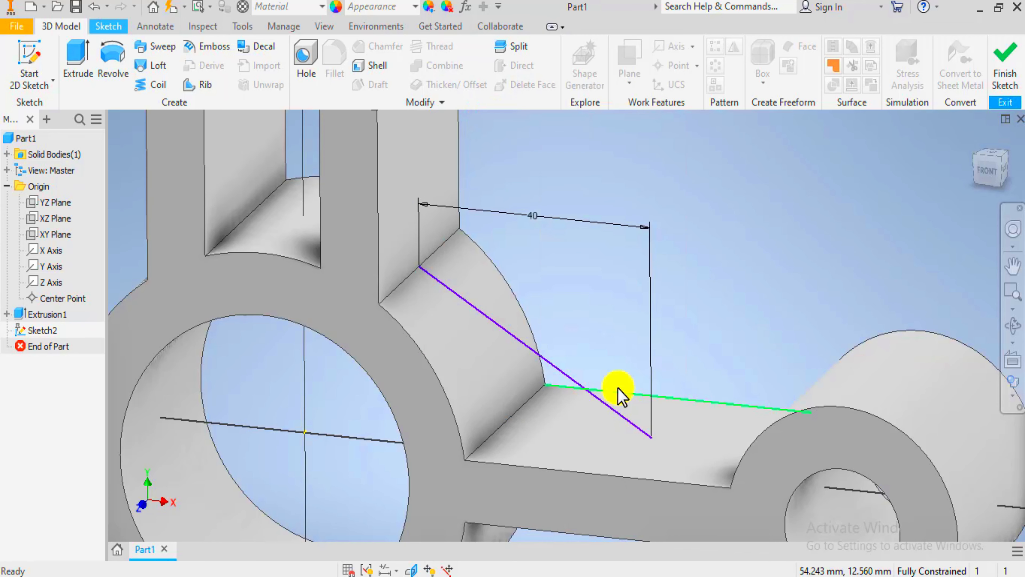
scroll(560, 363, "down", 3)
scroll(600, 391, "up", 3)
scroll(618, 332, "down", 2)
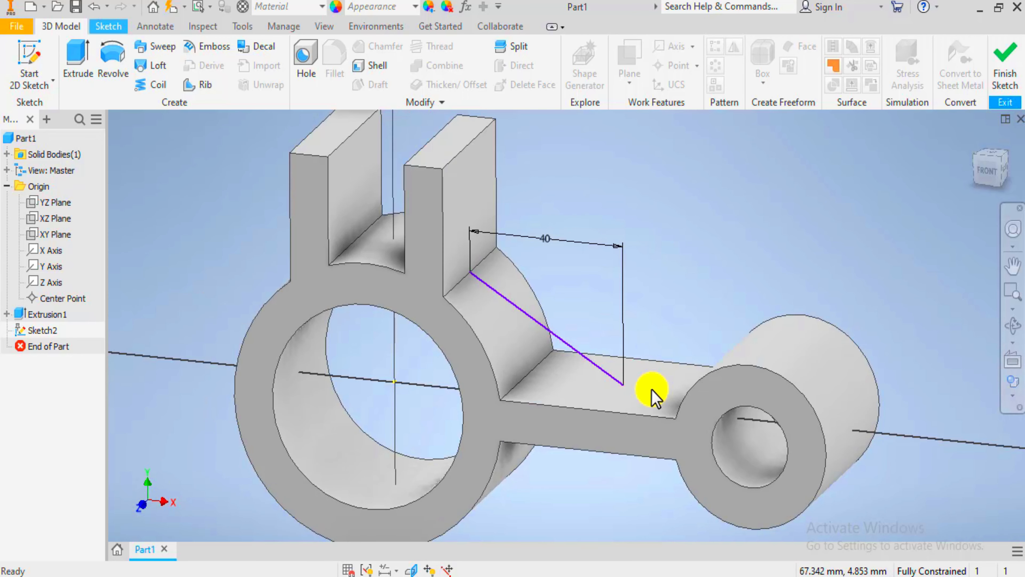
- Try to constrain the diagonal line's upper endpoint to the edge where the lug meets the hub
scroll(462, 279, "up", 4)
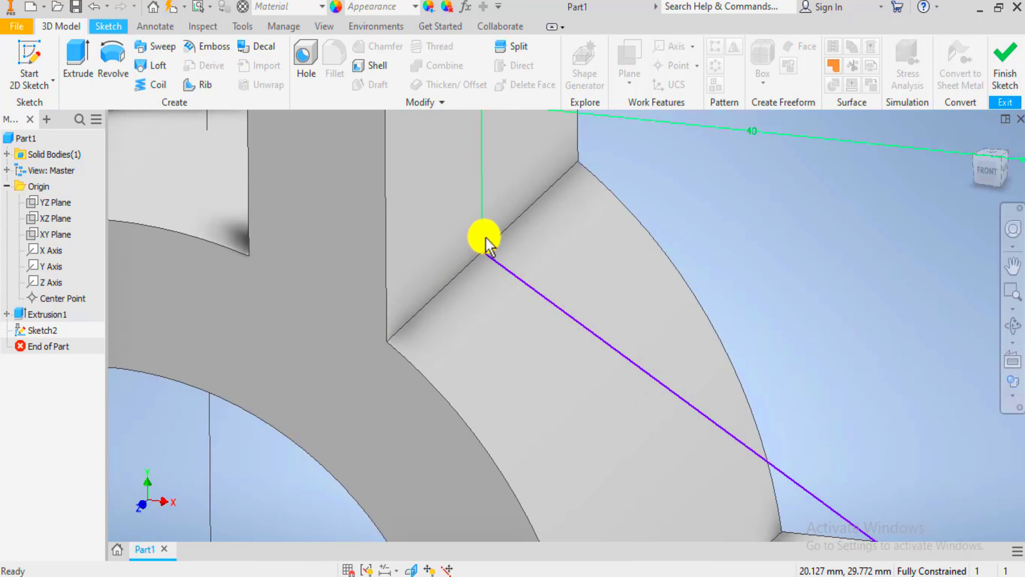
left_click(486, 253)
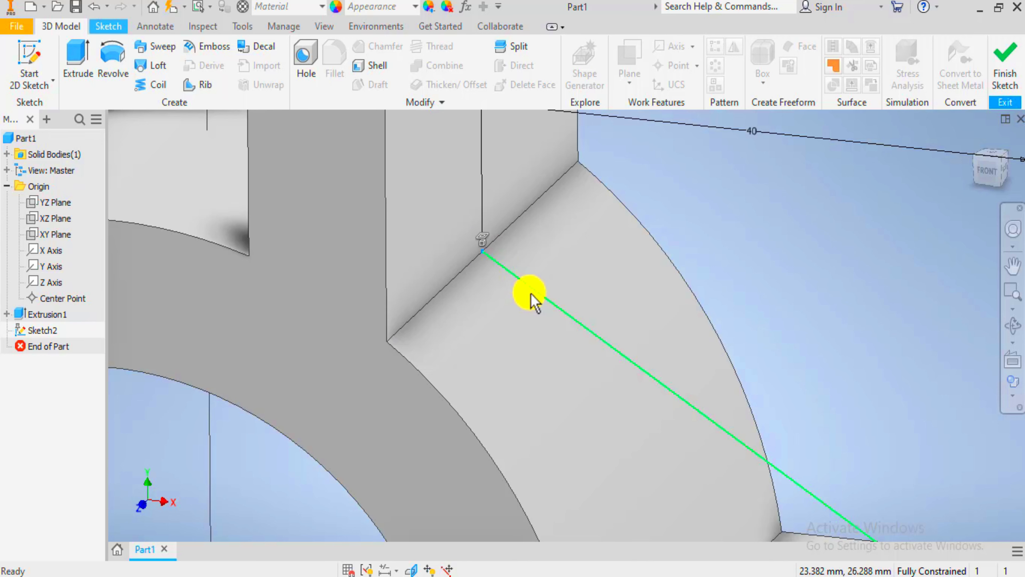
left_click(505, 232)
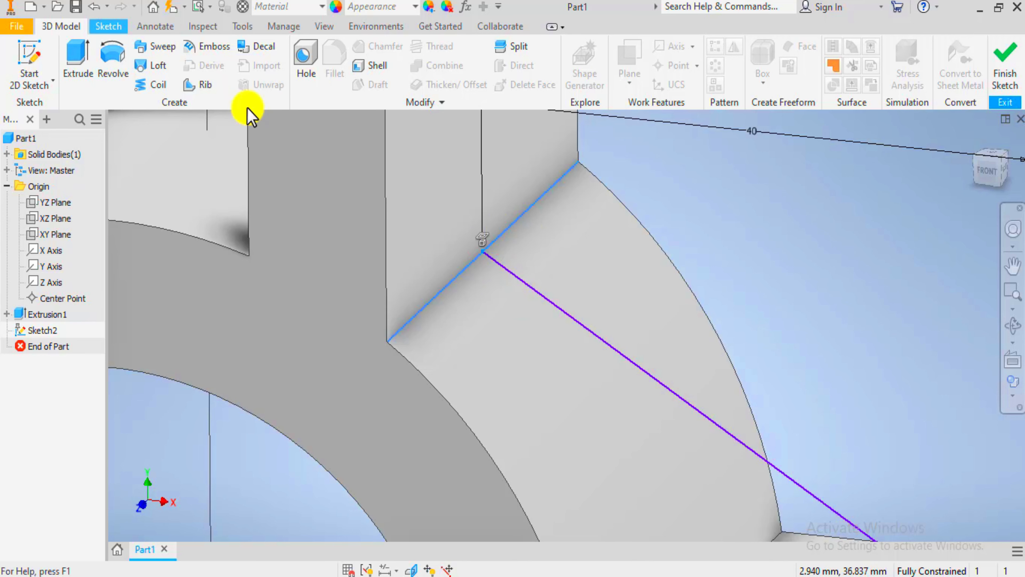
left_click(107, 26)
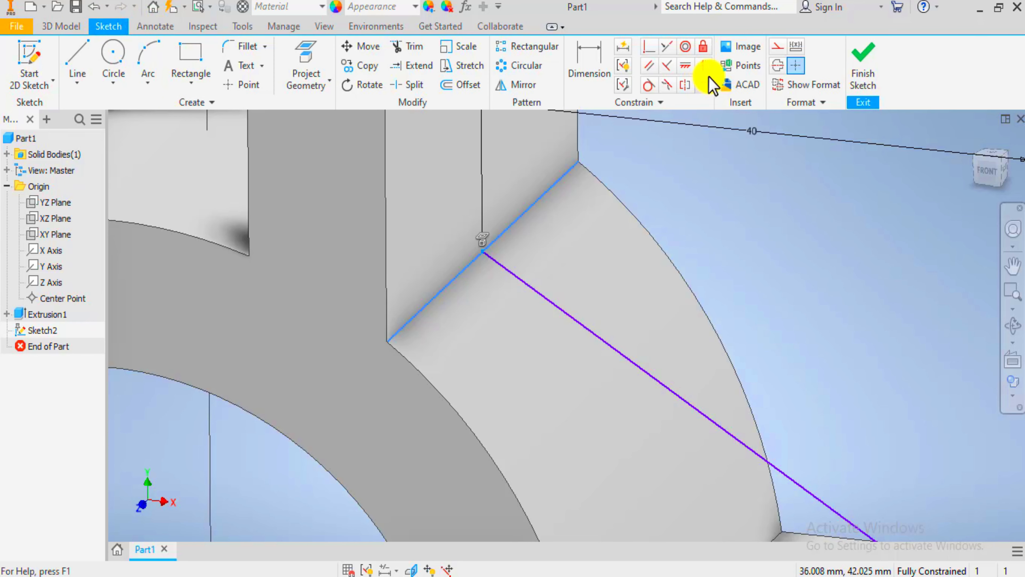
left_click(653, 55)
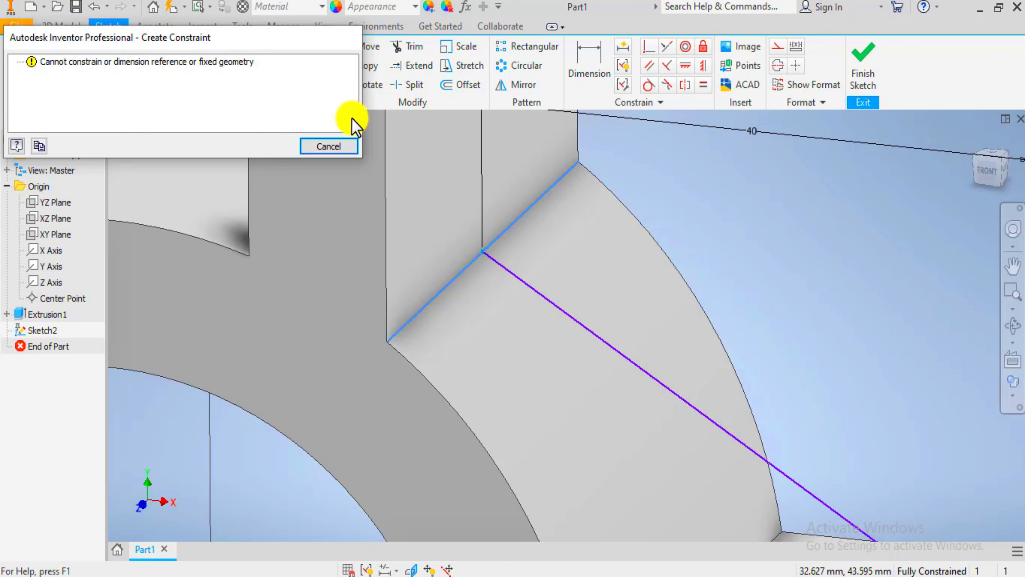
left_click(335, 146)
- Reattach the diagonal line's lower endpoint to the web's upper edge and finish the sketch
scroll(767, 367, "down", 3)
scroll(816, 426, "up", 3)
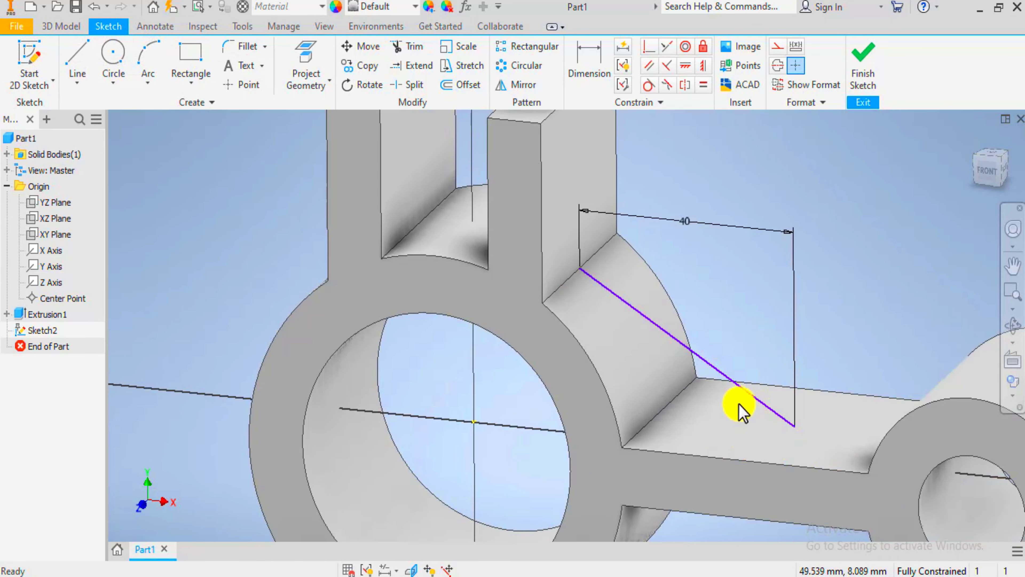
mouse_move(785, 419)
left_mouse_down()
mouse_move(771, 434)
mouse_move(802, 371)
mouse_move(793, 405)
left_mouse_up()
left_click(862, 64)
- Set up a rib parallel to the sketch plane with a 10 mm symmetric thickness
left_click(198, 84)
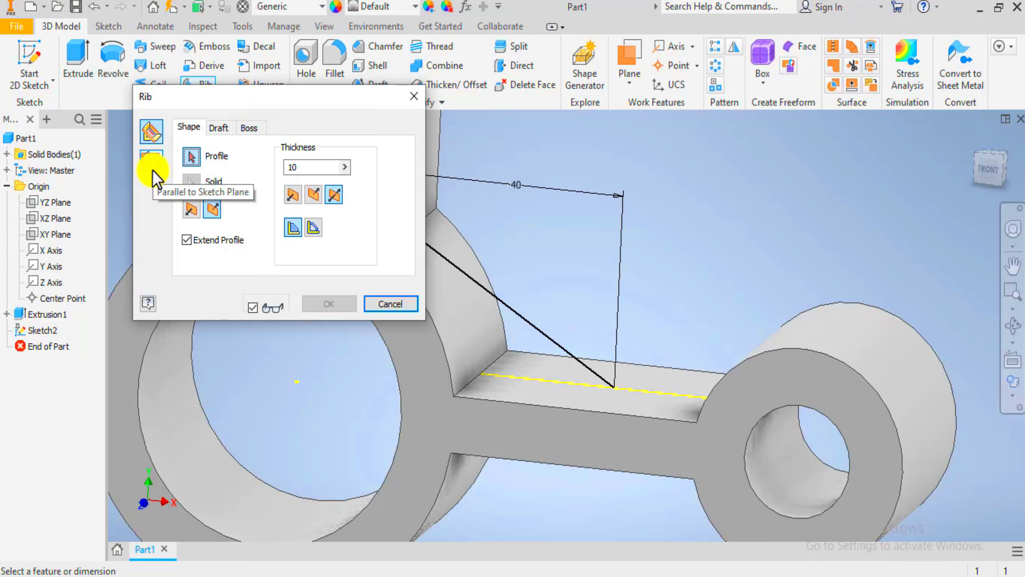
left_click(151, 161)
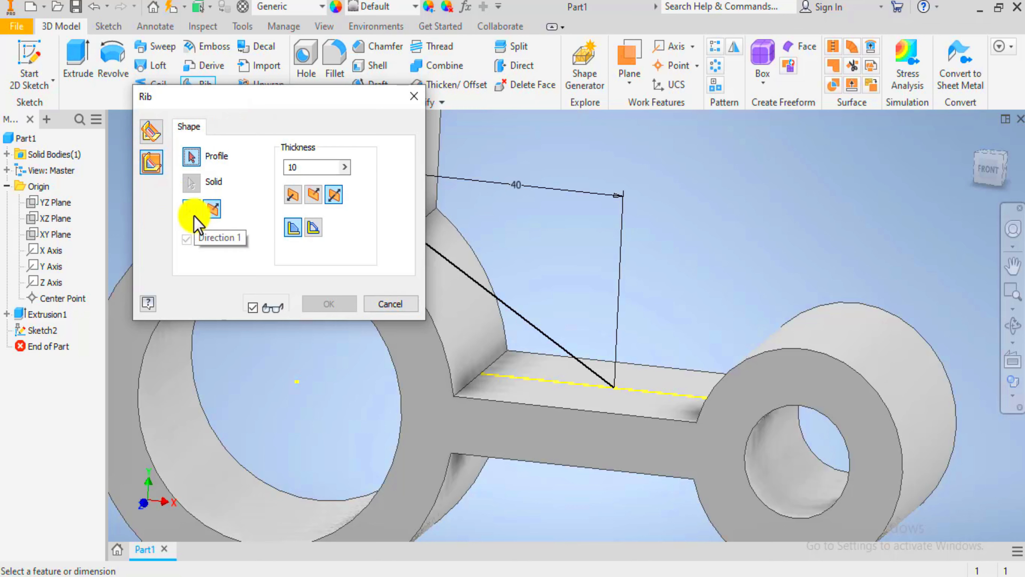